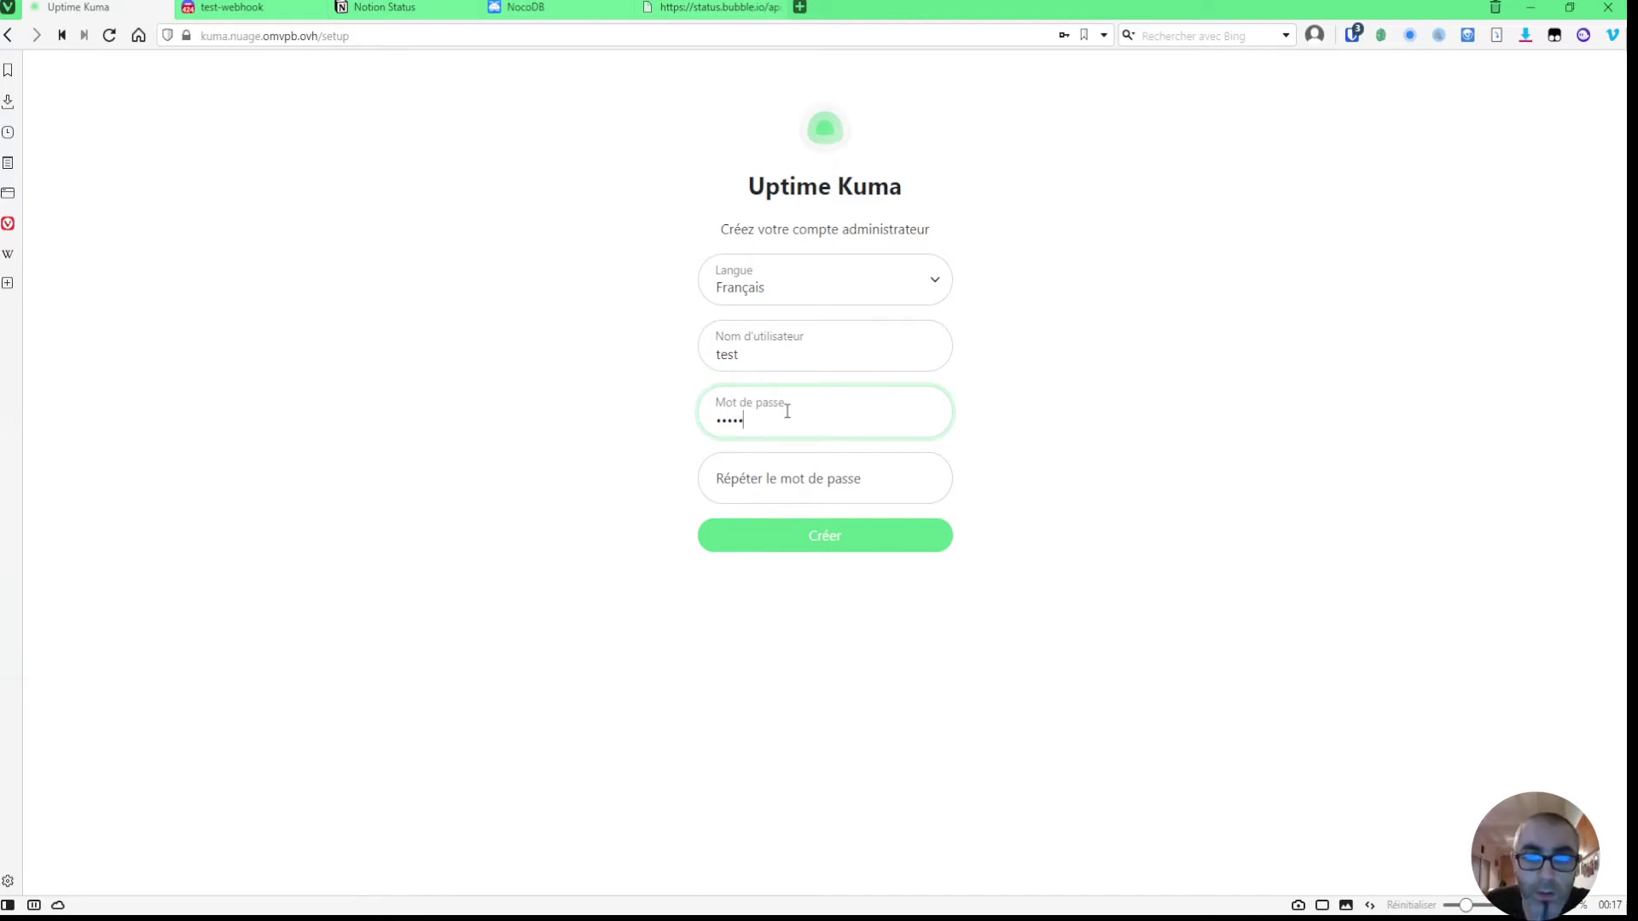
- Confirm the account password, create the administrator account, and dismiss the save-password offer
{"action": "left_click", "coordinate": [811, 484]}
{"action": "type", "text": "t"}
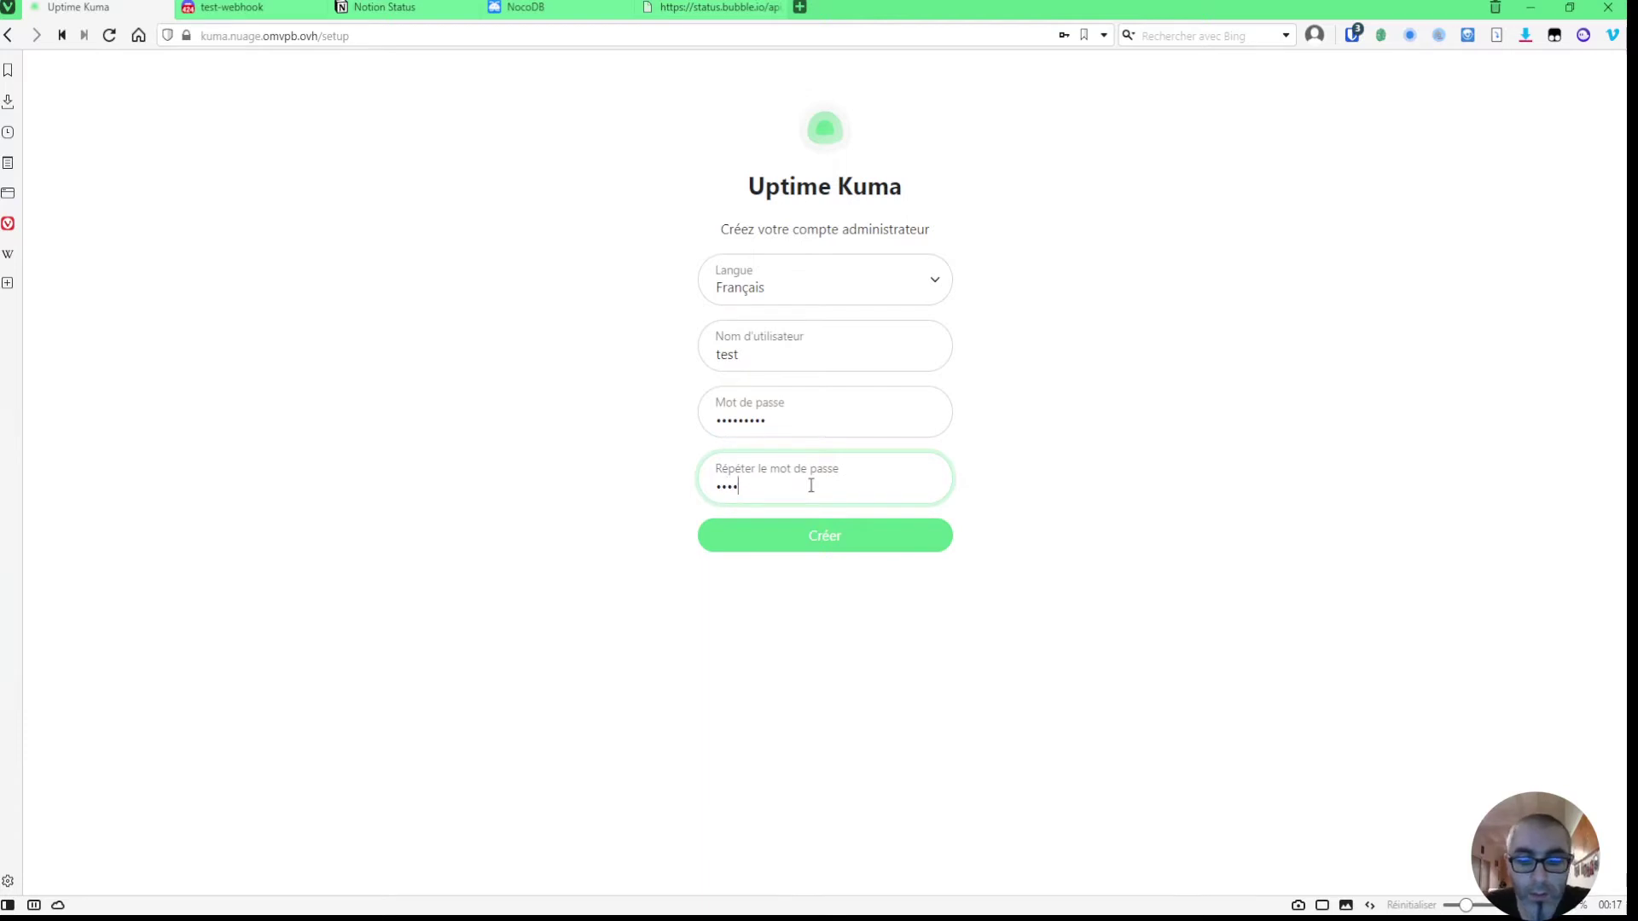
{"action": "type", "text": "est12345"}
{"action": "left_click", "coordinate": [838, 534]}
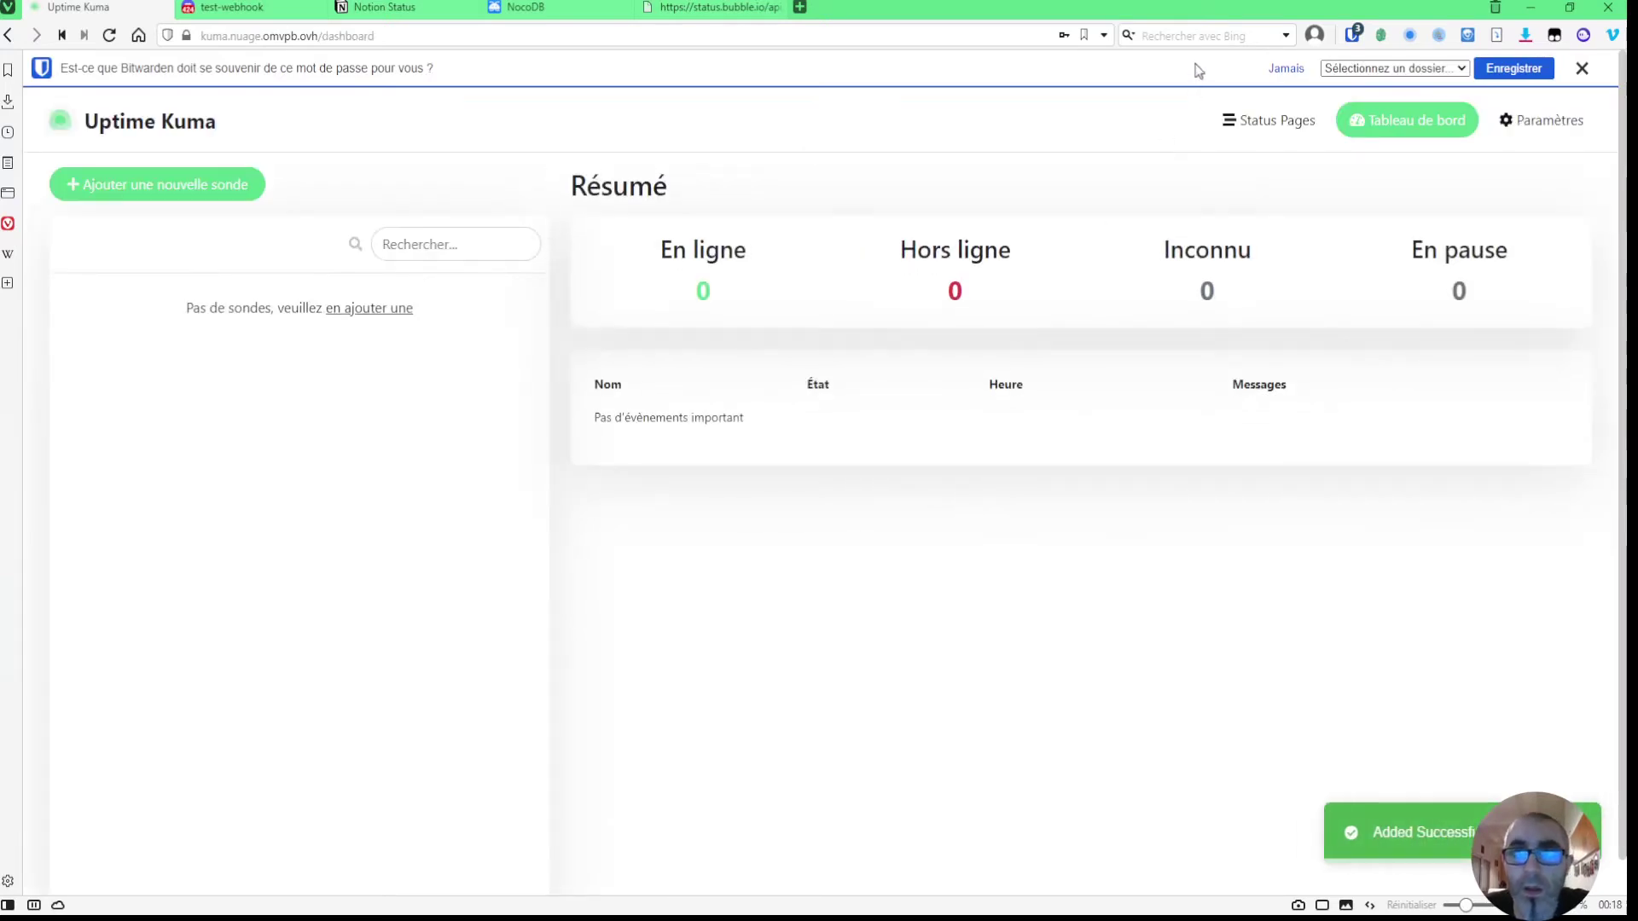
{"action": "left_click", "coordinate": [1581, 70]}
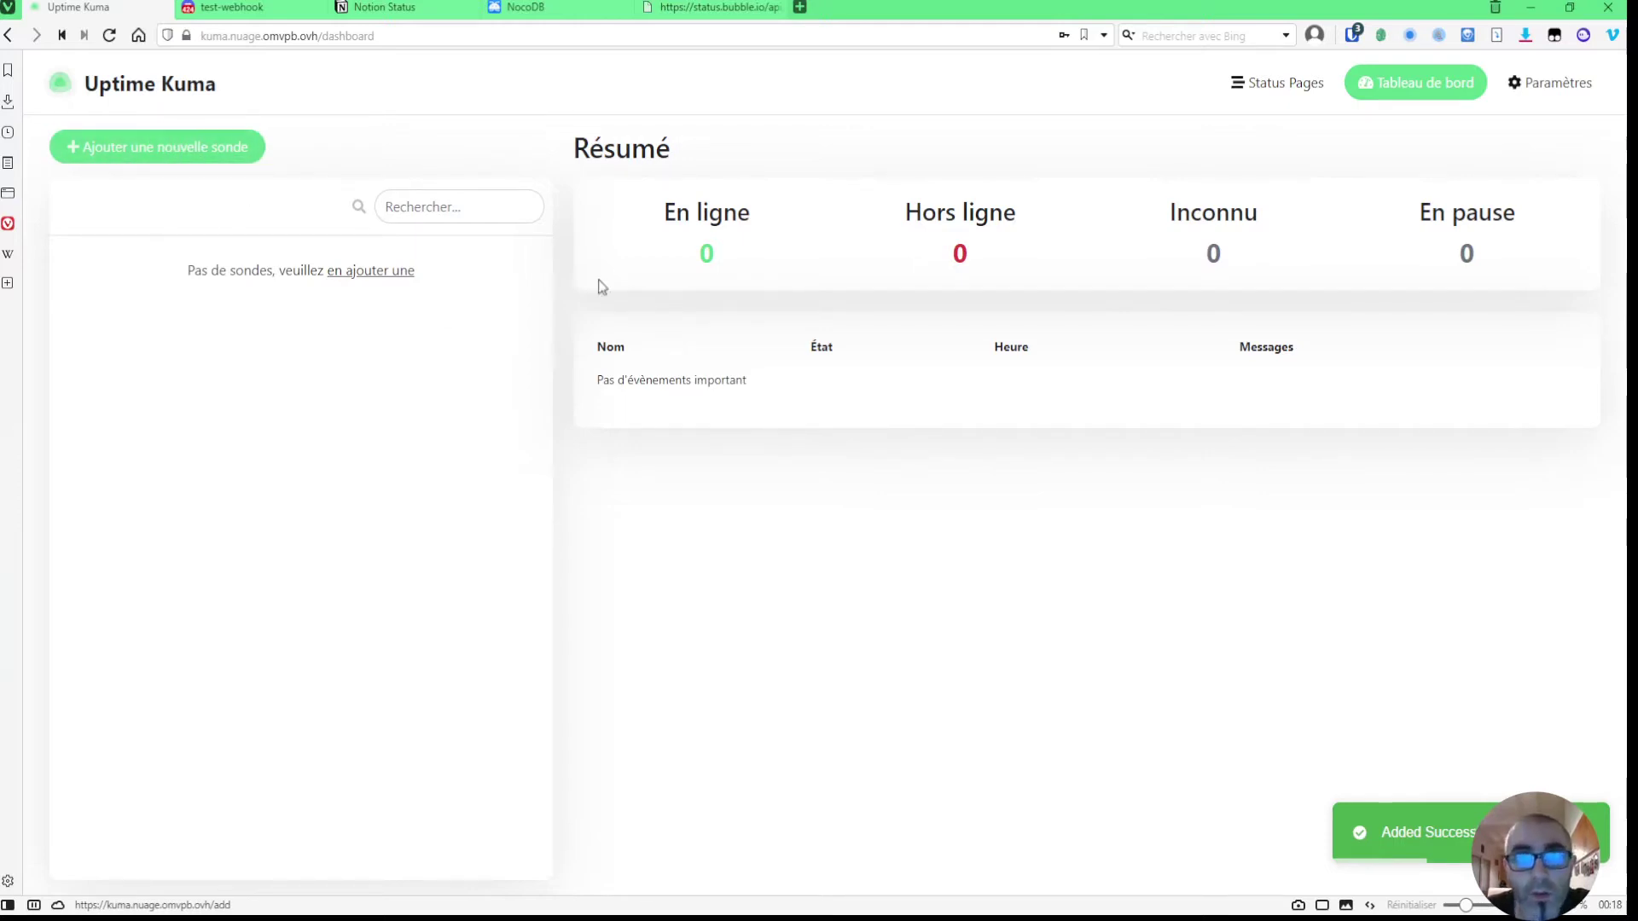
- Browse the Appearance, Notifications, History, Security, Backup and General settings, then return to the dashboard
{"action": "left_click", "coordinate": [1576, 90]}
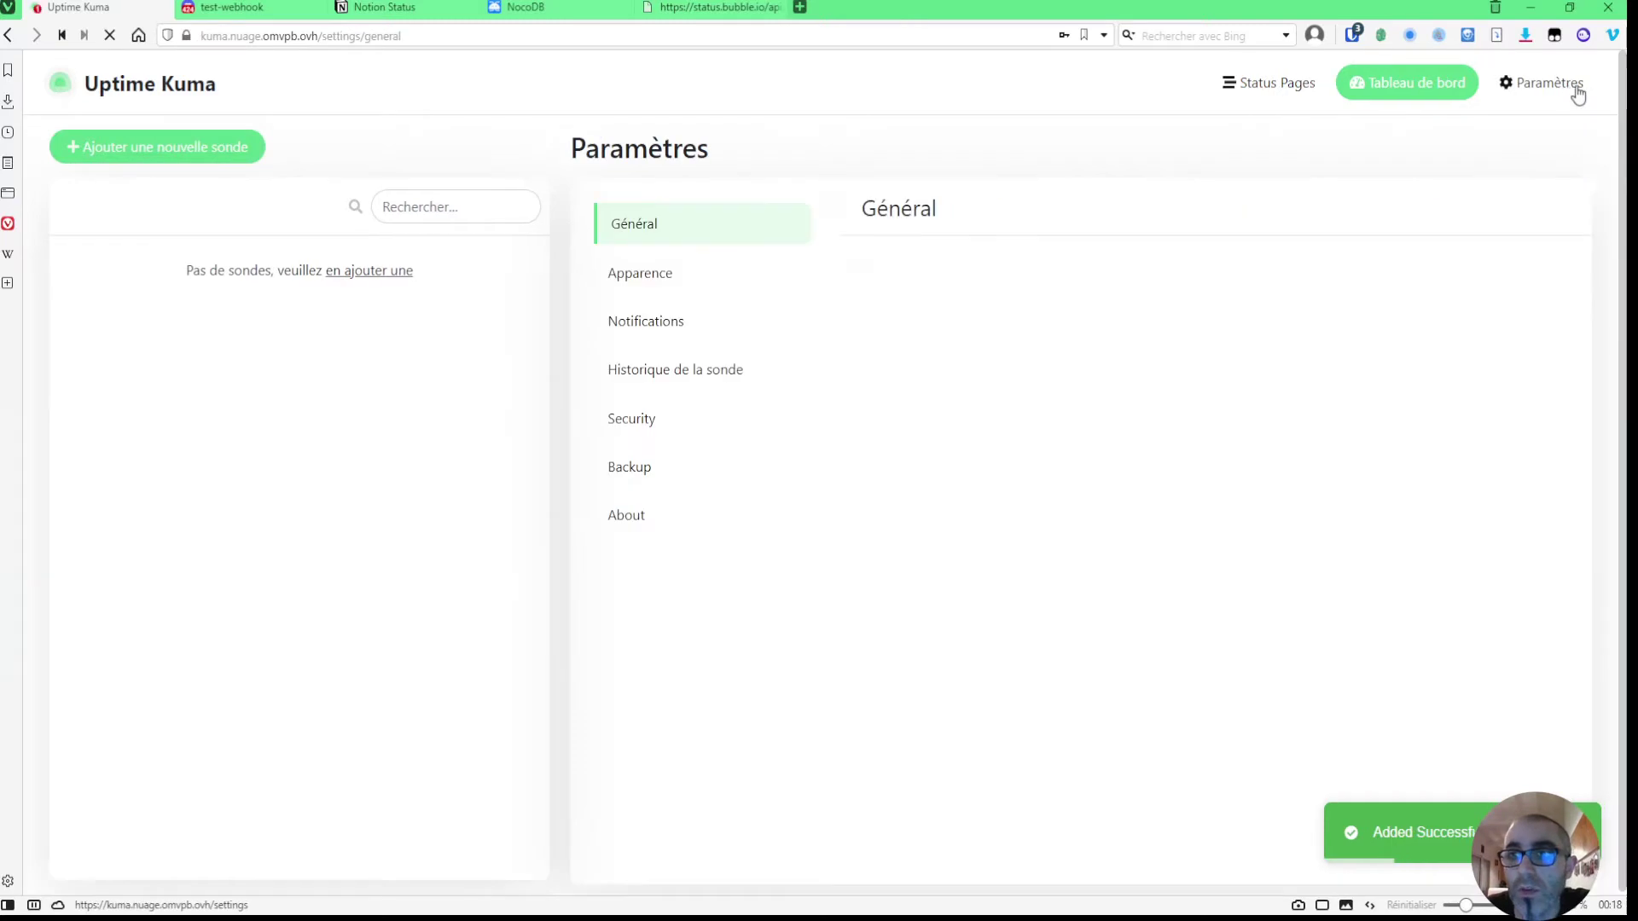
{"action": "left_click", "coordinate": [654, 273]}
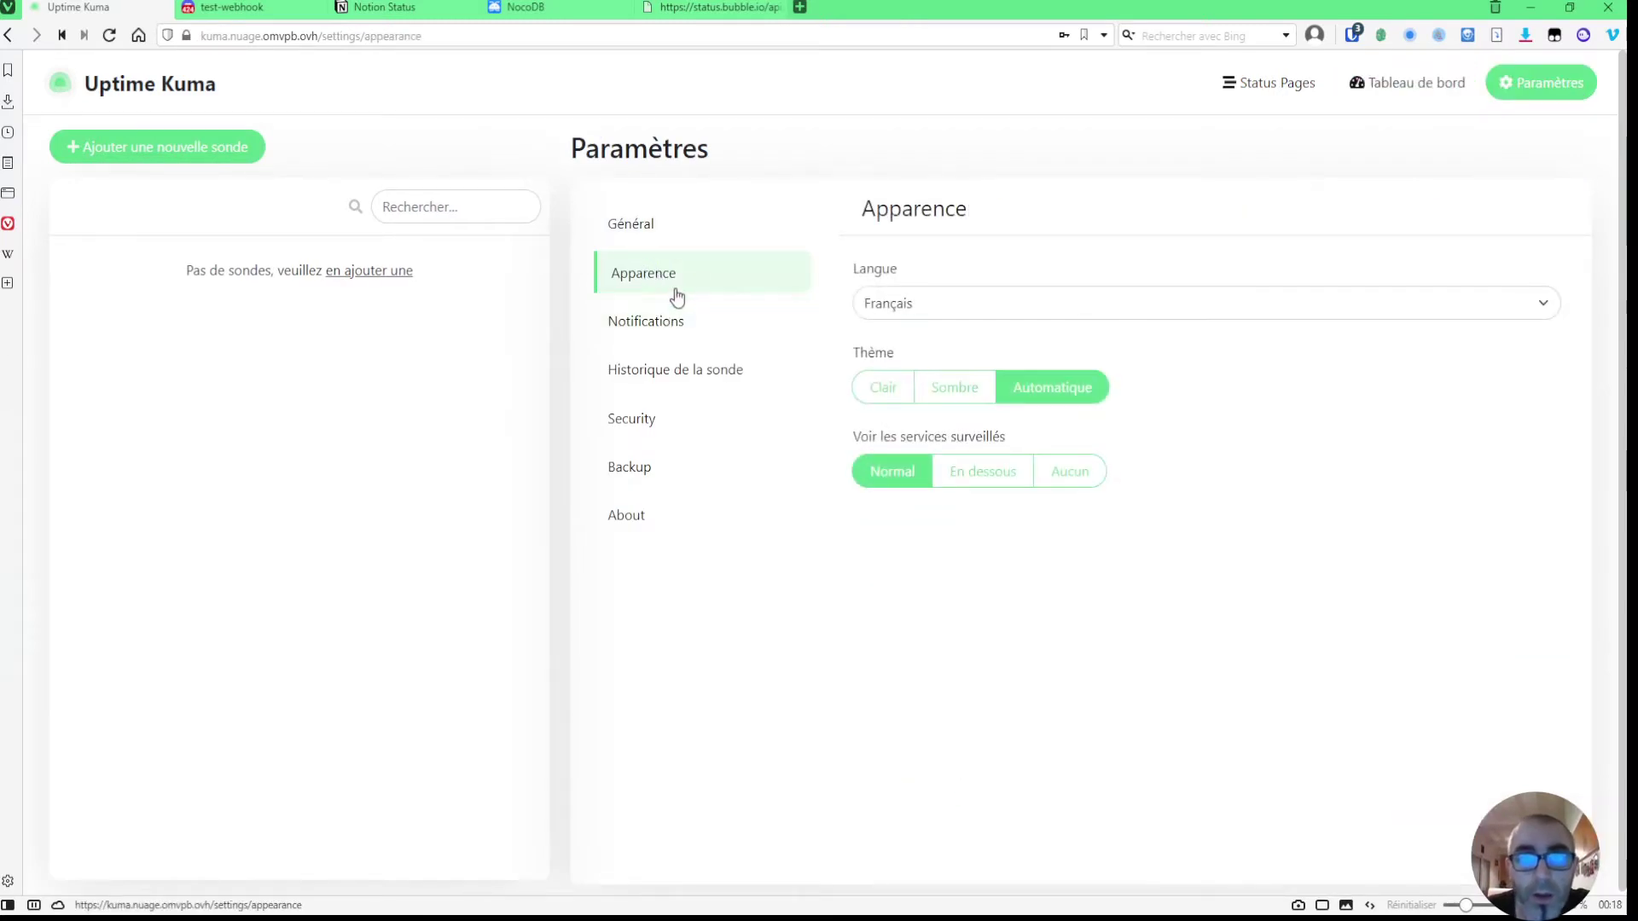
{"action": "left_click", "coordinate": [667, 322]}
{"action": "left_click", "coordinate": [674, 370]}
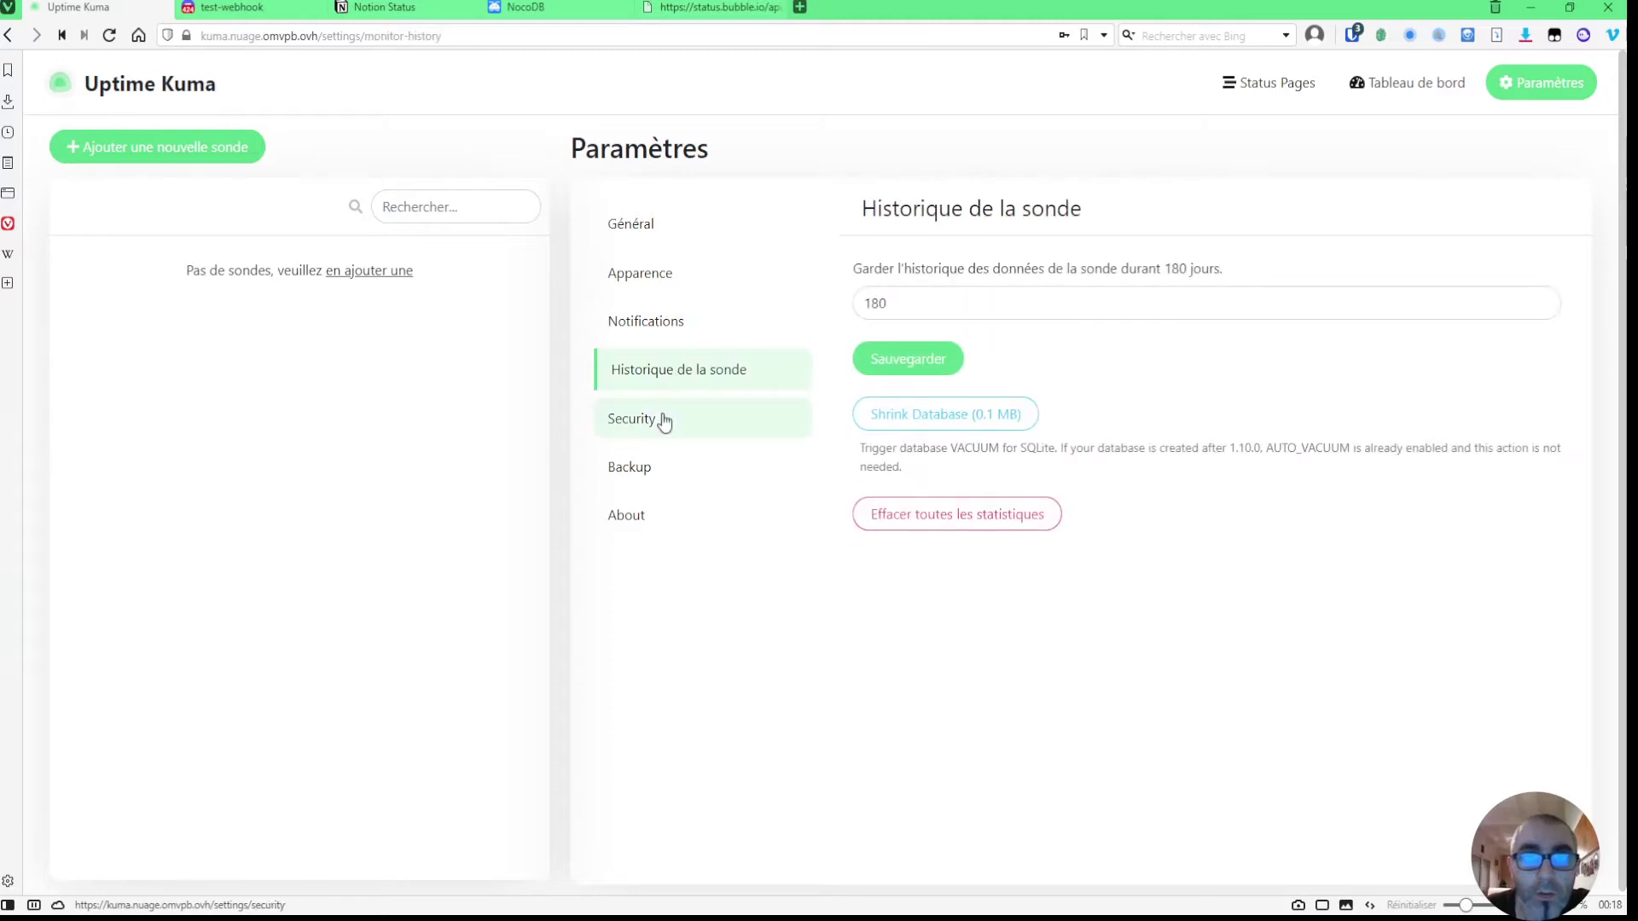
{"action": "left_click", "coordinate": [660, 420]}
{"action": "left_click", "coordinate": [640, 468]}
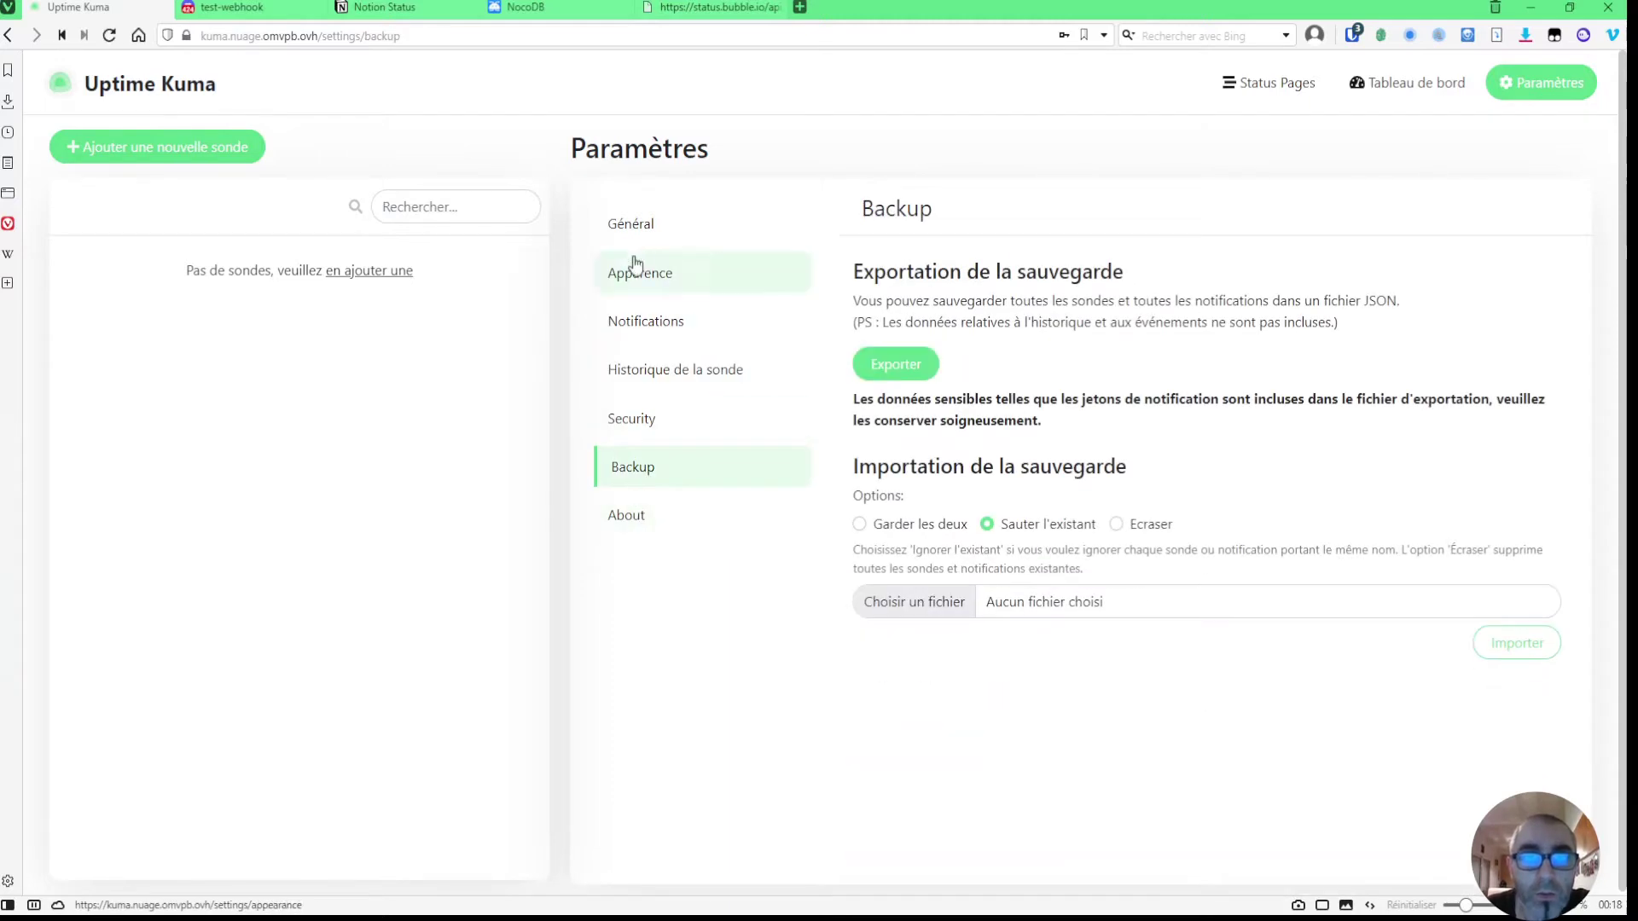
{"action": "left_click", "coordinate": [627, 227]}
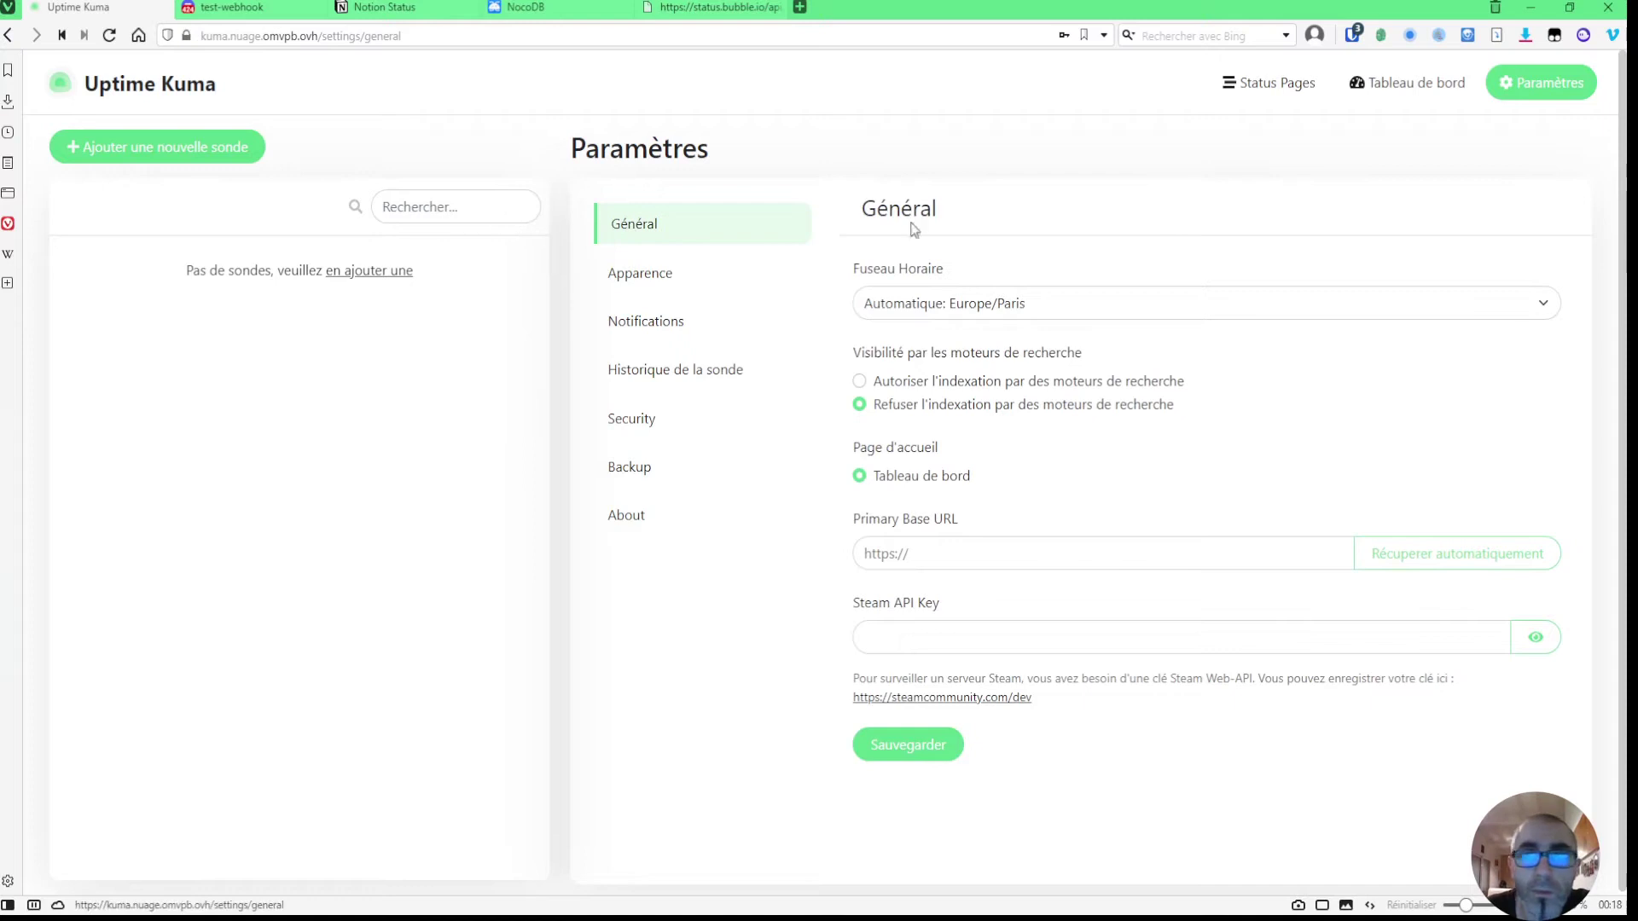
{"action": "left_click", "coordinate": [1400, 90]}
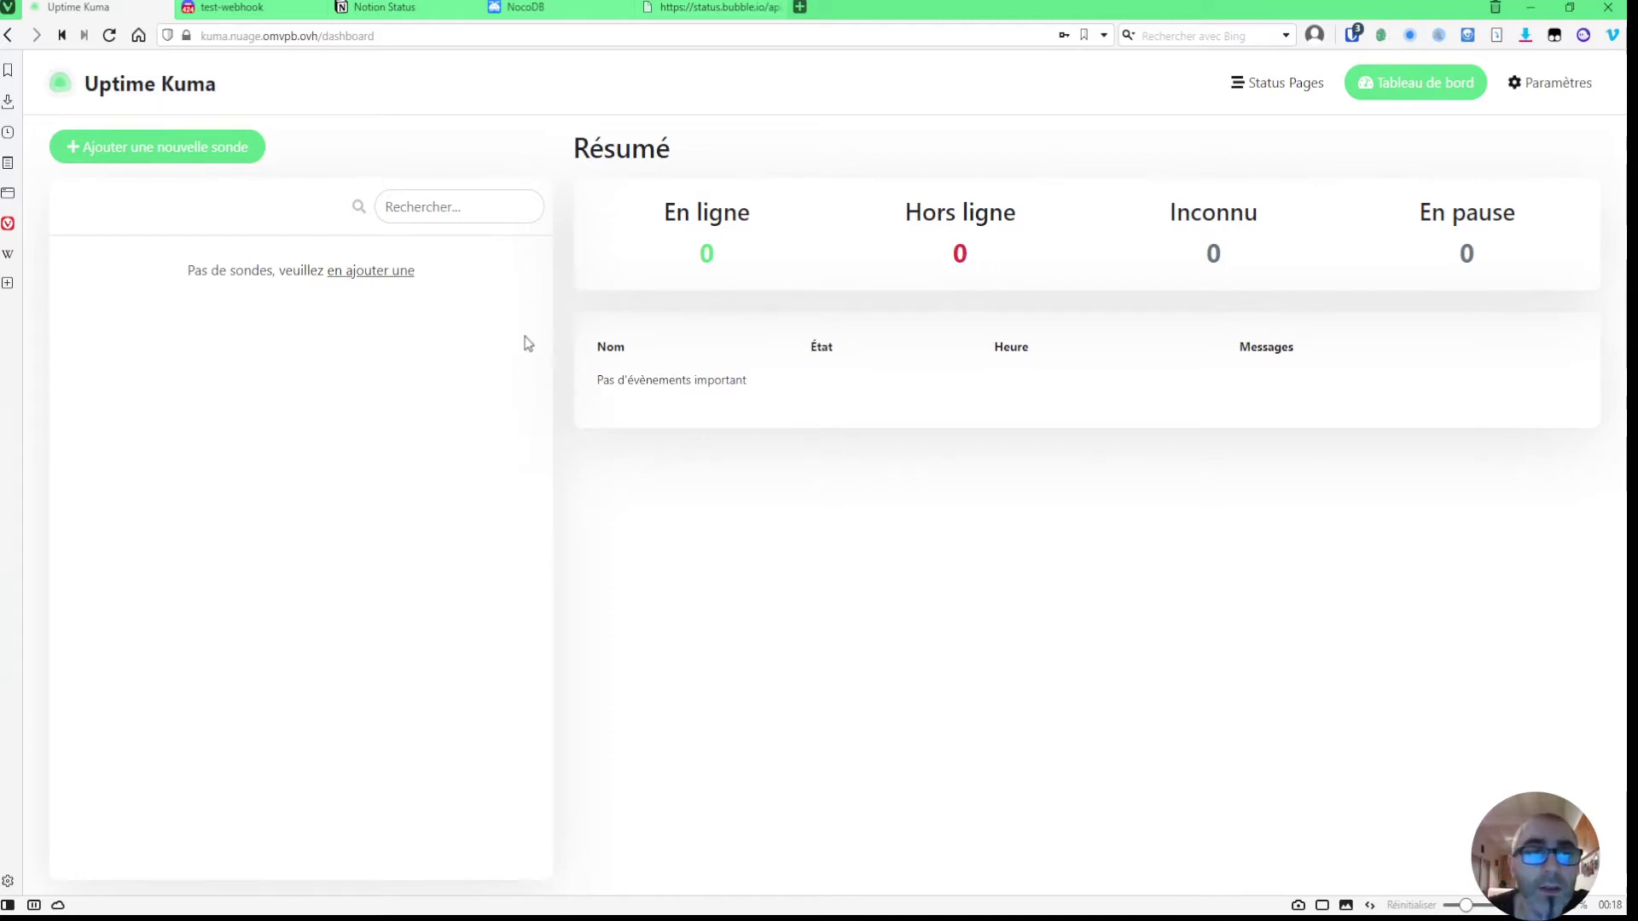
{"action": "left_click", "coordinate": [177, 158]}
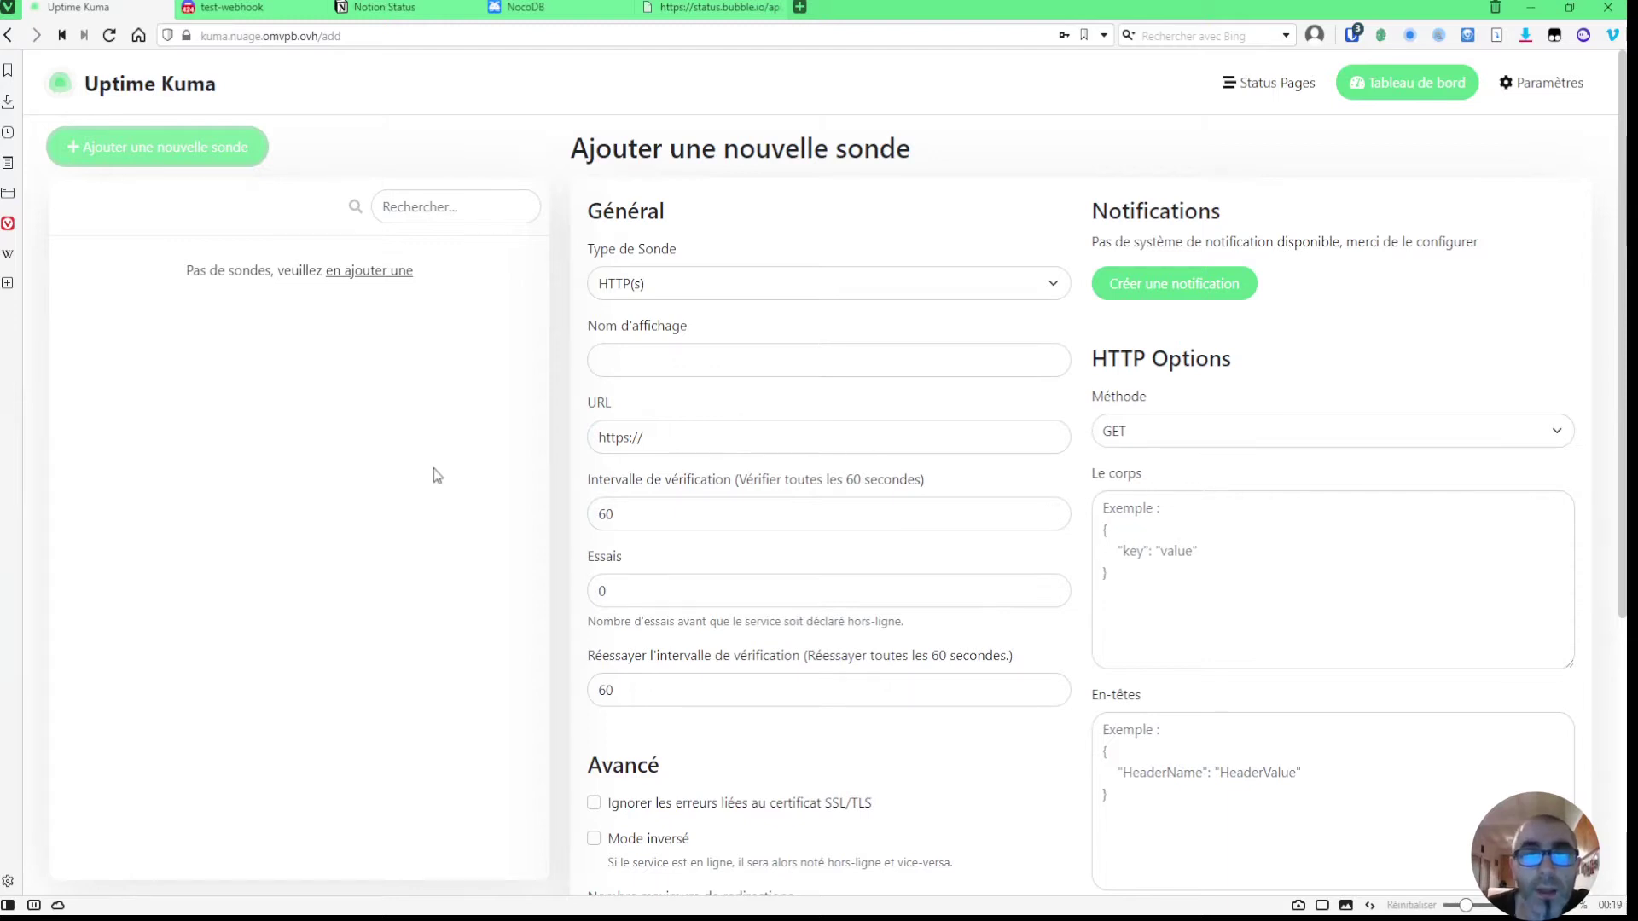
- Look over the new-monitor form fields, then switch to the NocoDB tab
{"action": "scroll", "coordinate": [848, 446], "scroll_direction": "down", "scroll_amount": 3}
{"action": "scroll", "coordinate": [848, 446], "scroll_direction": "up", "scroll_amount": 2}
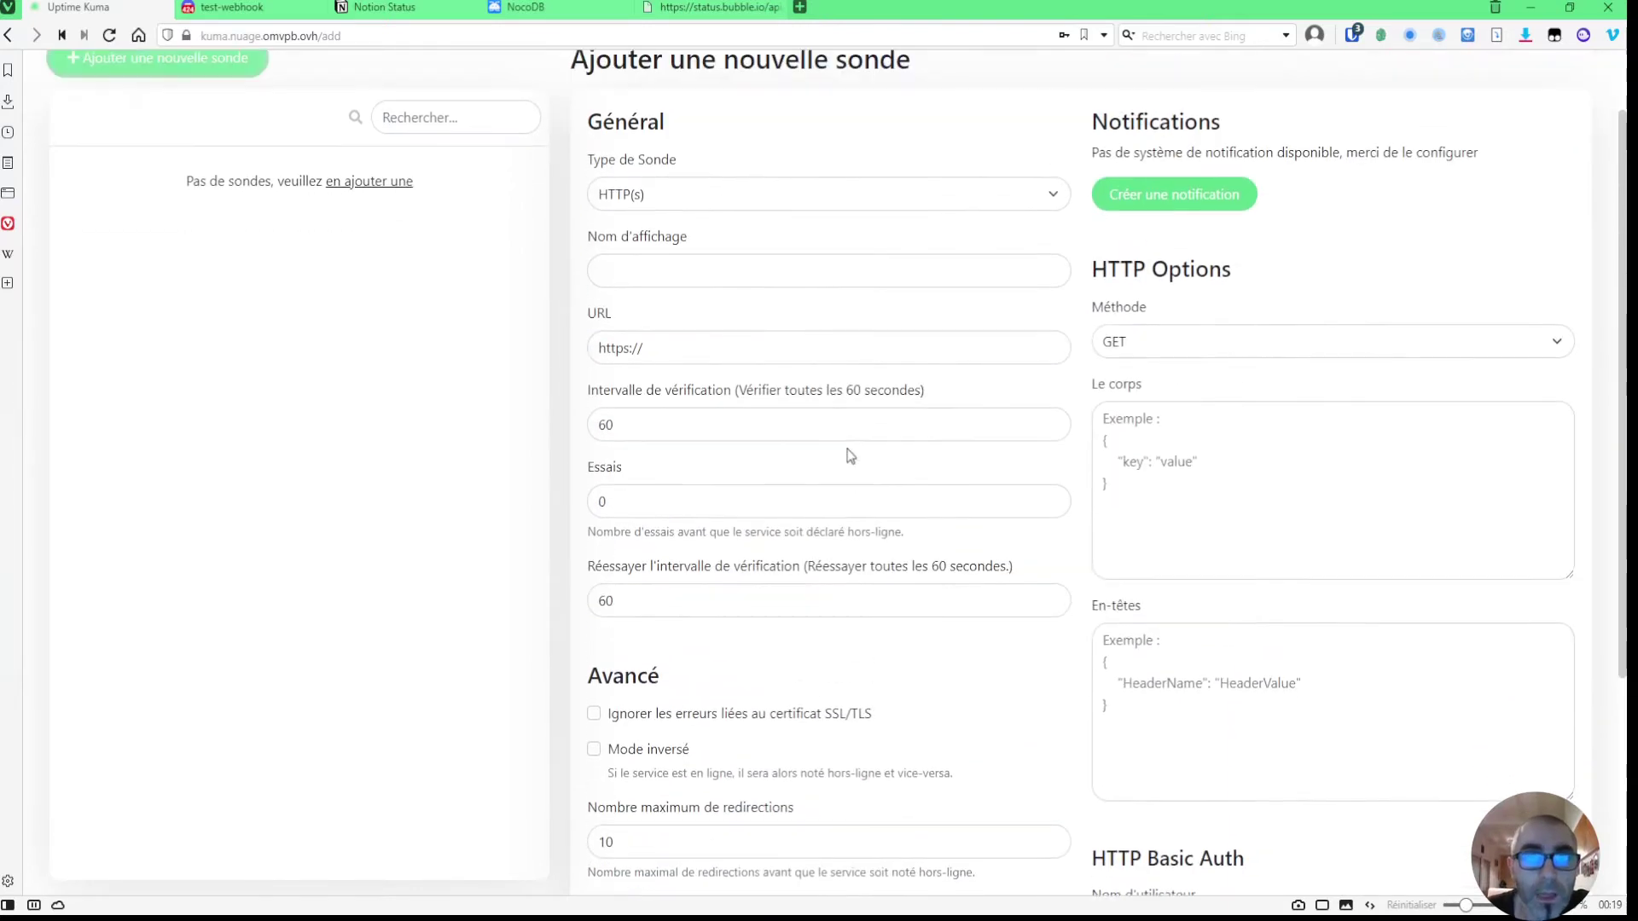
{"action": "scroll", "coordinate": [849, 452], "scroll_direction": "up", "scroll_amount": 1}
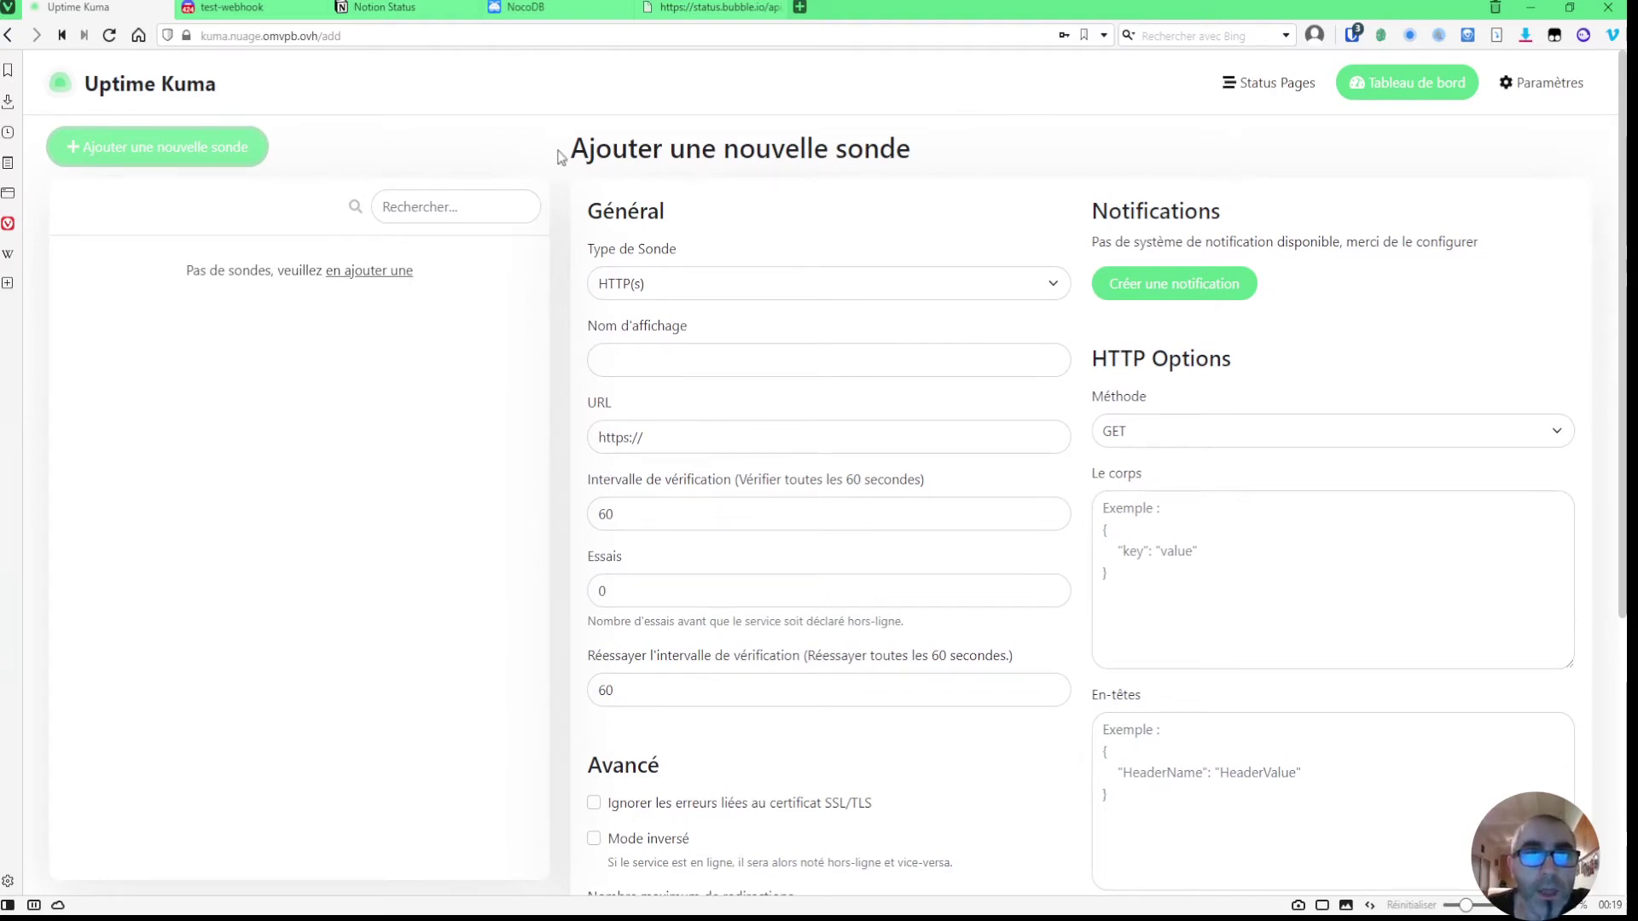
{"action": "left_click", "coordinate": [524, 8]}
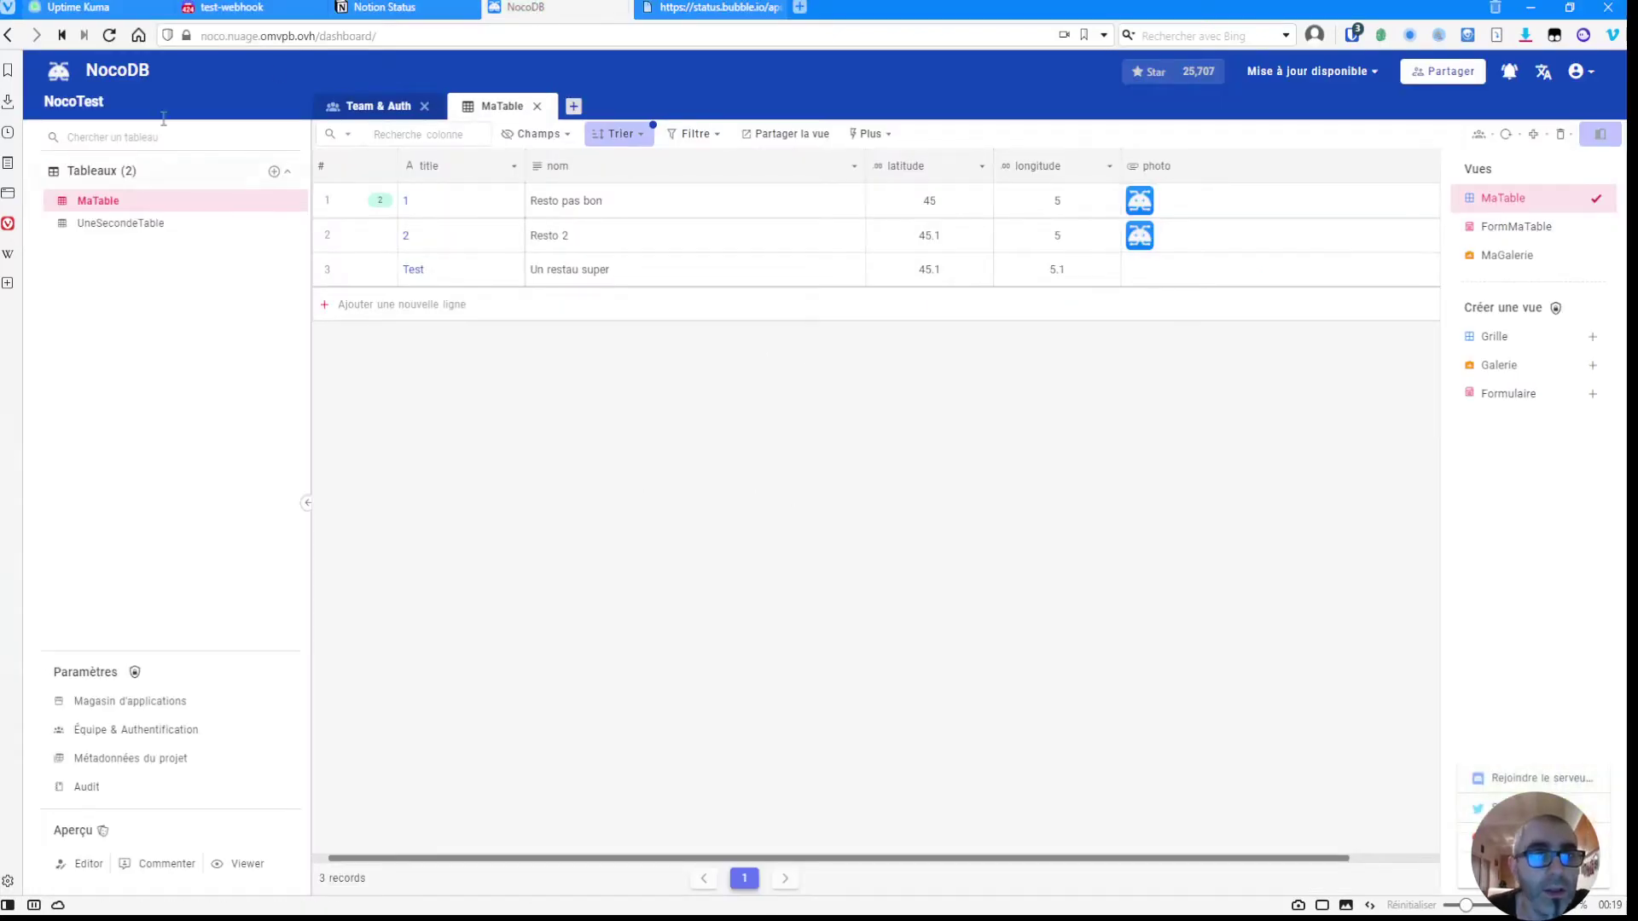
{"action": "left_click", "coordinate": [410, 35]}
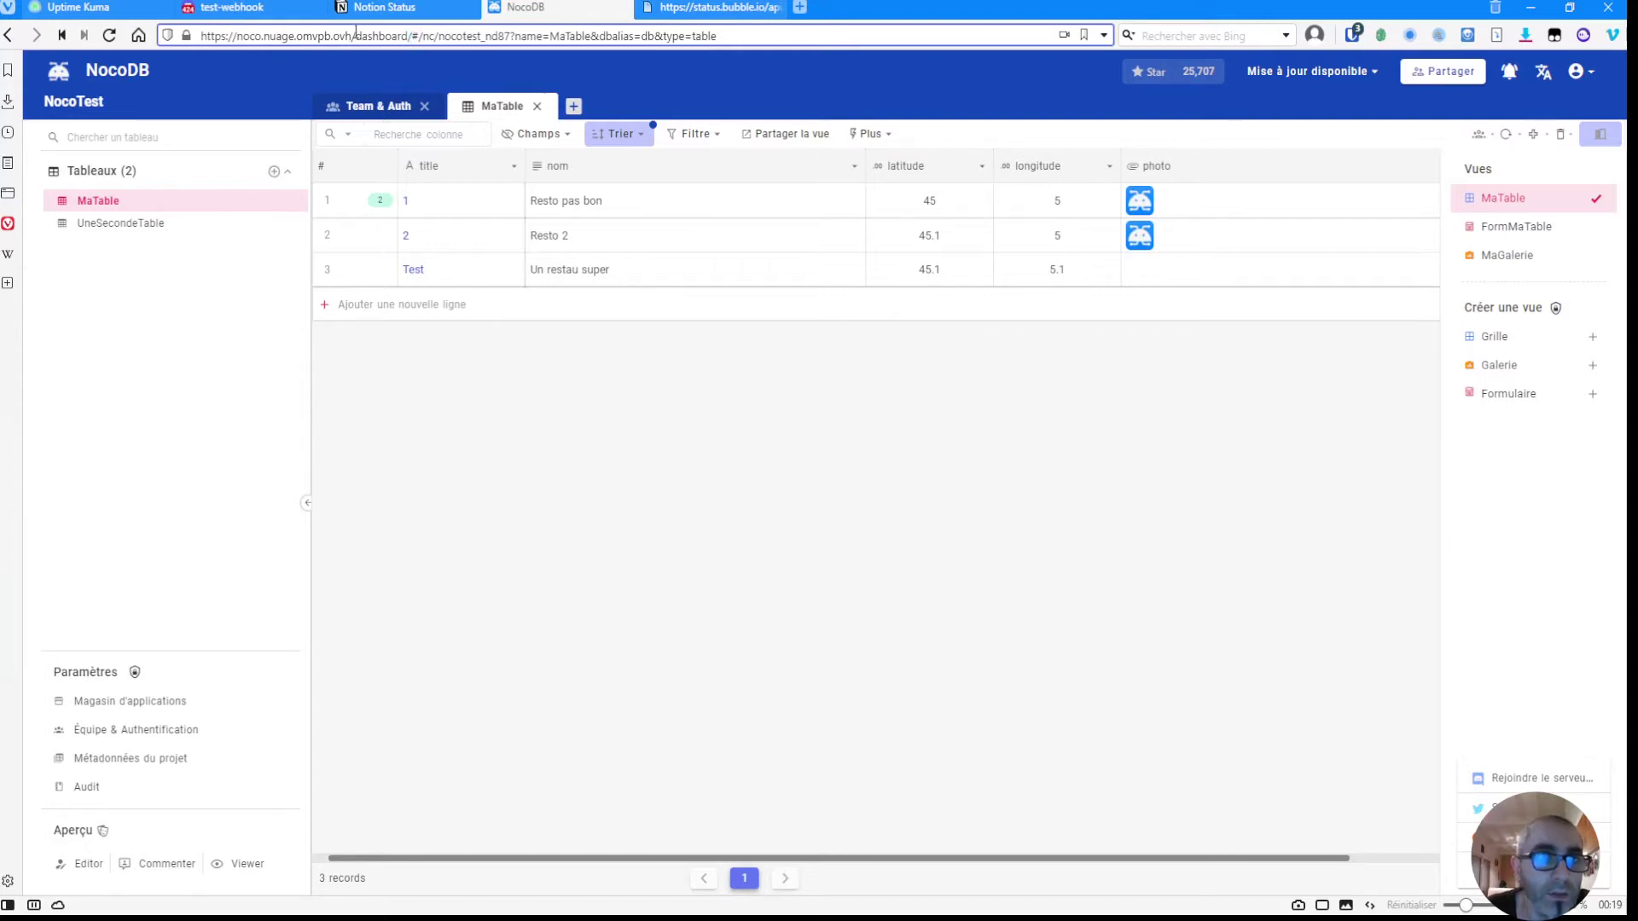
{"action": "left_click_drag", "start_coordinate": [352, 35], "coordinate": [188, 42]}
{"action": "key", "text": "ctrl+c"}
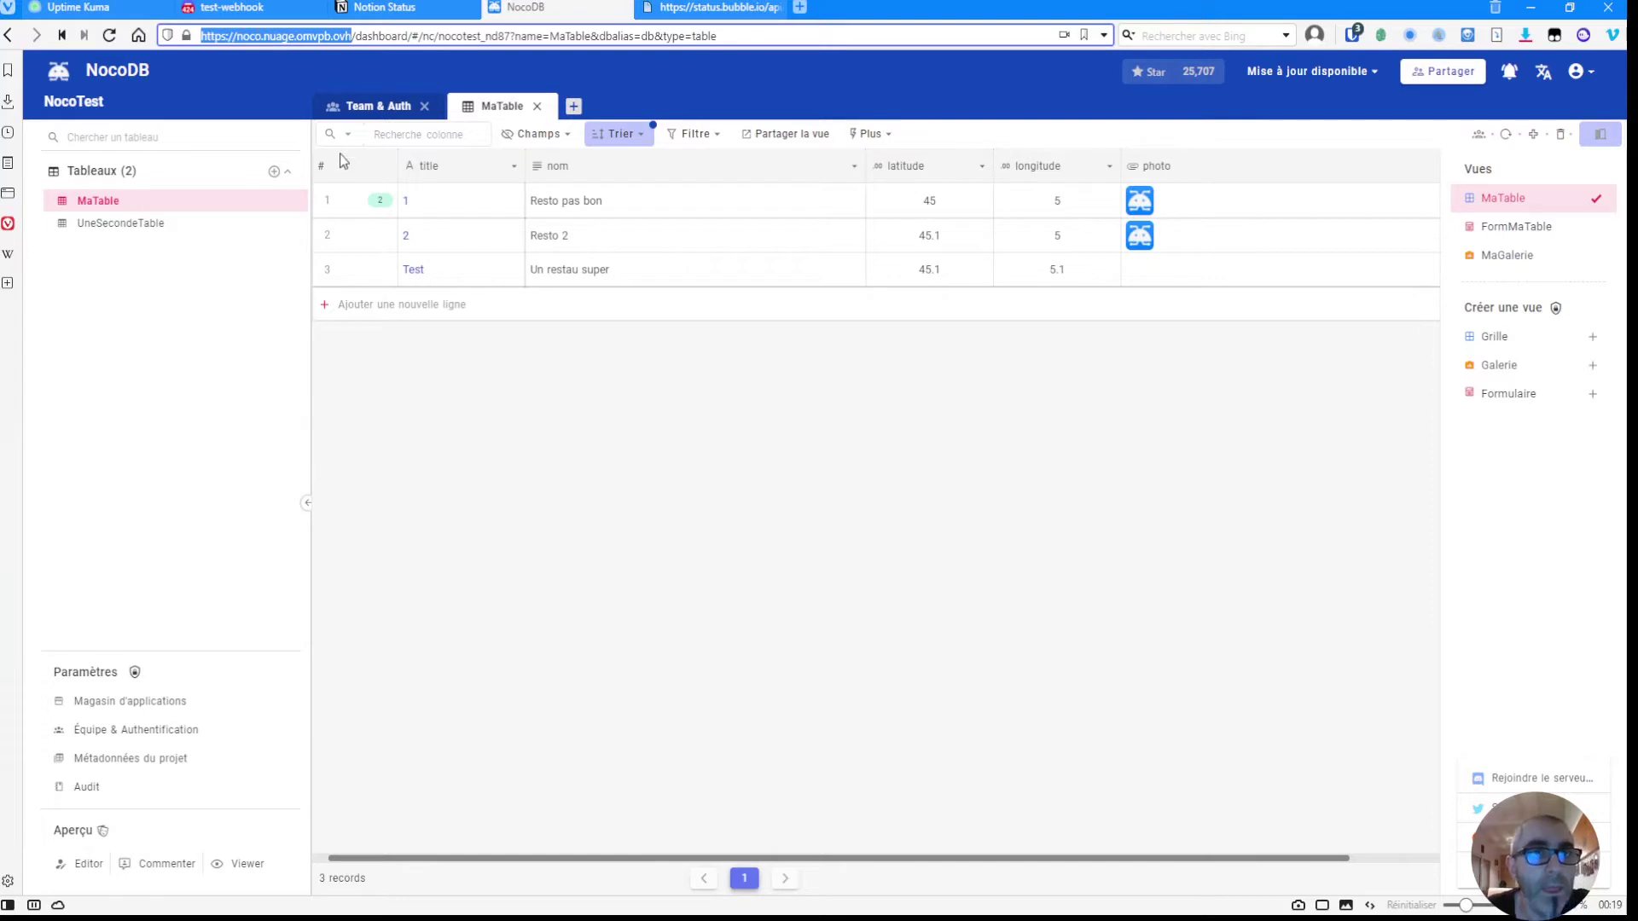
{"action": "left_click", "coordinate": [49, 6]}
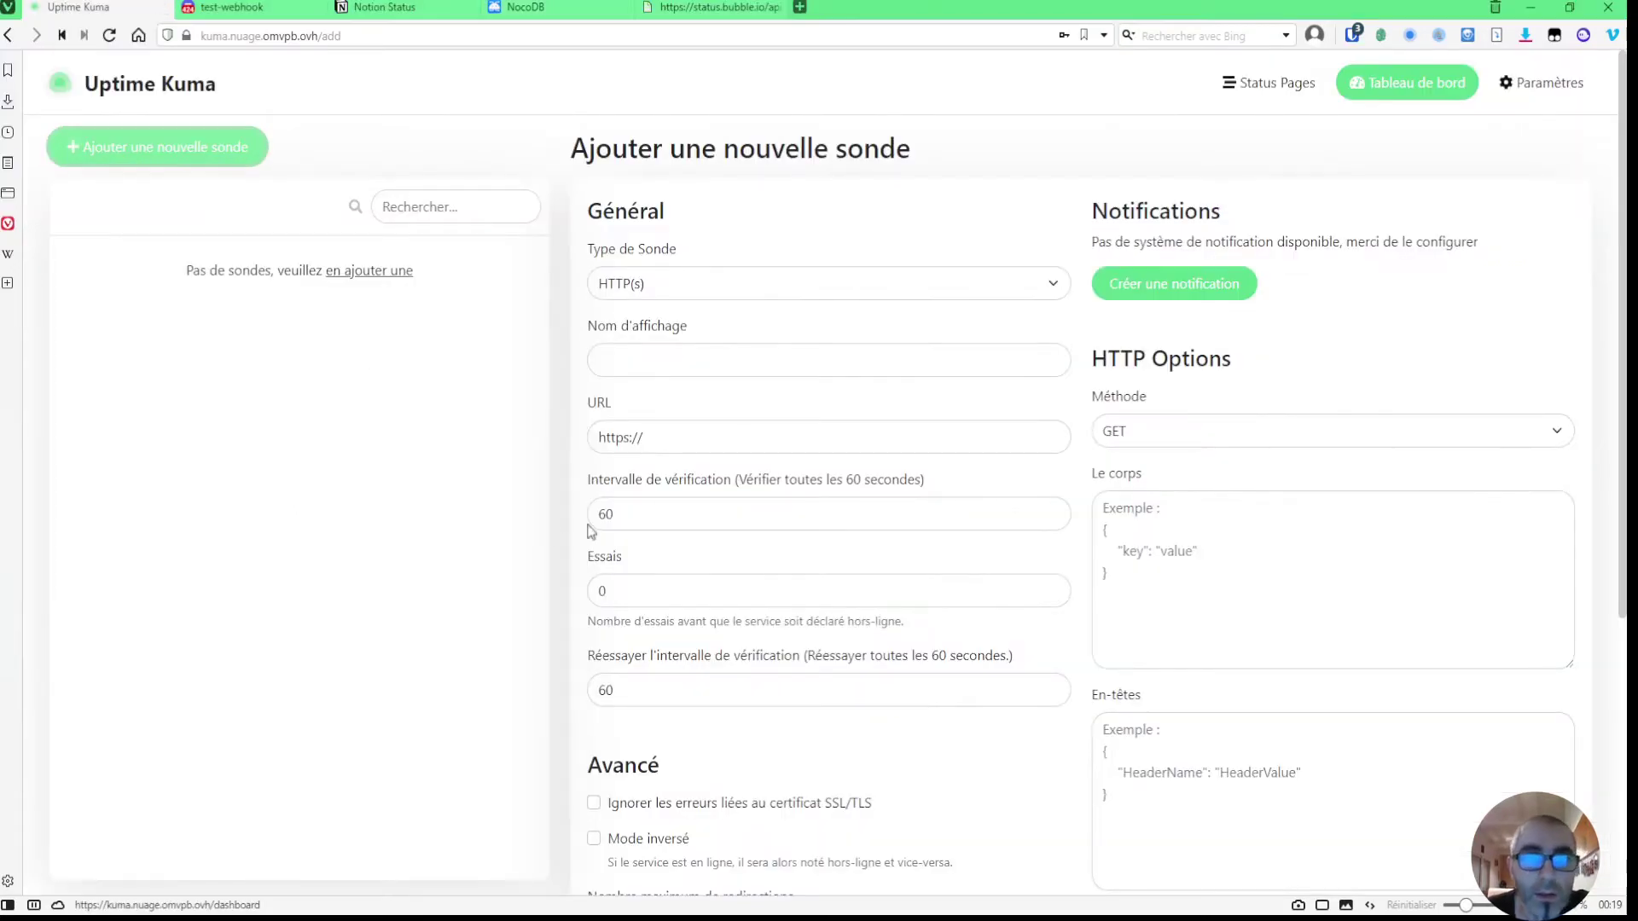
{"action": "left_click", "coordinate": [671, 357]}
{"action": "type", "text": "NocoDB"}
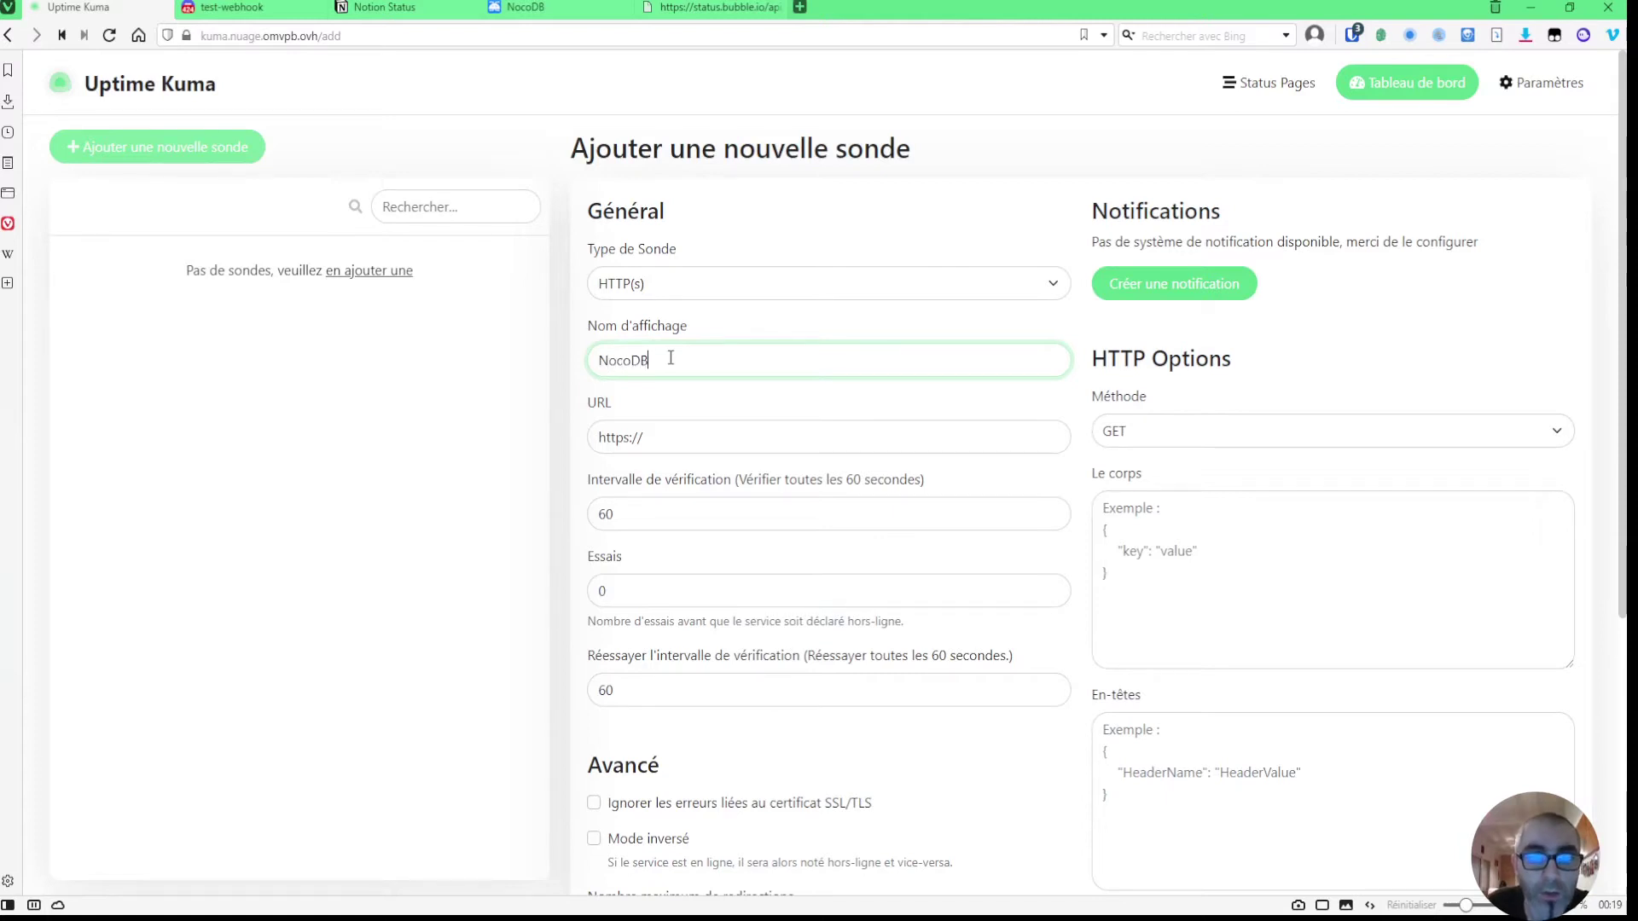
{"action": "key", "text": "Tab"}
{"action": "key", "text": "ctrl+v"}
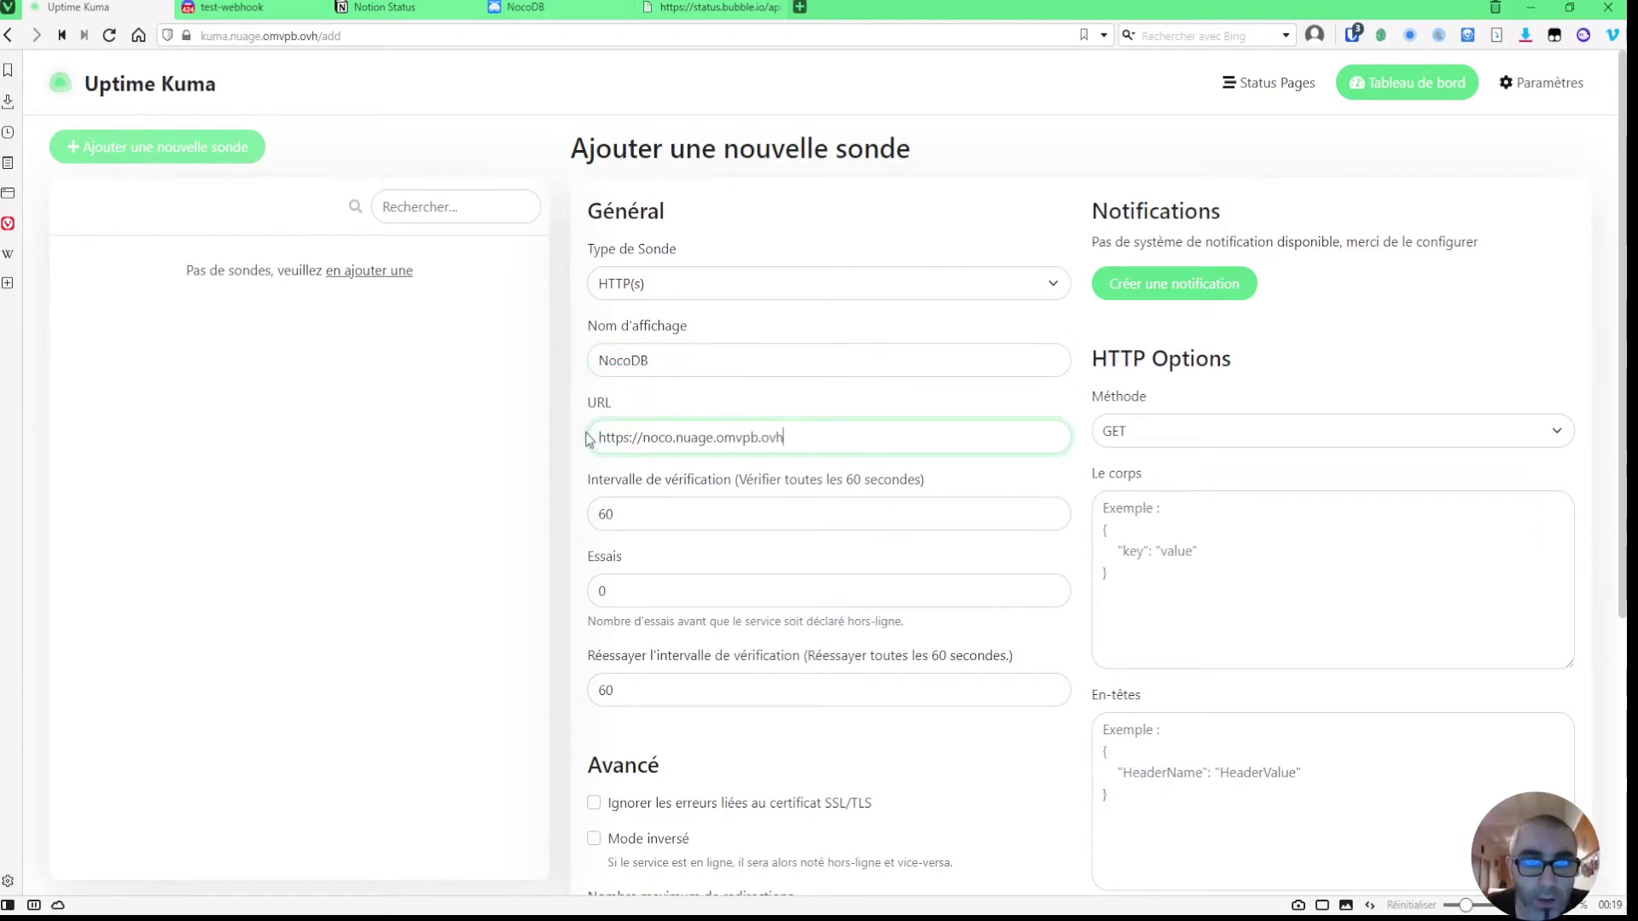
{"action": "left_click", "coordinate": [769, 393]}
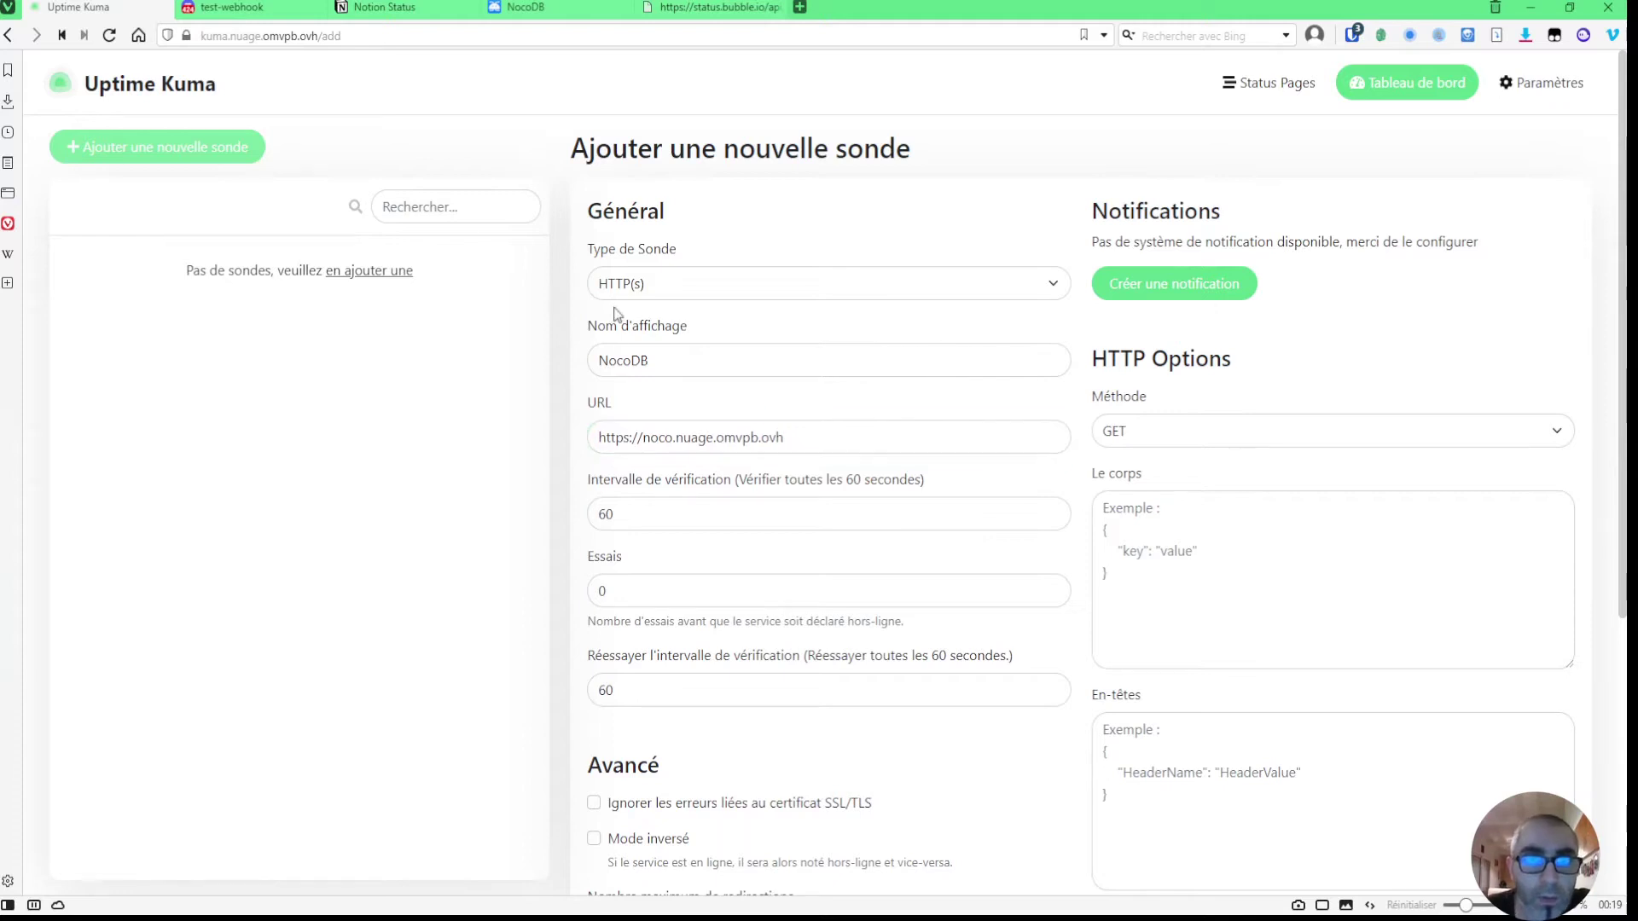
- Review the monitor options, including the request method, and save the NocoDB monitor
{"action": "scroll", "coordinate": [760, 424], "scroll_direction": "down", "scroll_amount": 1}
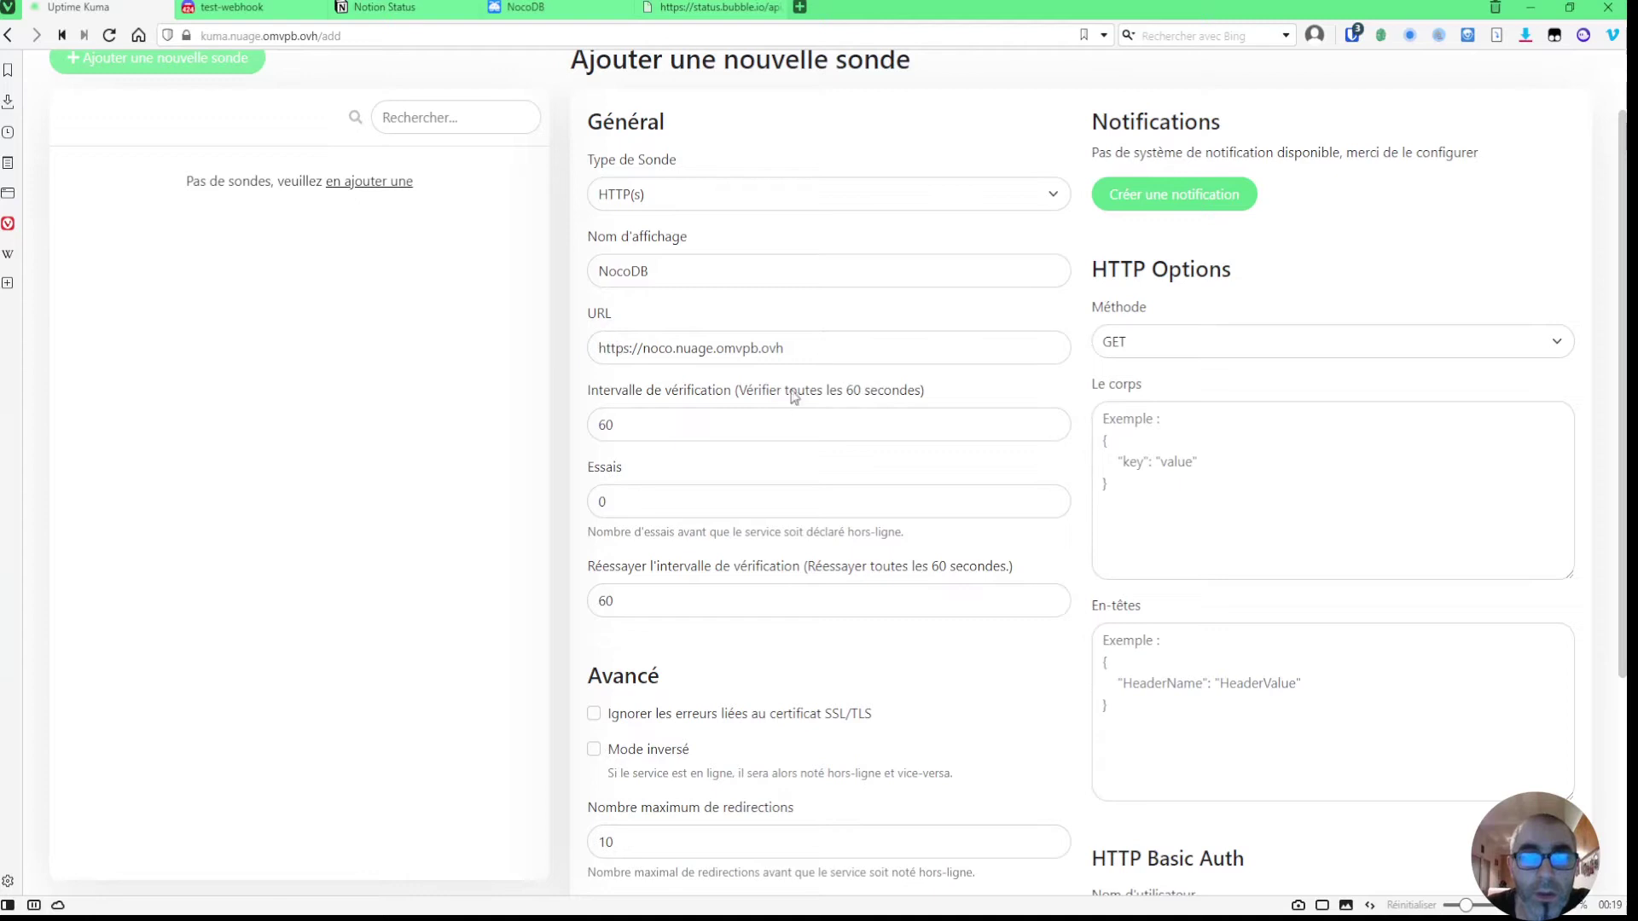
{"action": "scroll", "coordinate": [637, 424], "scroll_direction": "down", "scroll_amount": 2}
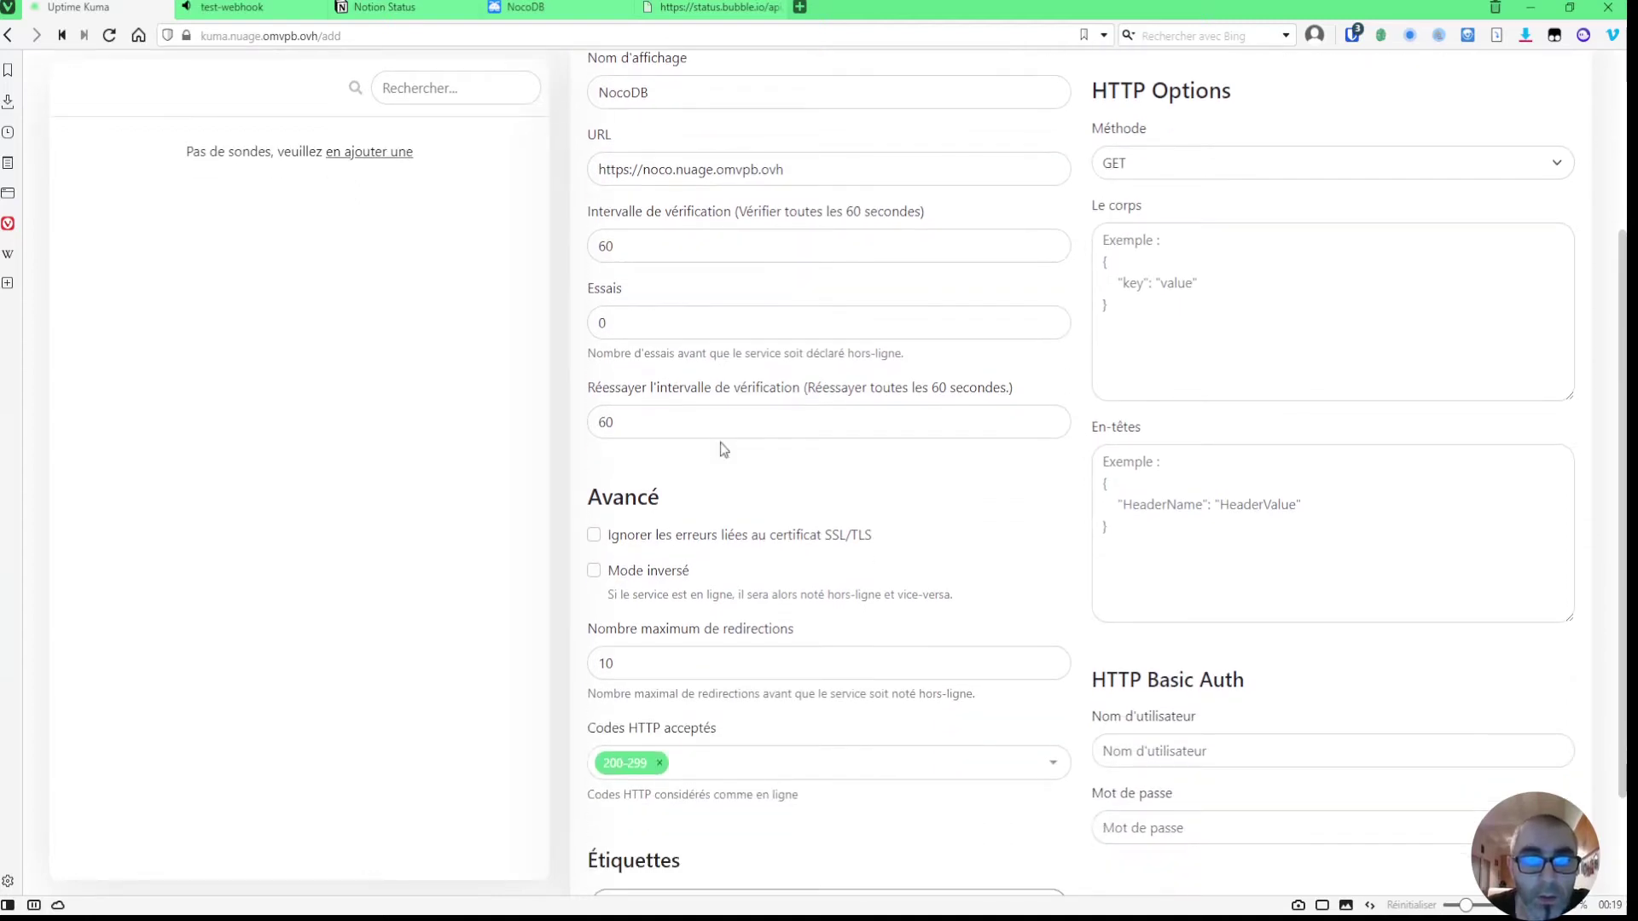
{"action": "scroll", "coordinate": [723, 449], "scroll_direction": "down", "scroll_amount": 2}
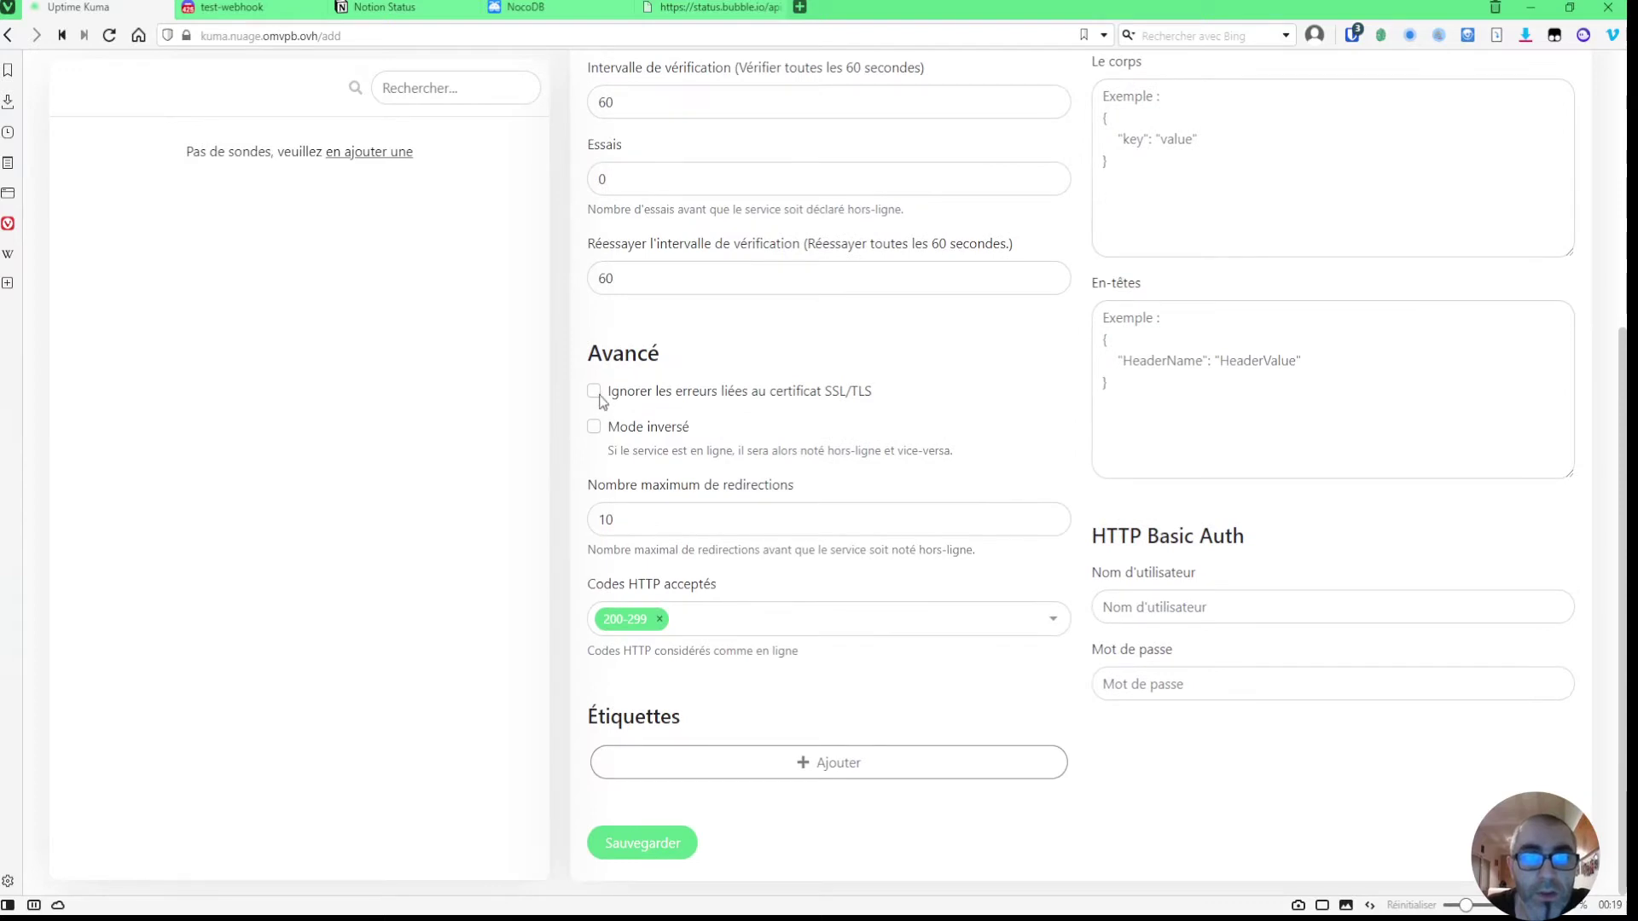
{"action": "scroll", "coordinate": [668, 440], "scroll_direction": "up", "scroll_amount": 1}
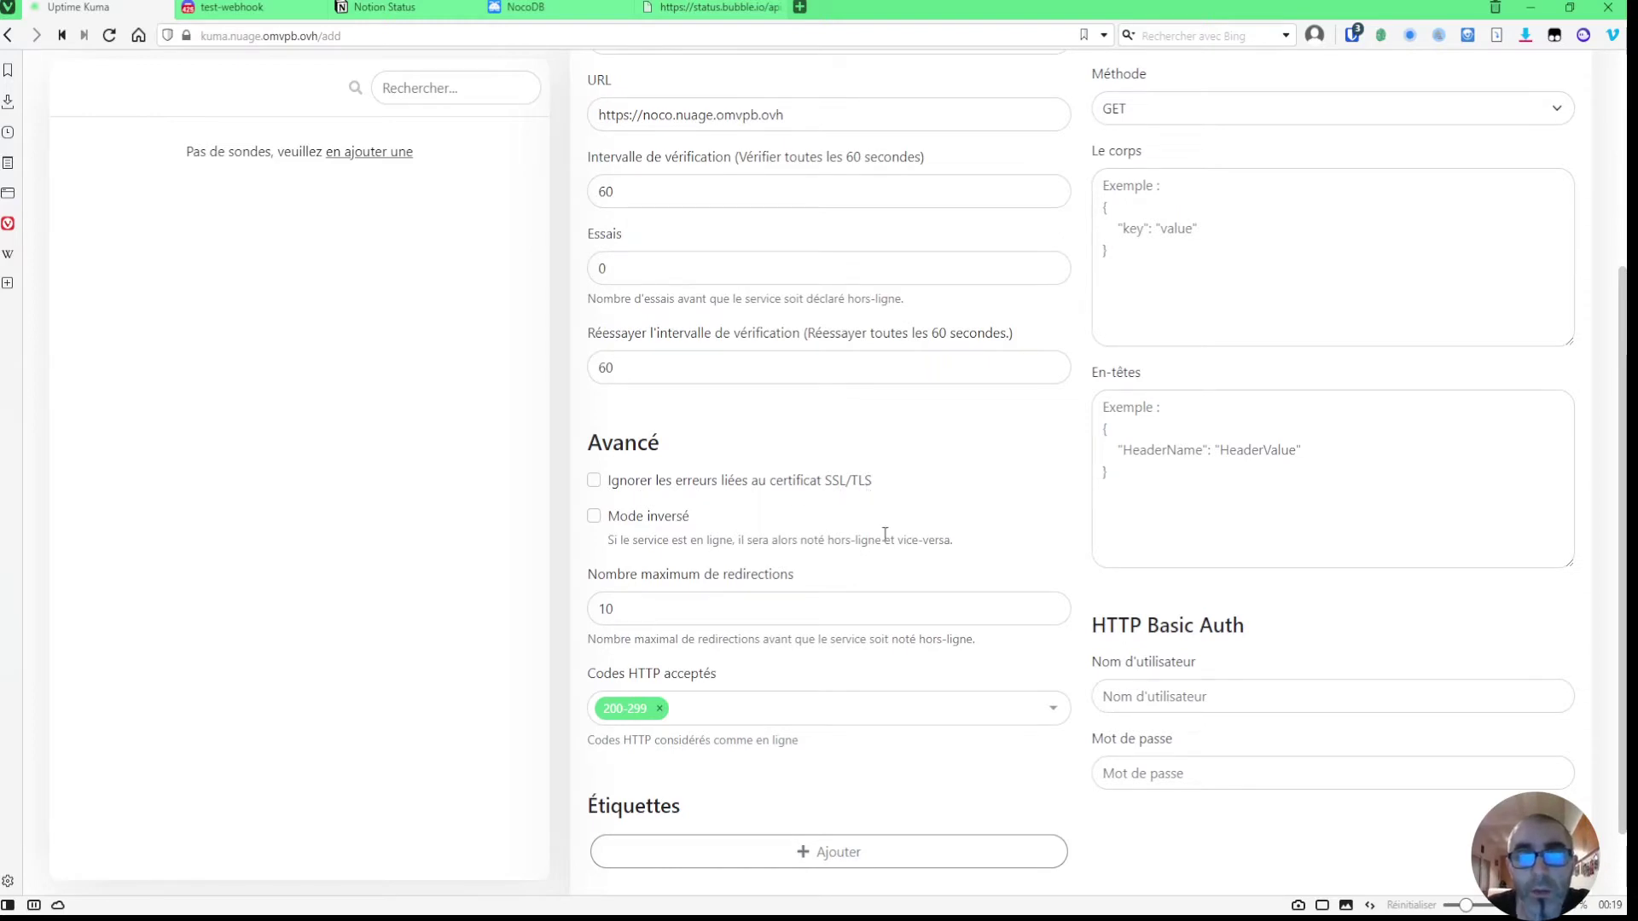
{"action": "scroll", "coordinate": [885, 534], "scroll_direction": "up", "scroll_amount": 1}
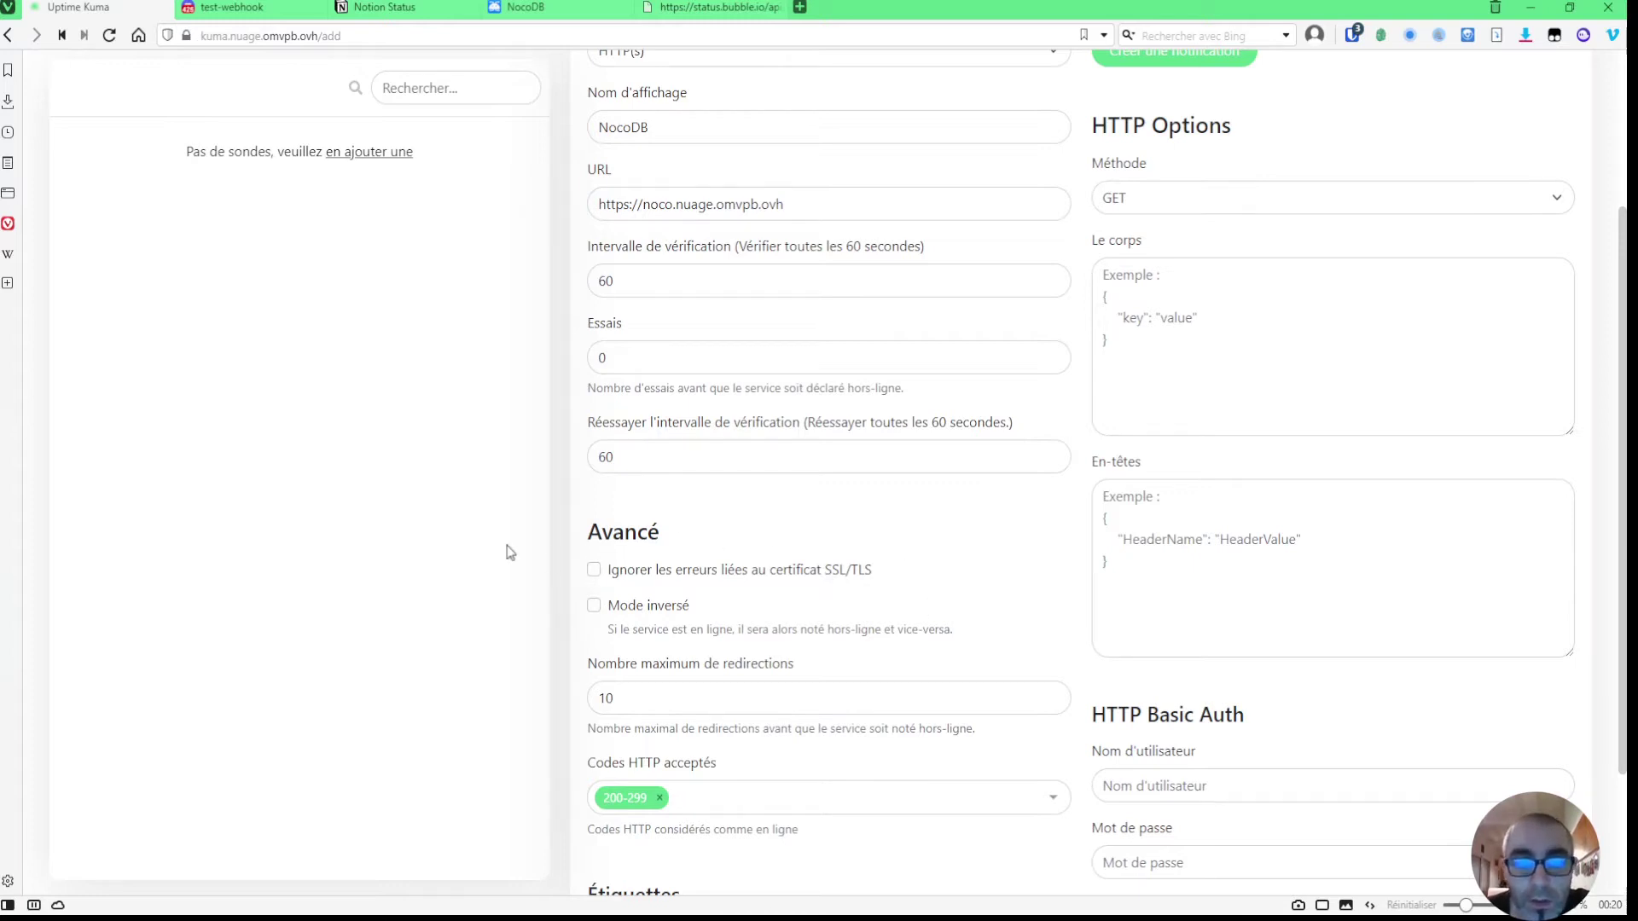
{"action": "scroll", "coordinate": [507, 553], "scroll_direction": "down", "scroll_amount": 2}
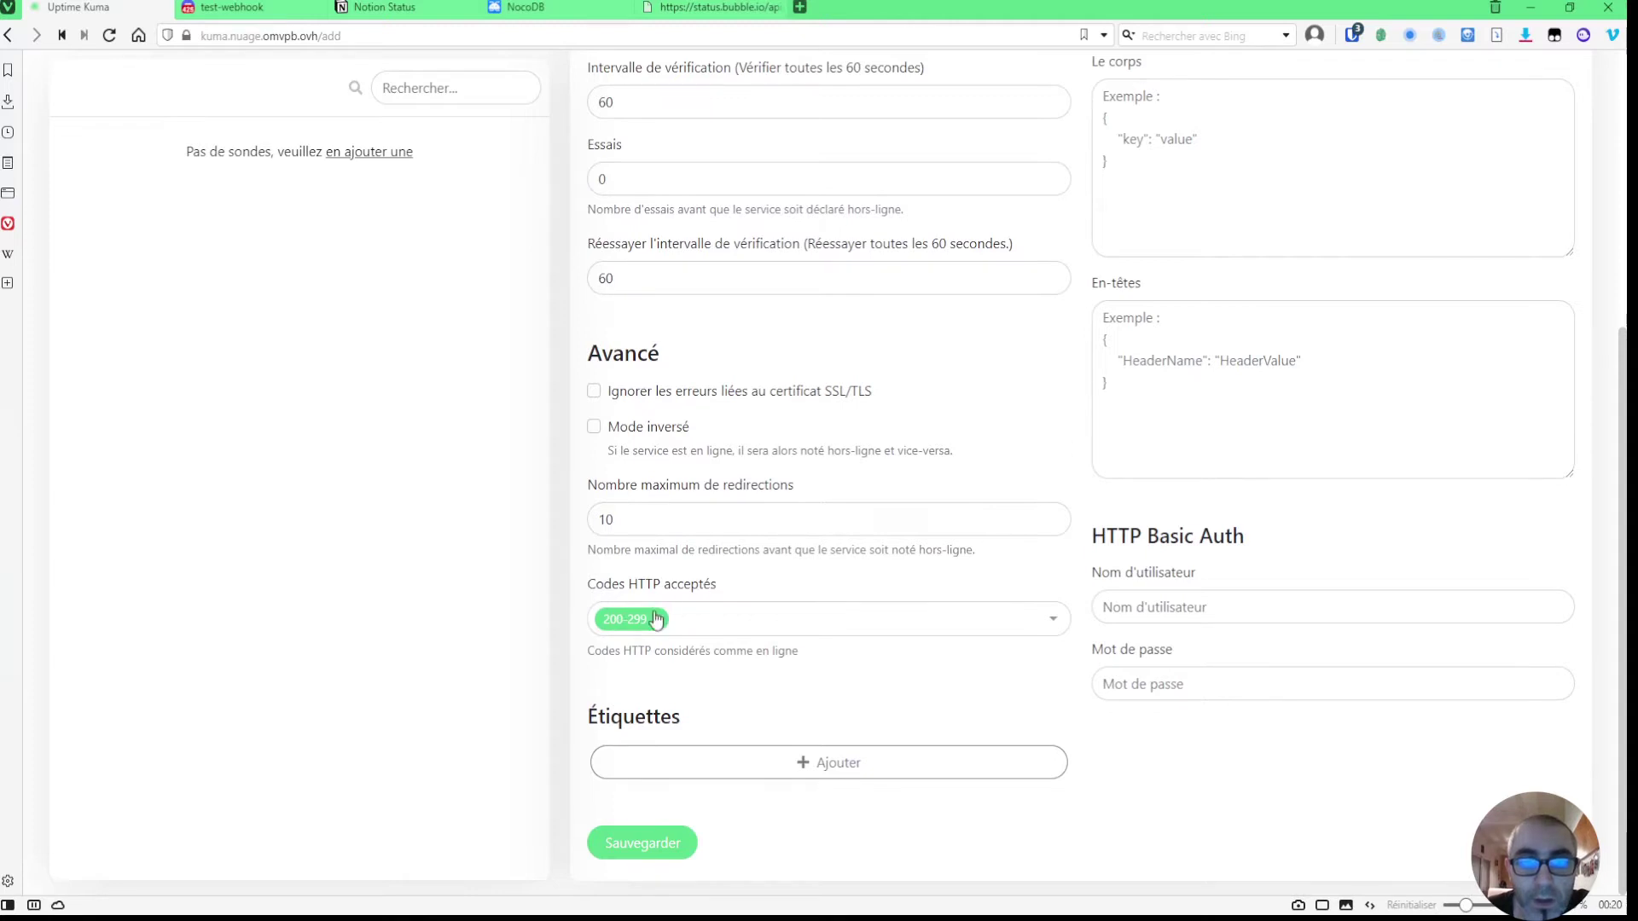
{"action": "scroll", "coordinate": [996, 653], "scroll_direction": "up", "scroll_amount": 4}
{"action": "scroll", "coordinate": [996, 647], "scroll_direction": "up", "scroll_amount": 1}
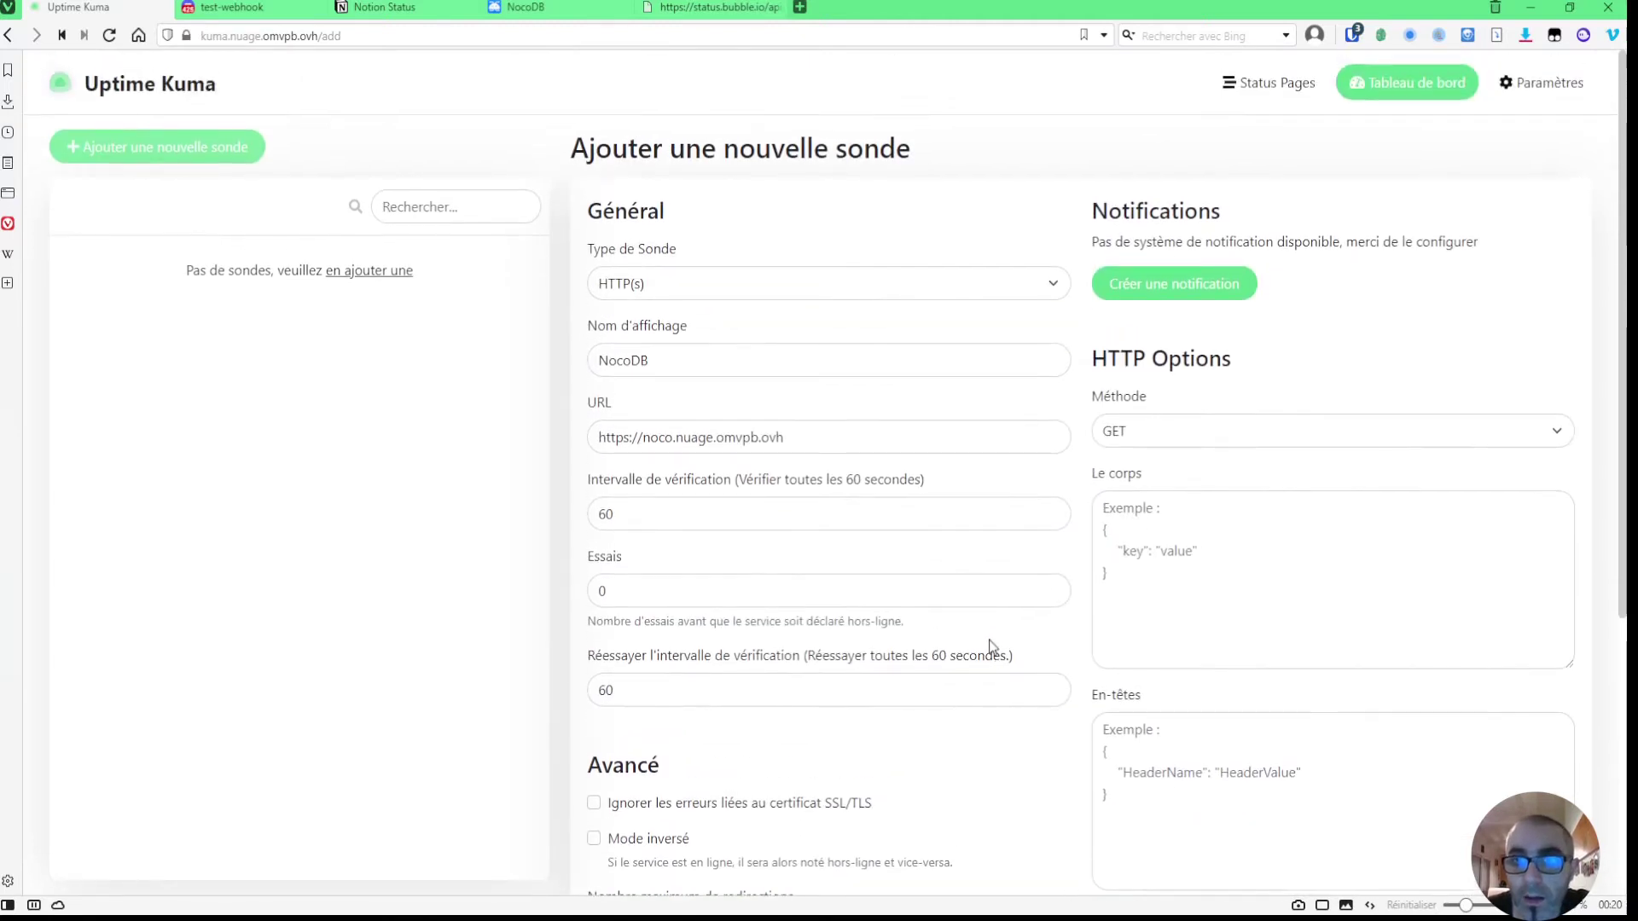
{"action": "left_click", "coordinate": [1175, 433]}
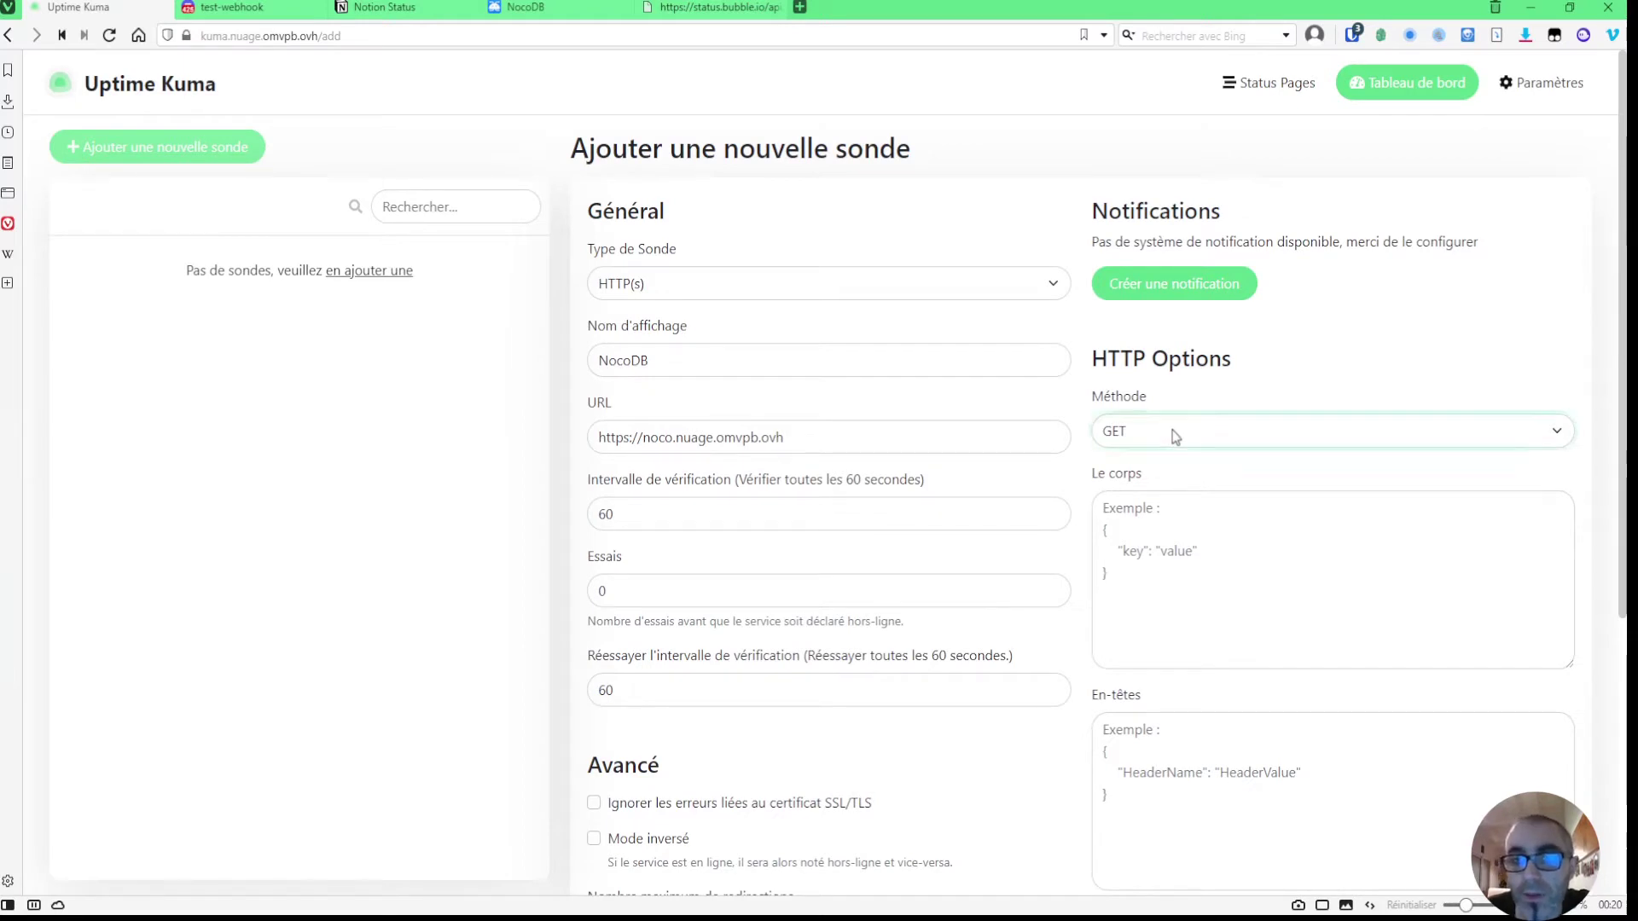
{"action": "scroll", "coordinate": [1194, 469], "scroll_direction": "down", "scroll_amount": 2}
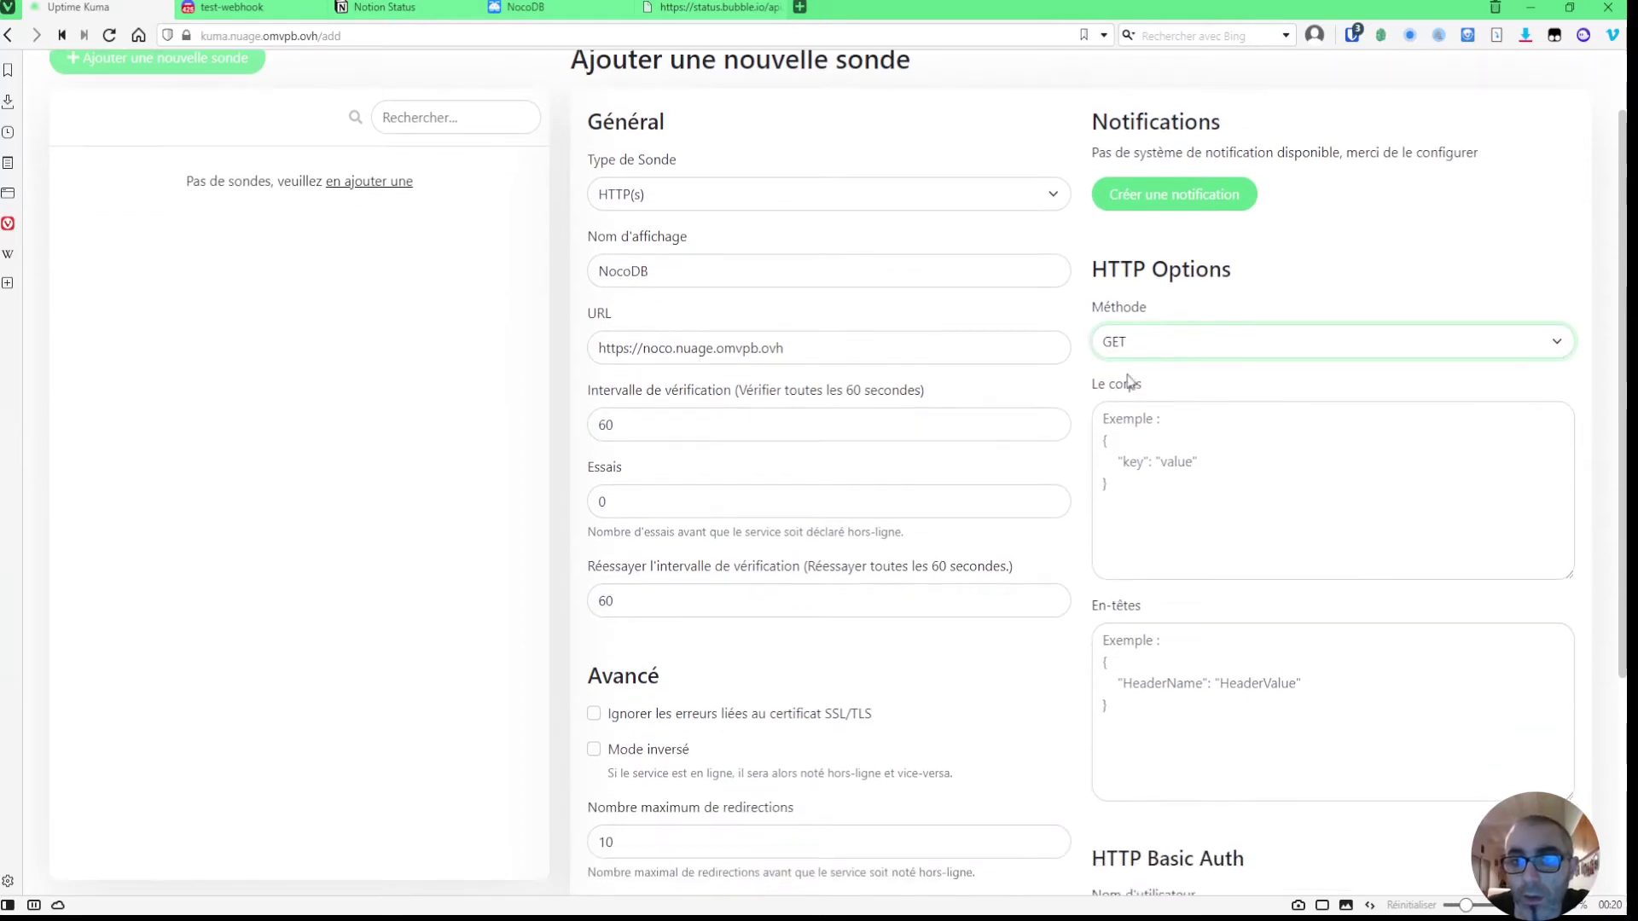
{"action": "scroll", "coordinate": [1228, 482], "scroll_direction": "down", "scroll_amount": 3}
{"action": "scroll", "coordinate": [1194, 393], "scroll_direction": "up", "scroll_amount": 4}
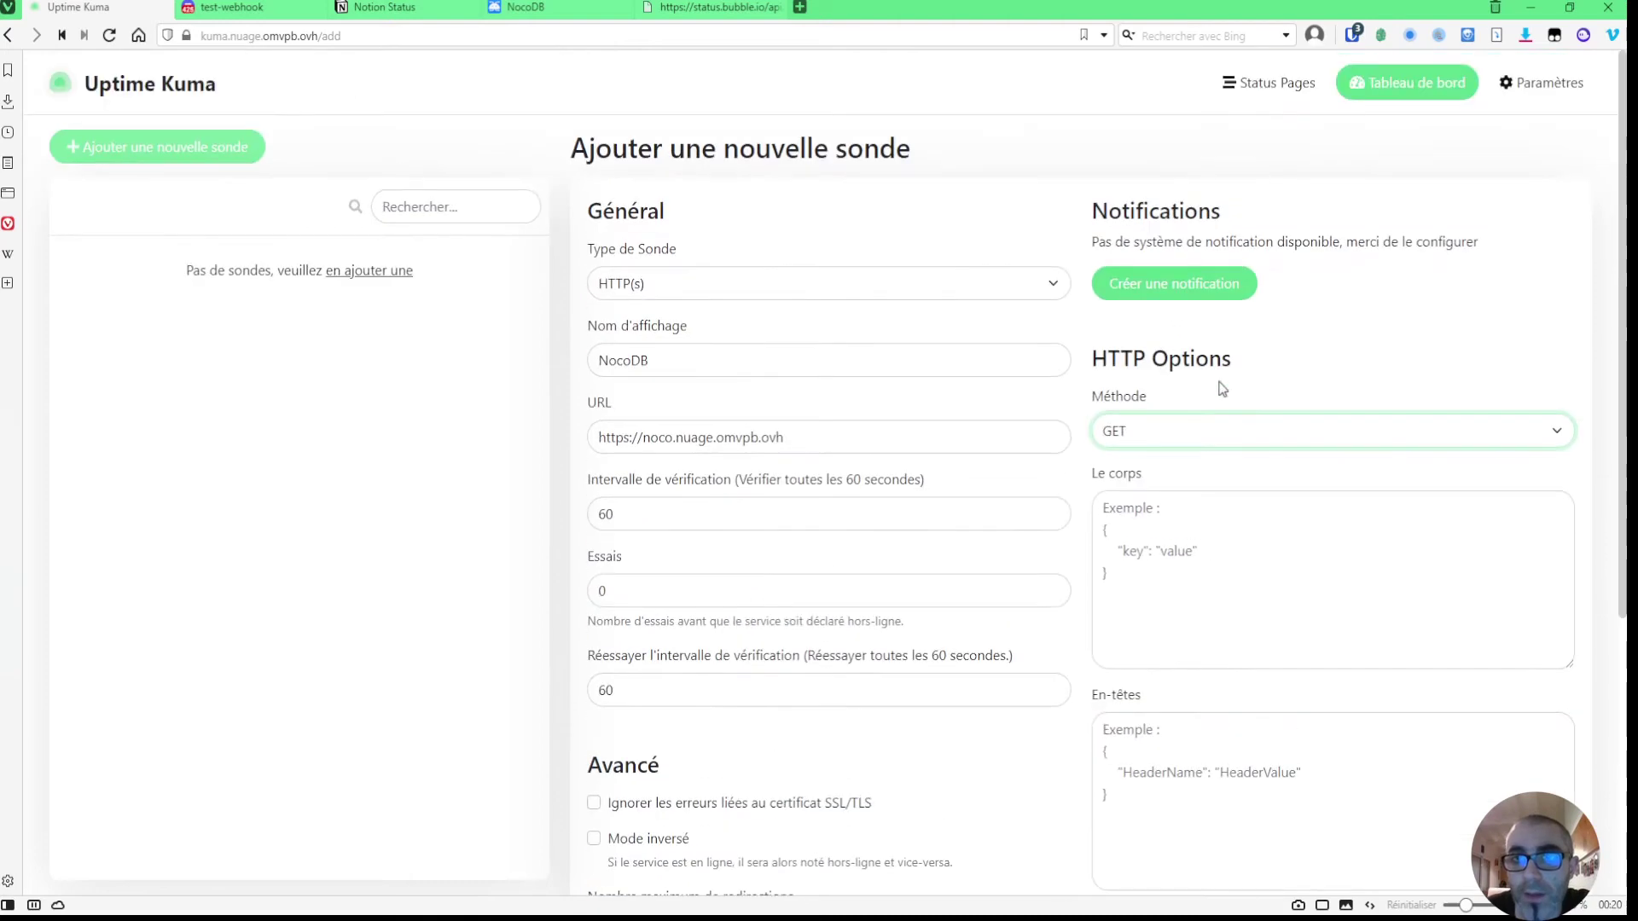
{"action": "scroll", "coordinate": [1033, 461], "scroll_direction": "down", "scroll_amount": 5}
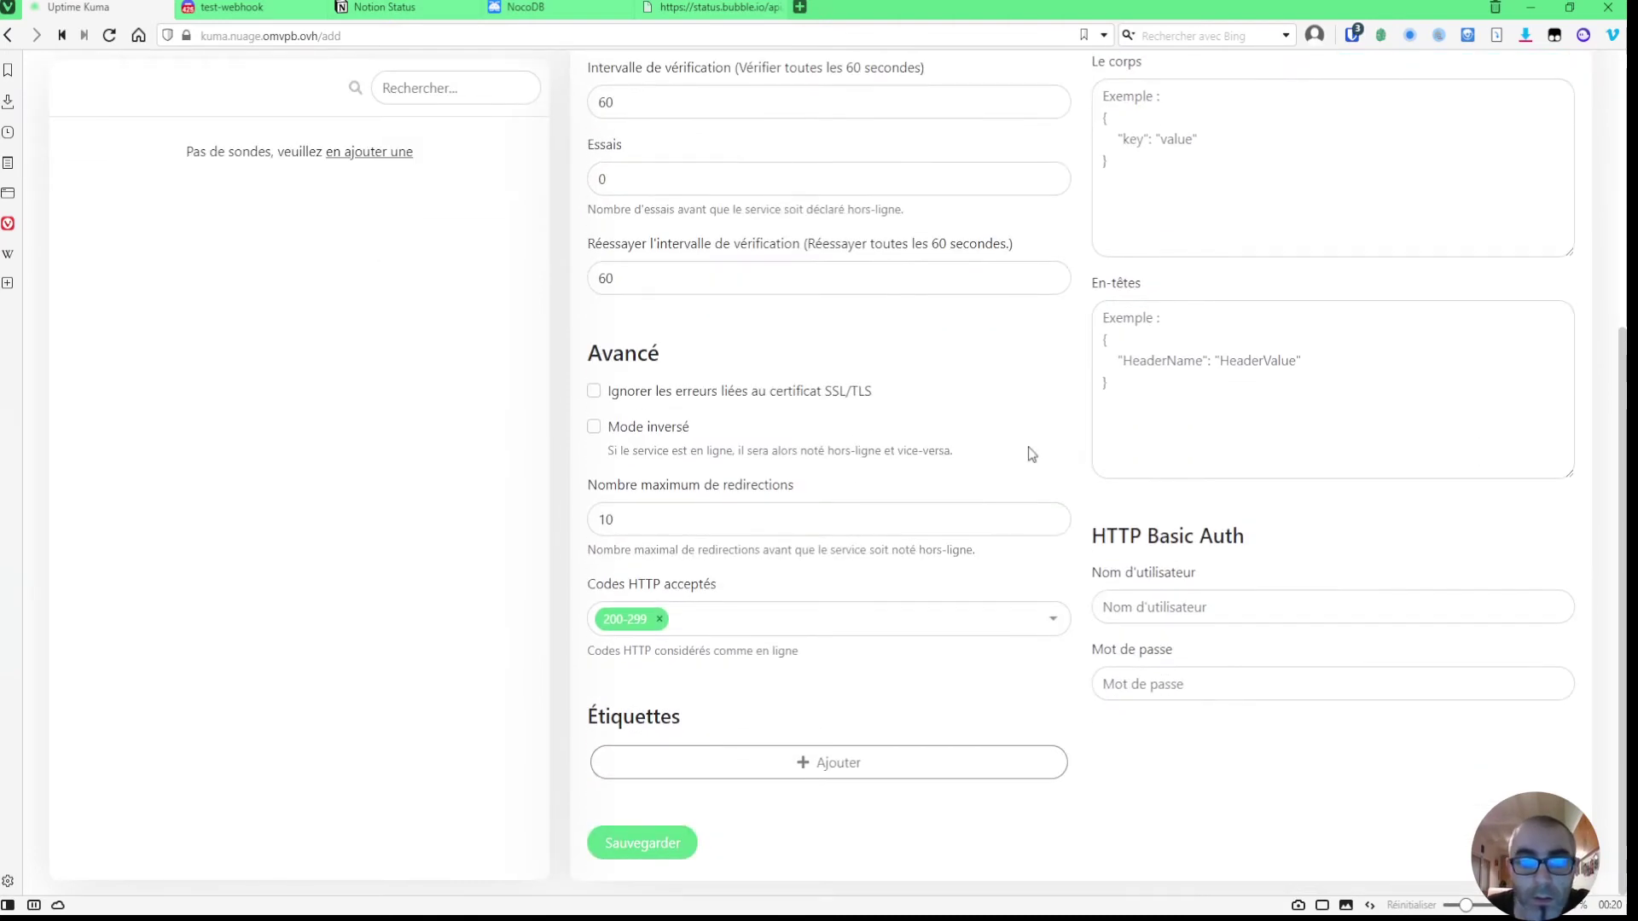
{"action": "left_click", "coordinate": [644, 844]}
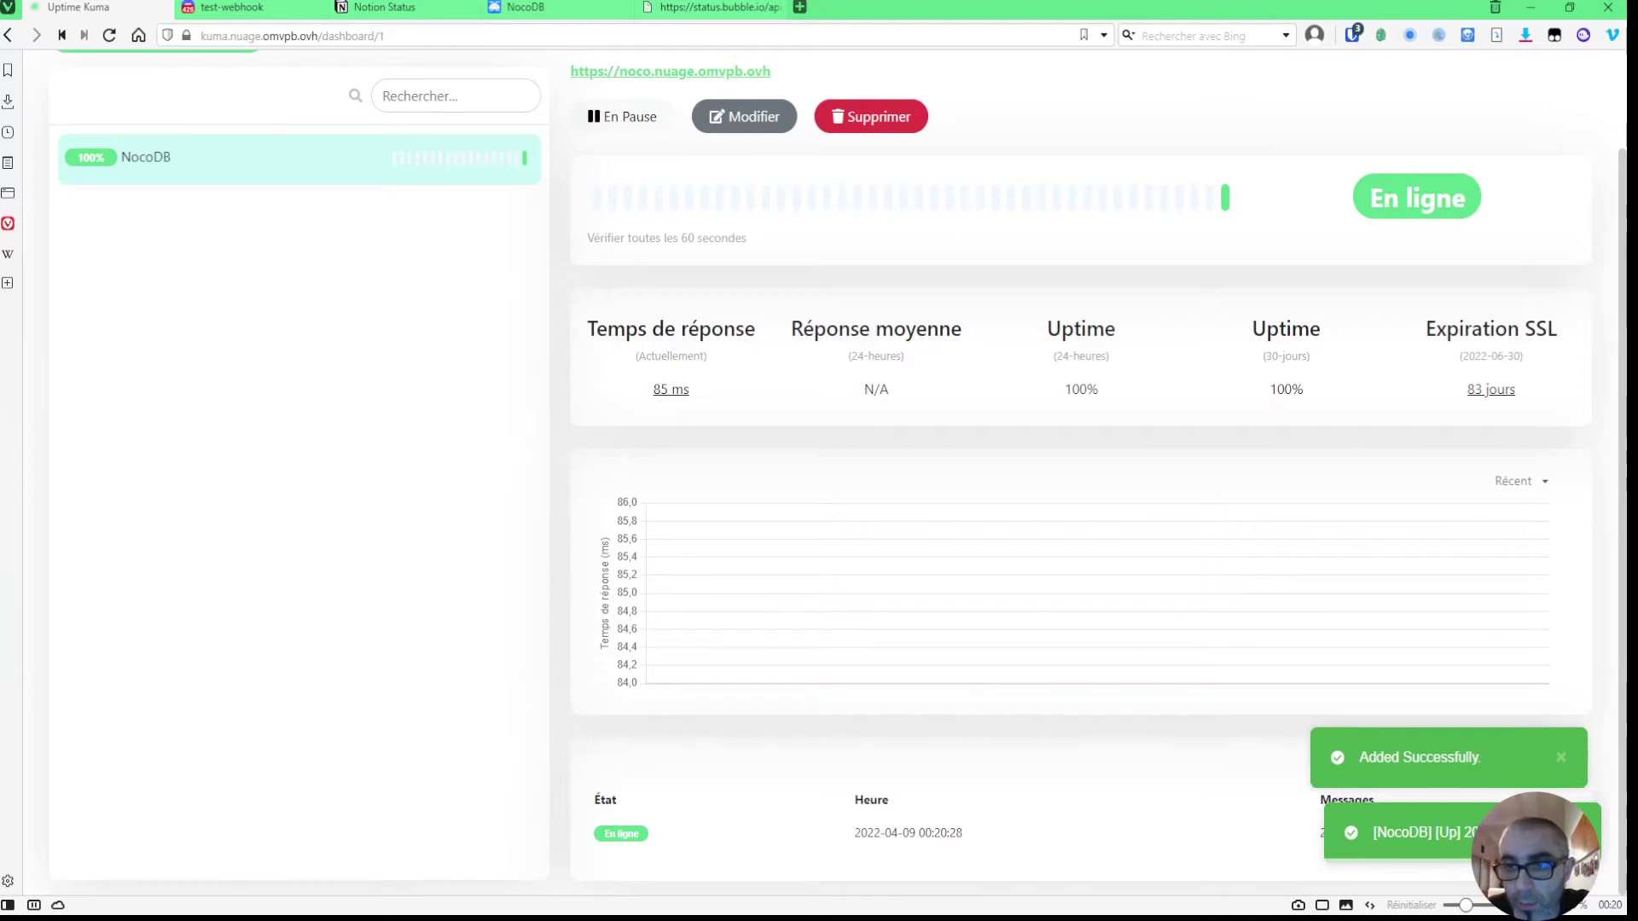
- Scroll back to the top and switch to the Notion status page at status.notion.so
{"action": "scroll", "coordinate": [257, 263], "scroll_direction": "up", "scroll_amount": 2}
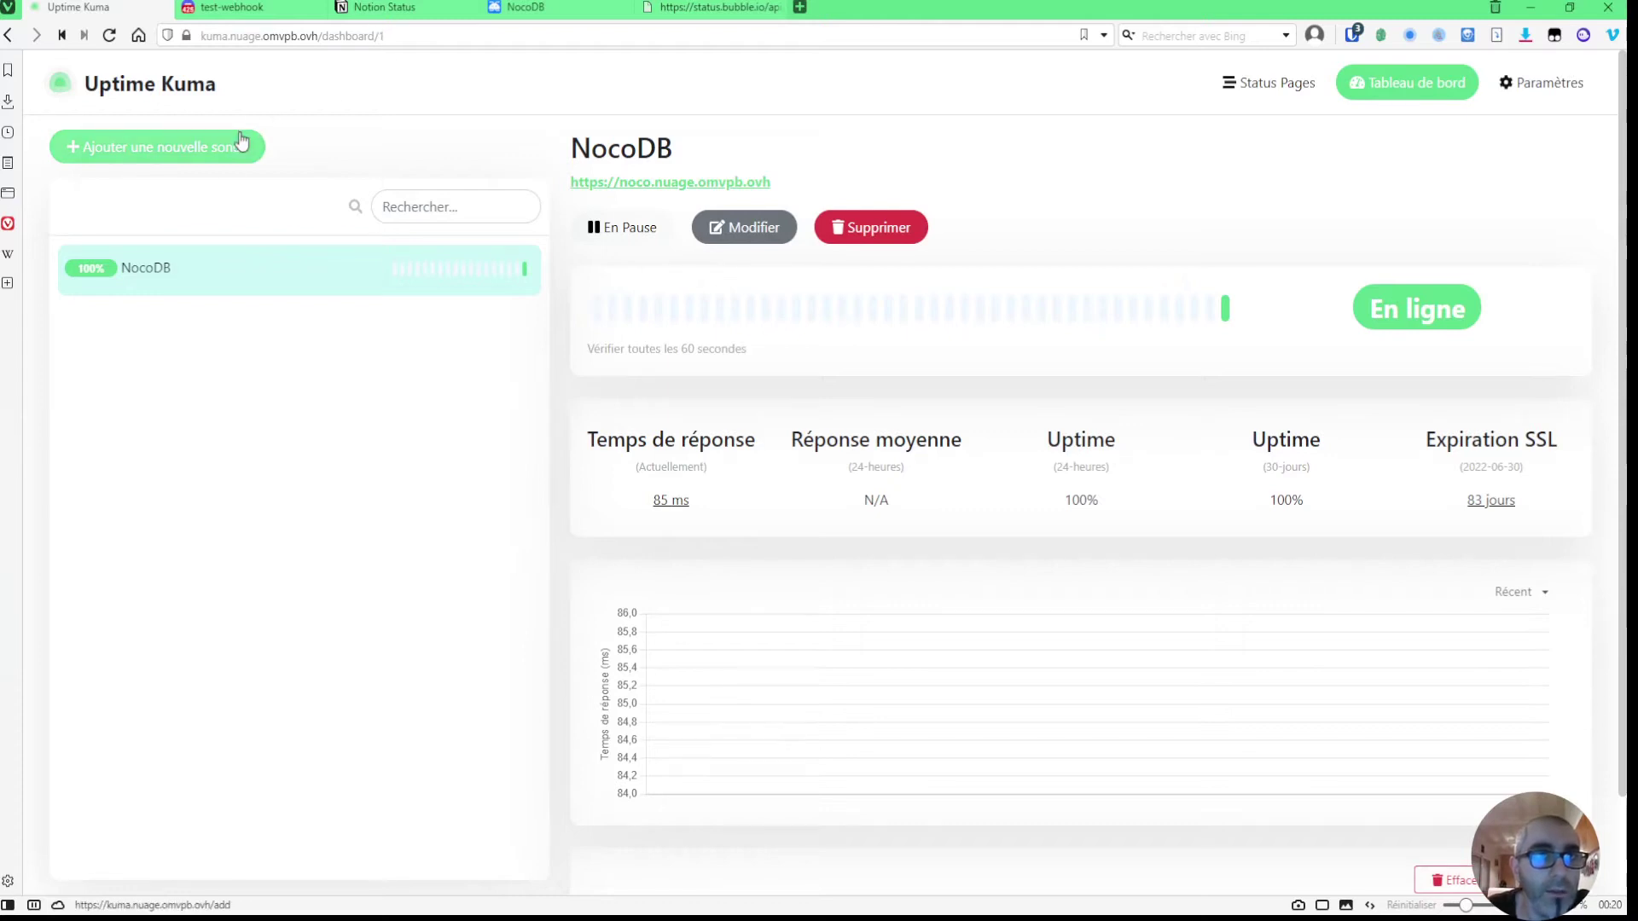
{"action": "left_click", "coordinate": [381, 10]}
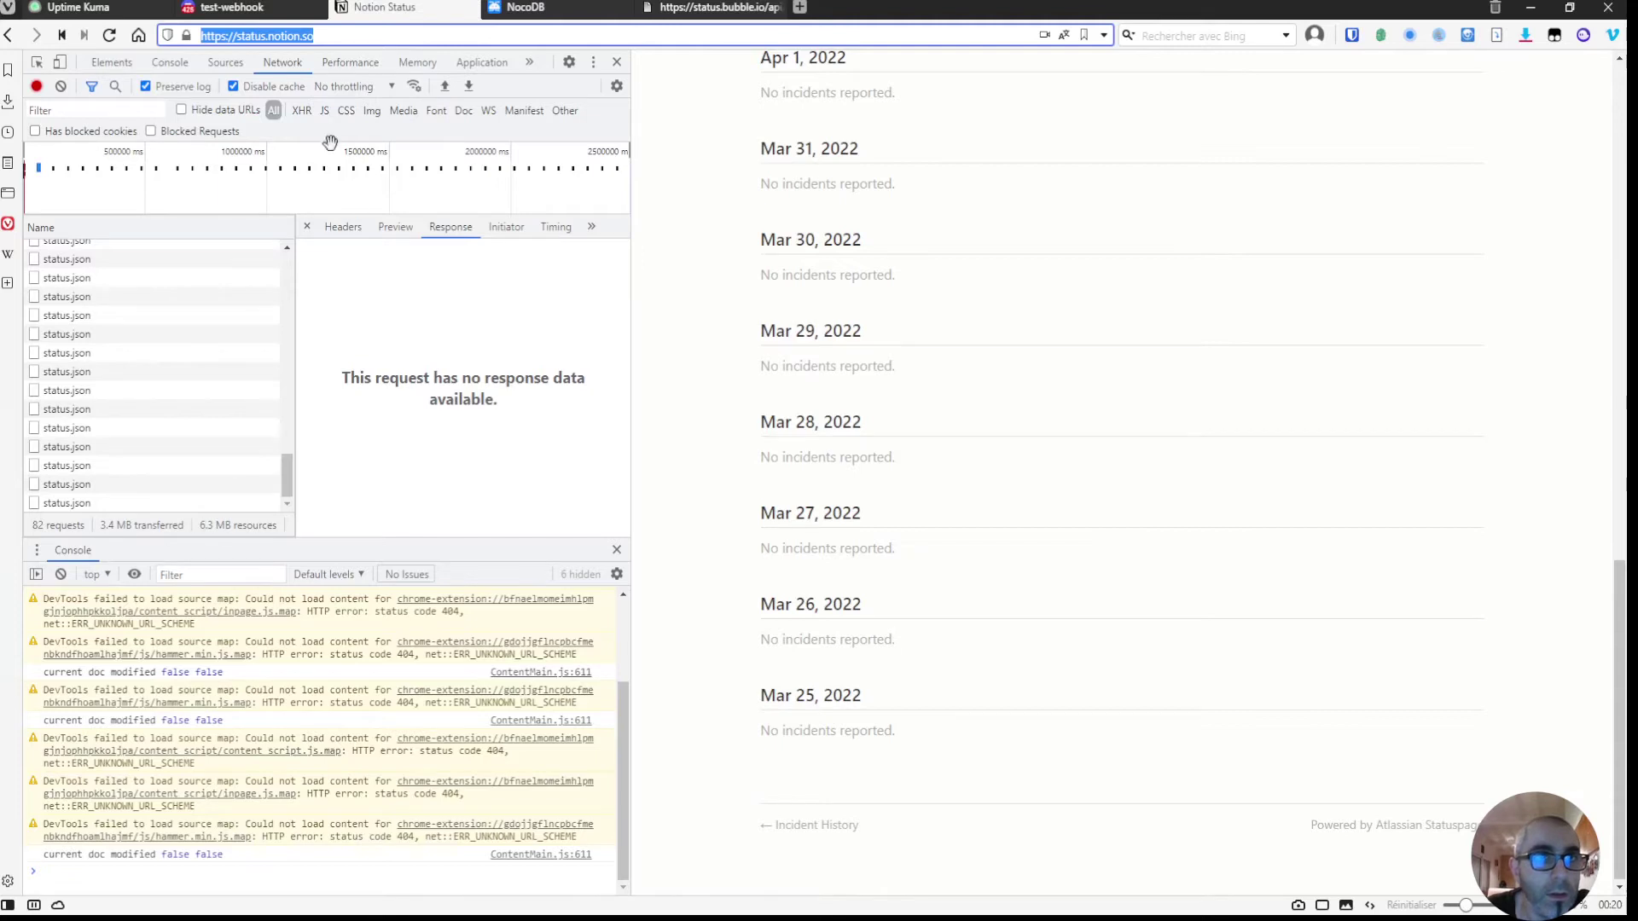
{"action": "left_click", "coordinate": [91, 11]}
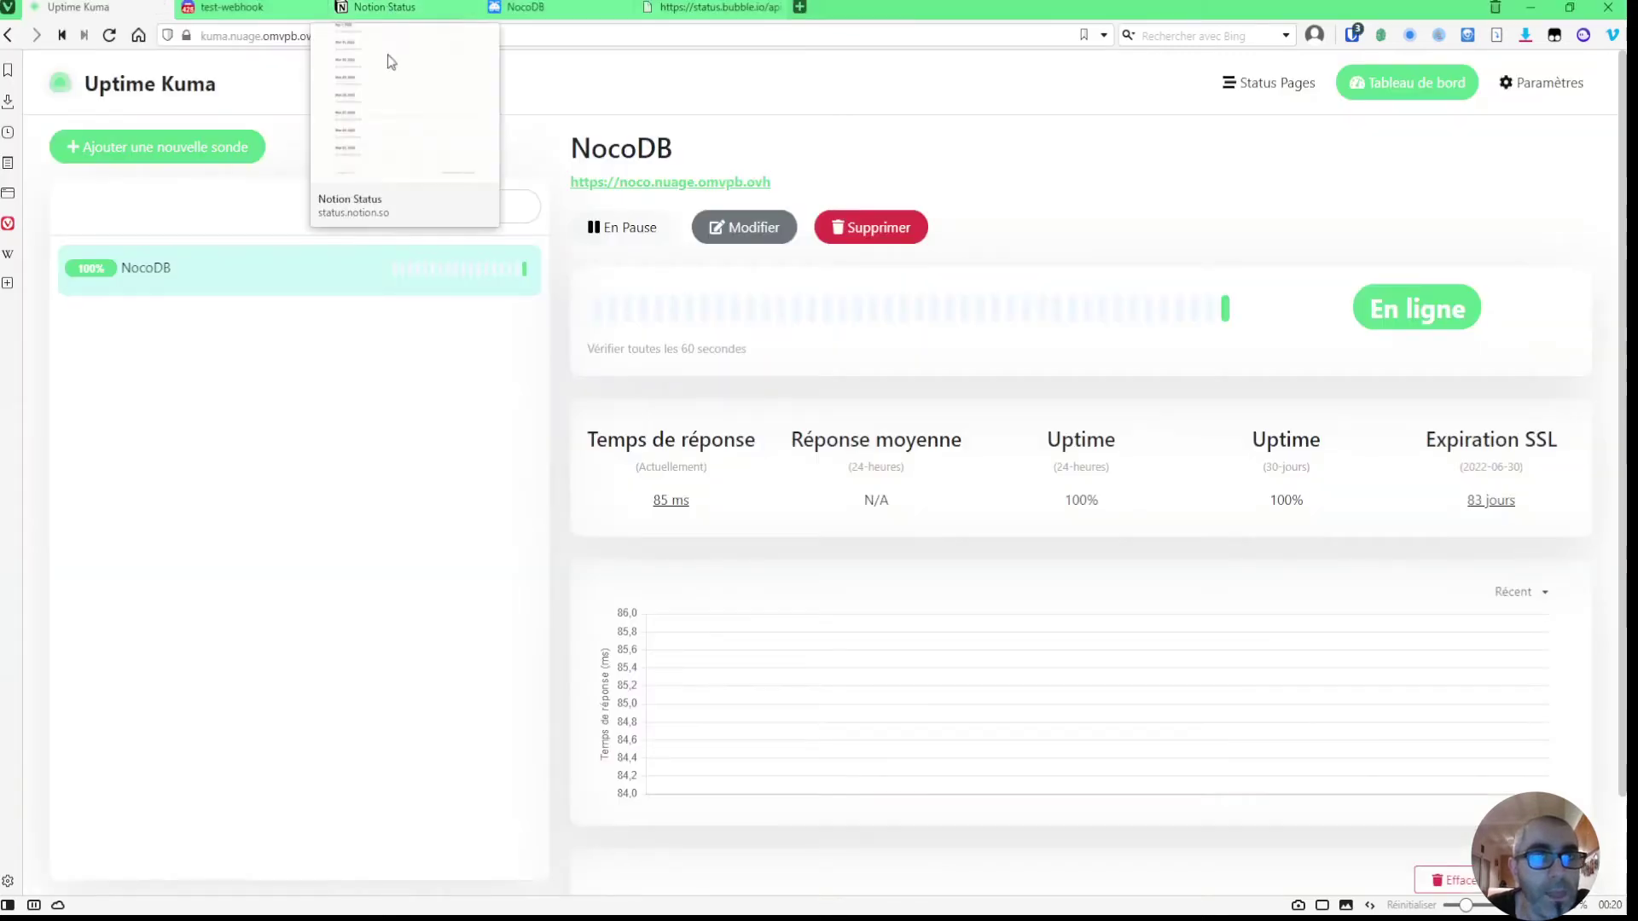
{"action": "left_click", "coordinate": [163, 160]}
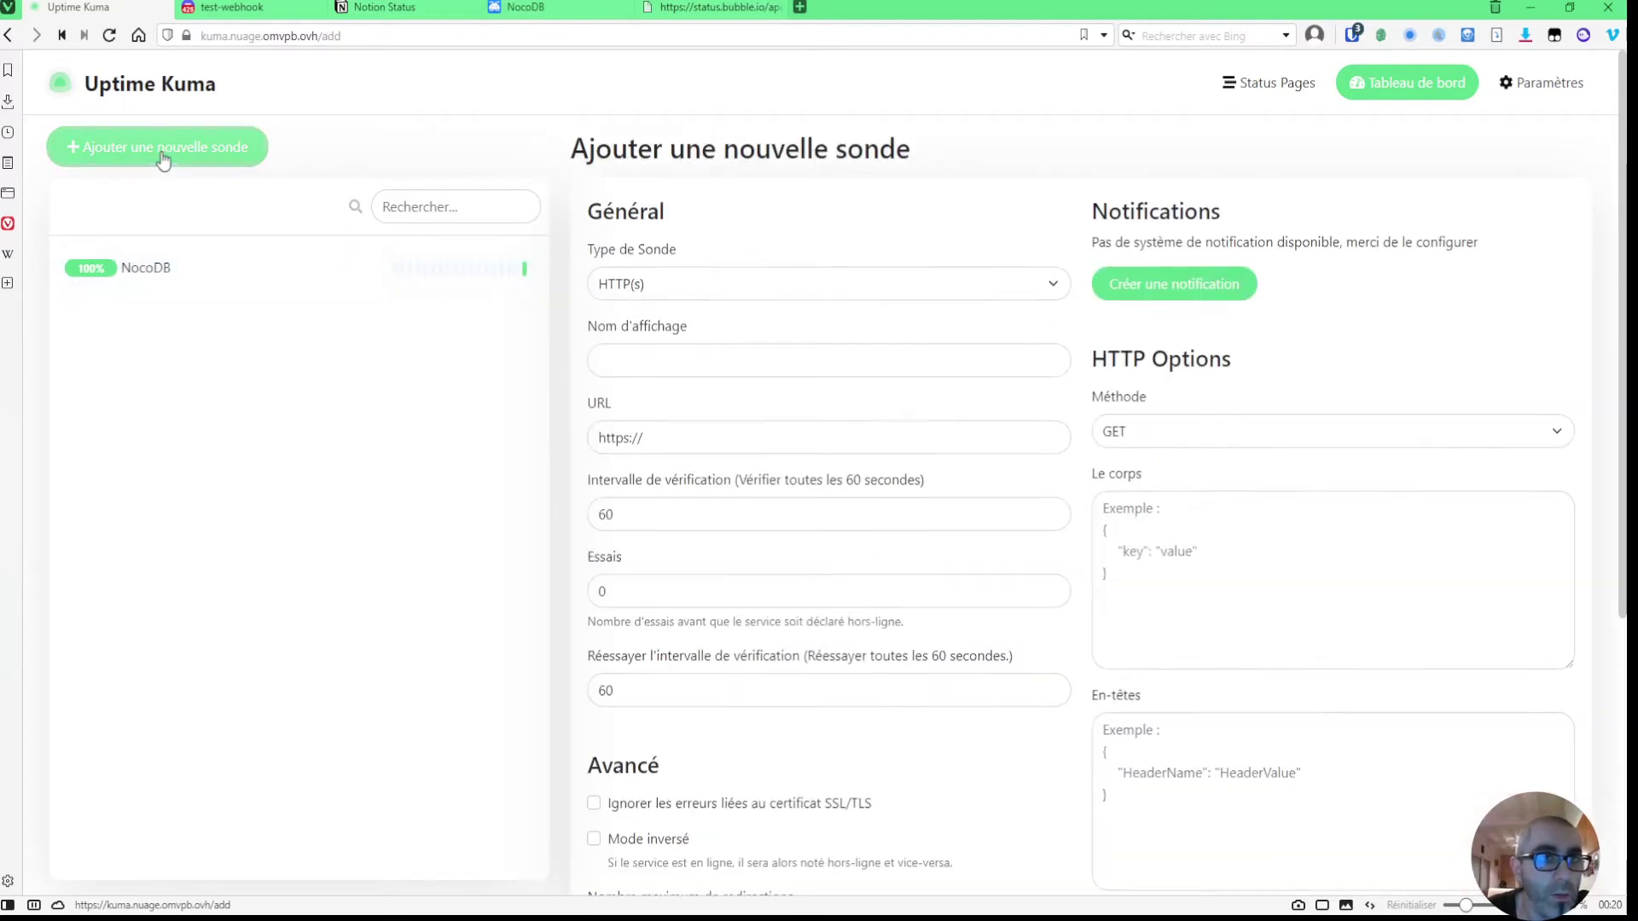
{"action": "left_click", "coordinate": [679, 357]}
{"action": "type", "text": "Notion"}
{"action": "key", "text": "Tab"}
{"action": "type", "text": "https://status.notion.so"}
{"action": "scroll", "coordinate": [658, 495], "scroll_direction": "down", "scroll_amount": 2}
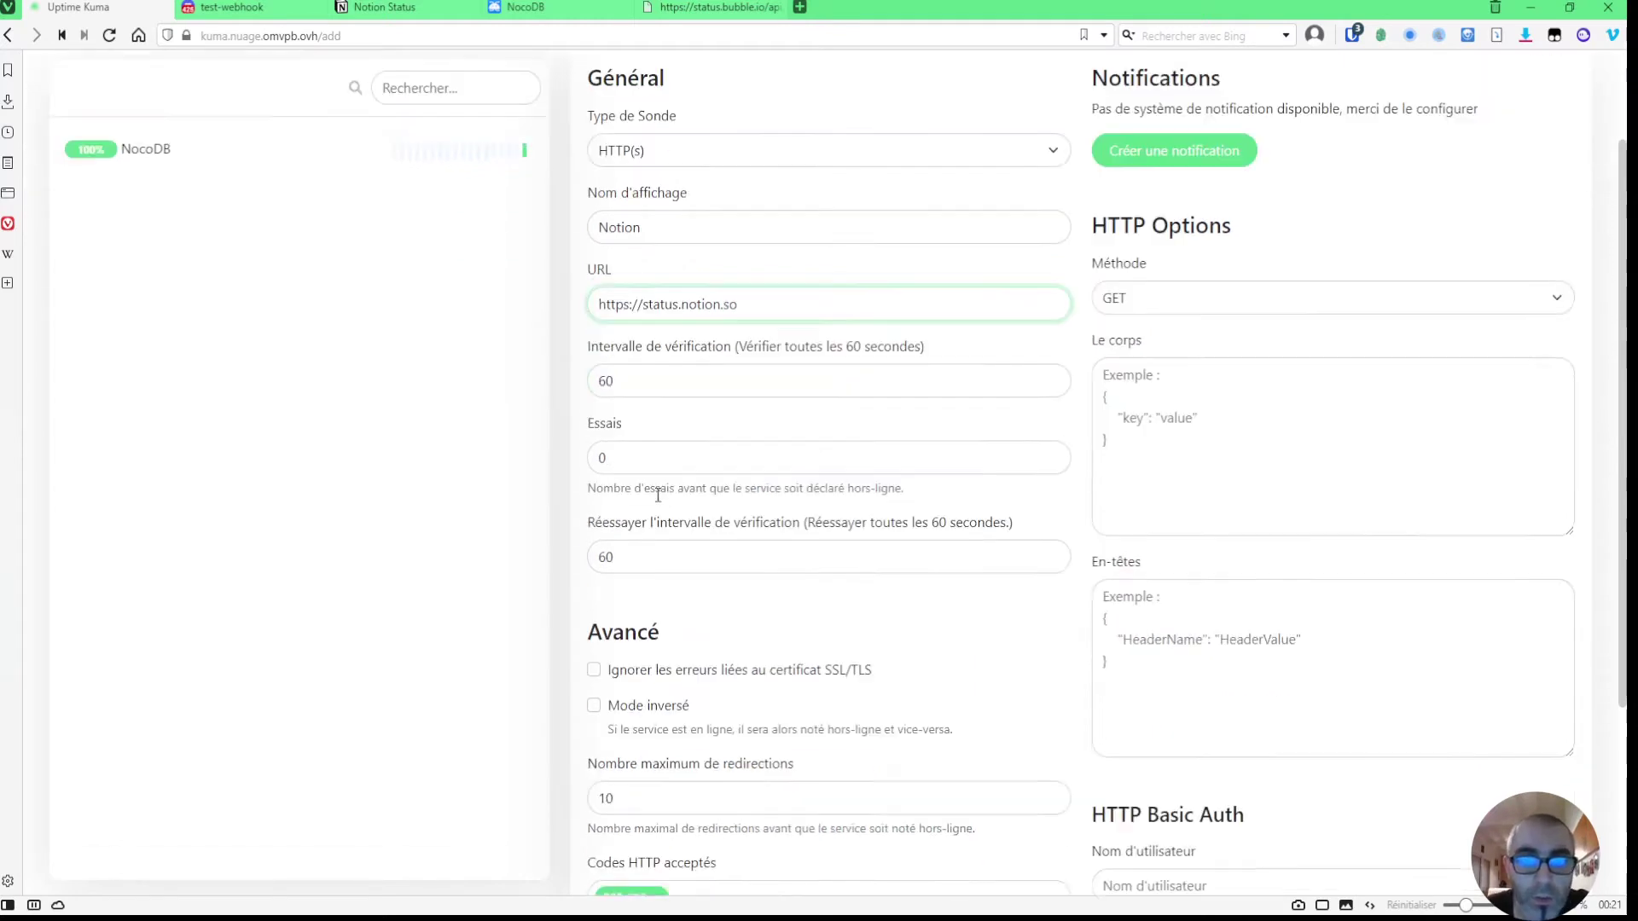
{"action": "scroll", "coordinate": [657, 495], "scroll_direction": "down", "scroll_amount": 1}
{"action": "scroll", "coordinate": [665, 623], "scroll_direction": "down", "scroll_amount": 4}
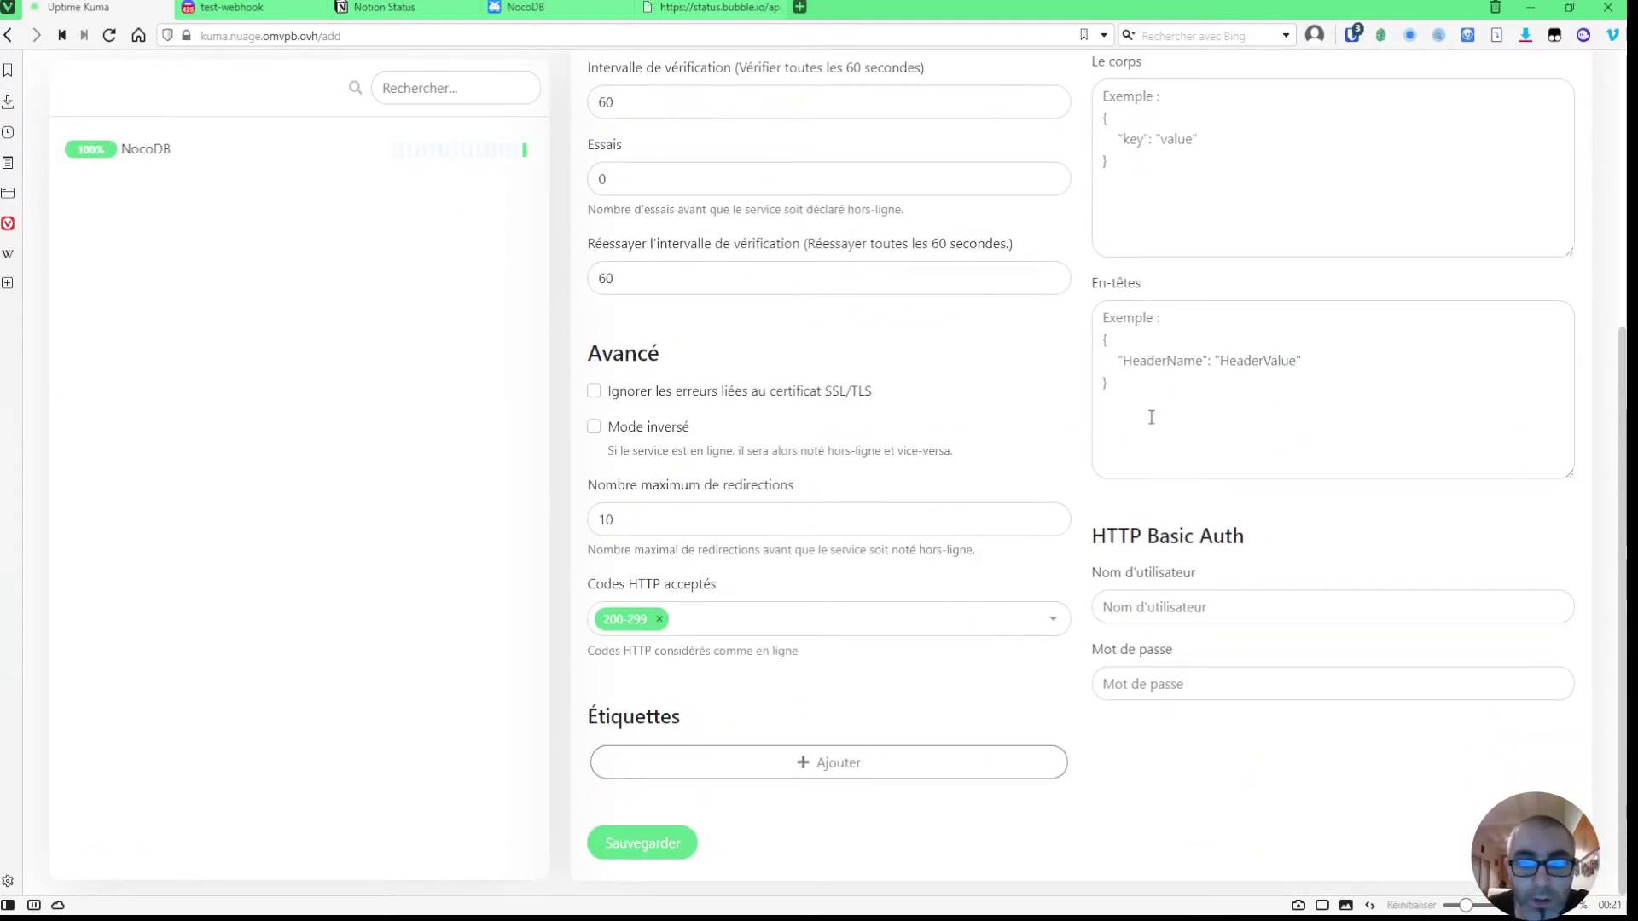
{"action": "scroll", "coordinate": [951, 550], "scroll_direction": "up", "scroll_amount": 5}
{"action": "scroll", "coordinate": [948, 552], "scroll_direction": "down", "scroll_amount": 5}
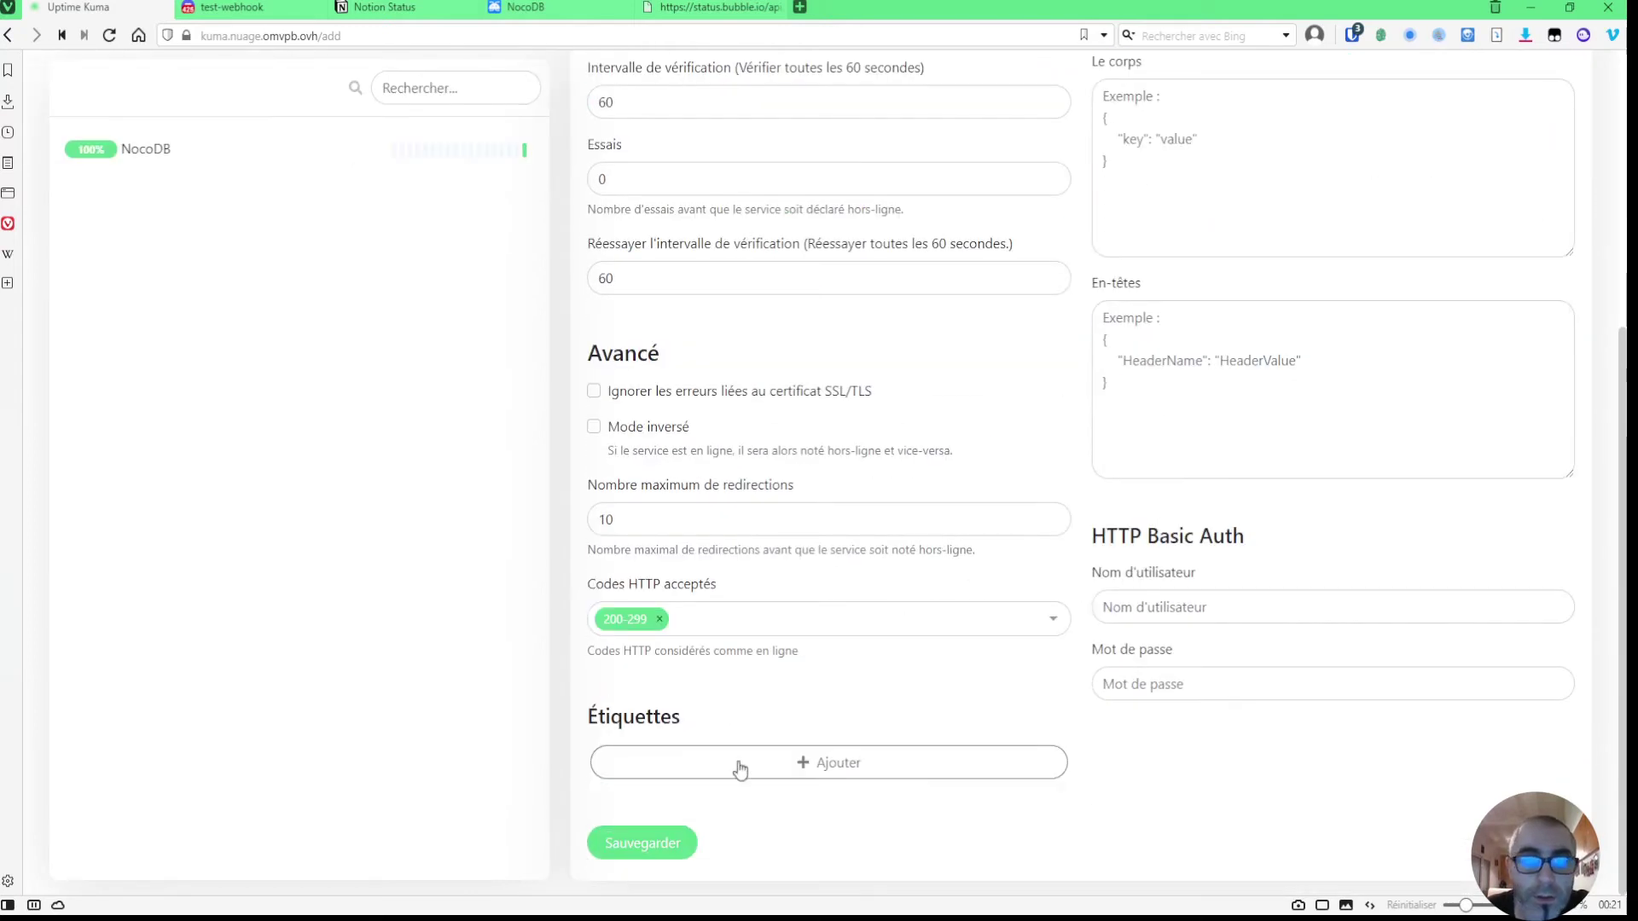
{"action": "left_click", "coordinate": [669, 845]}
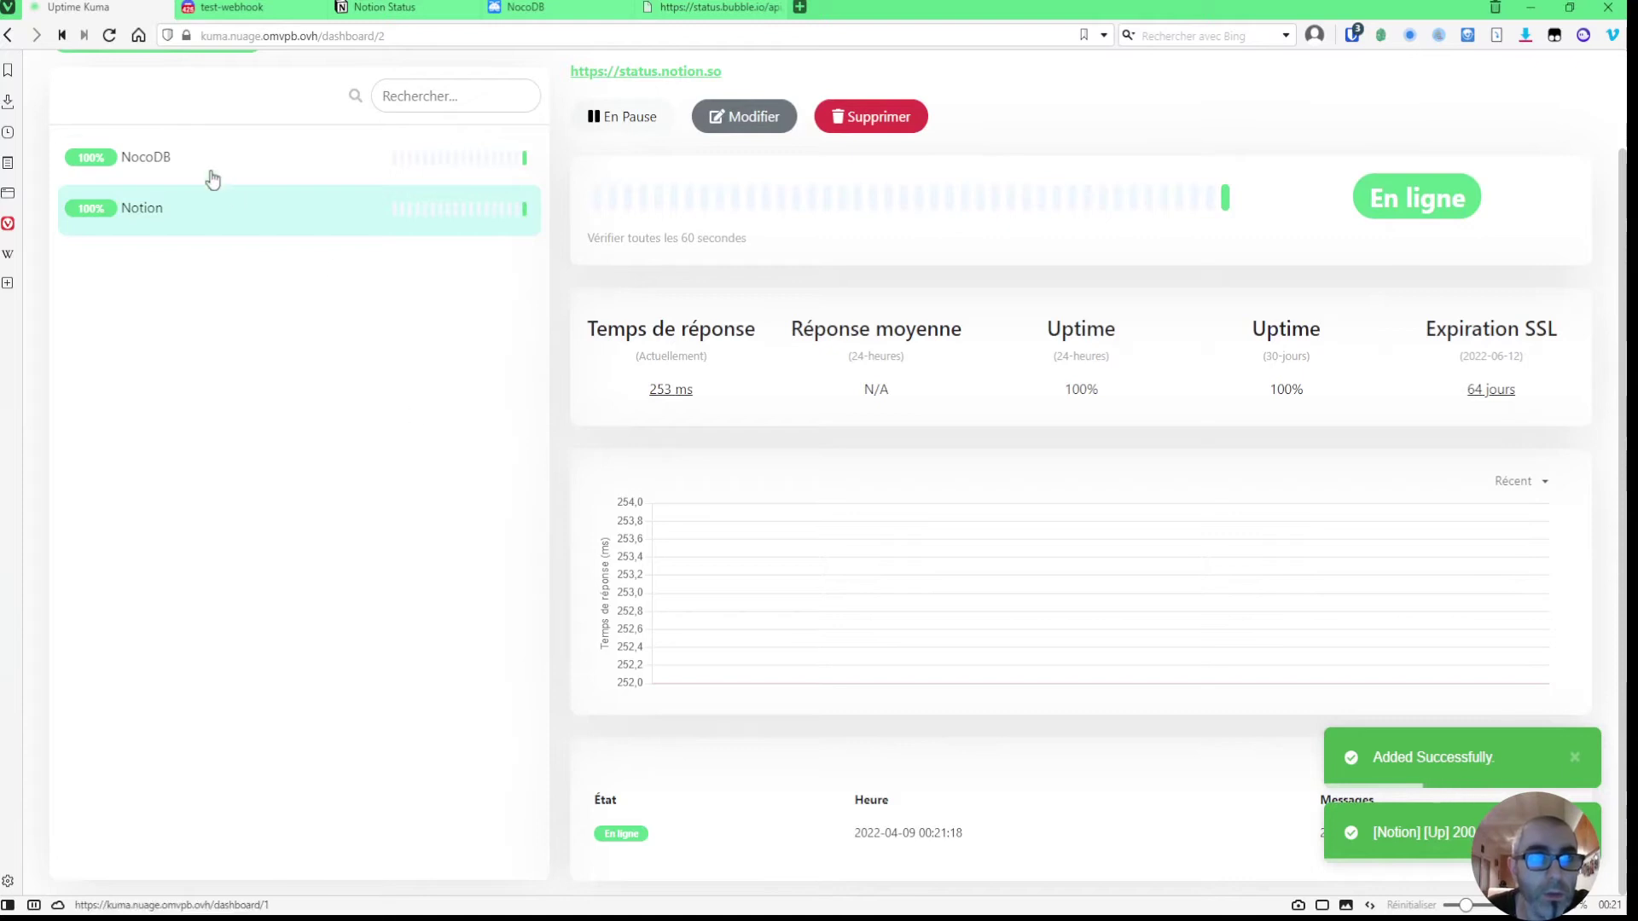
- Check both monitors' details and open the NocoDB monitor for editing
{"action": "left_click", "coordinate": [183, 157]}
{"action": "left_click", "coordinate": [187, 230]}
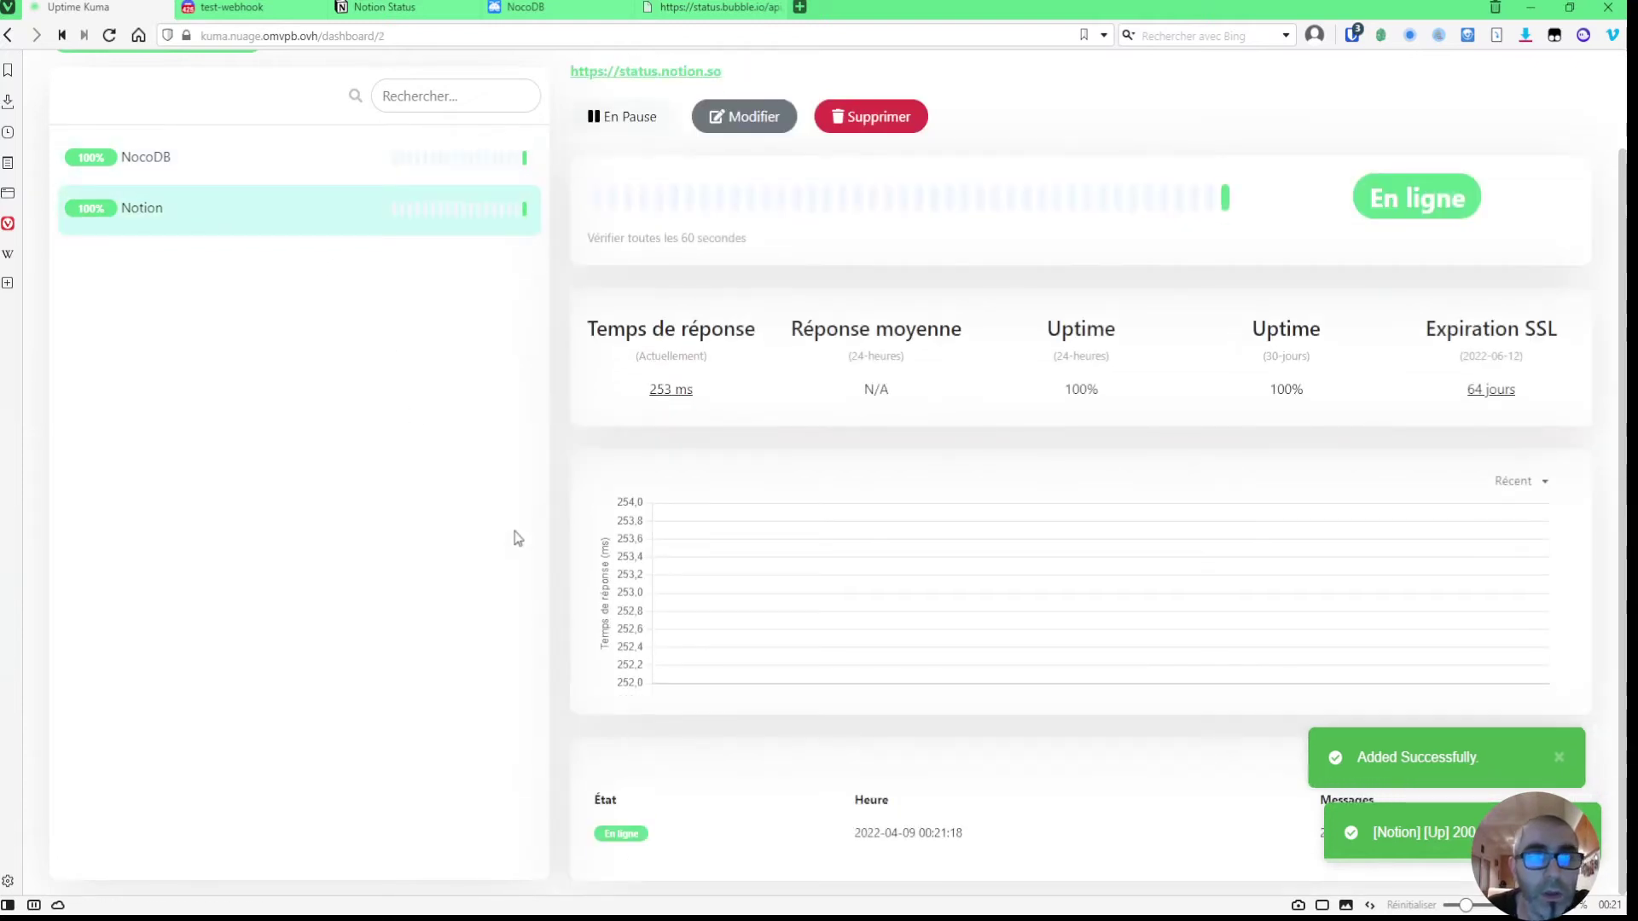
{"action": "scroll", "coordinate": [508, 539], "scroll_direction": "up", "scroll_amount": 2}
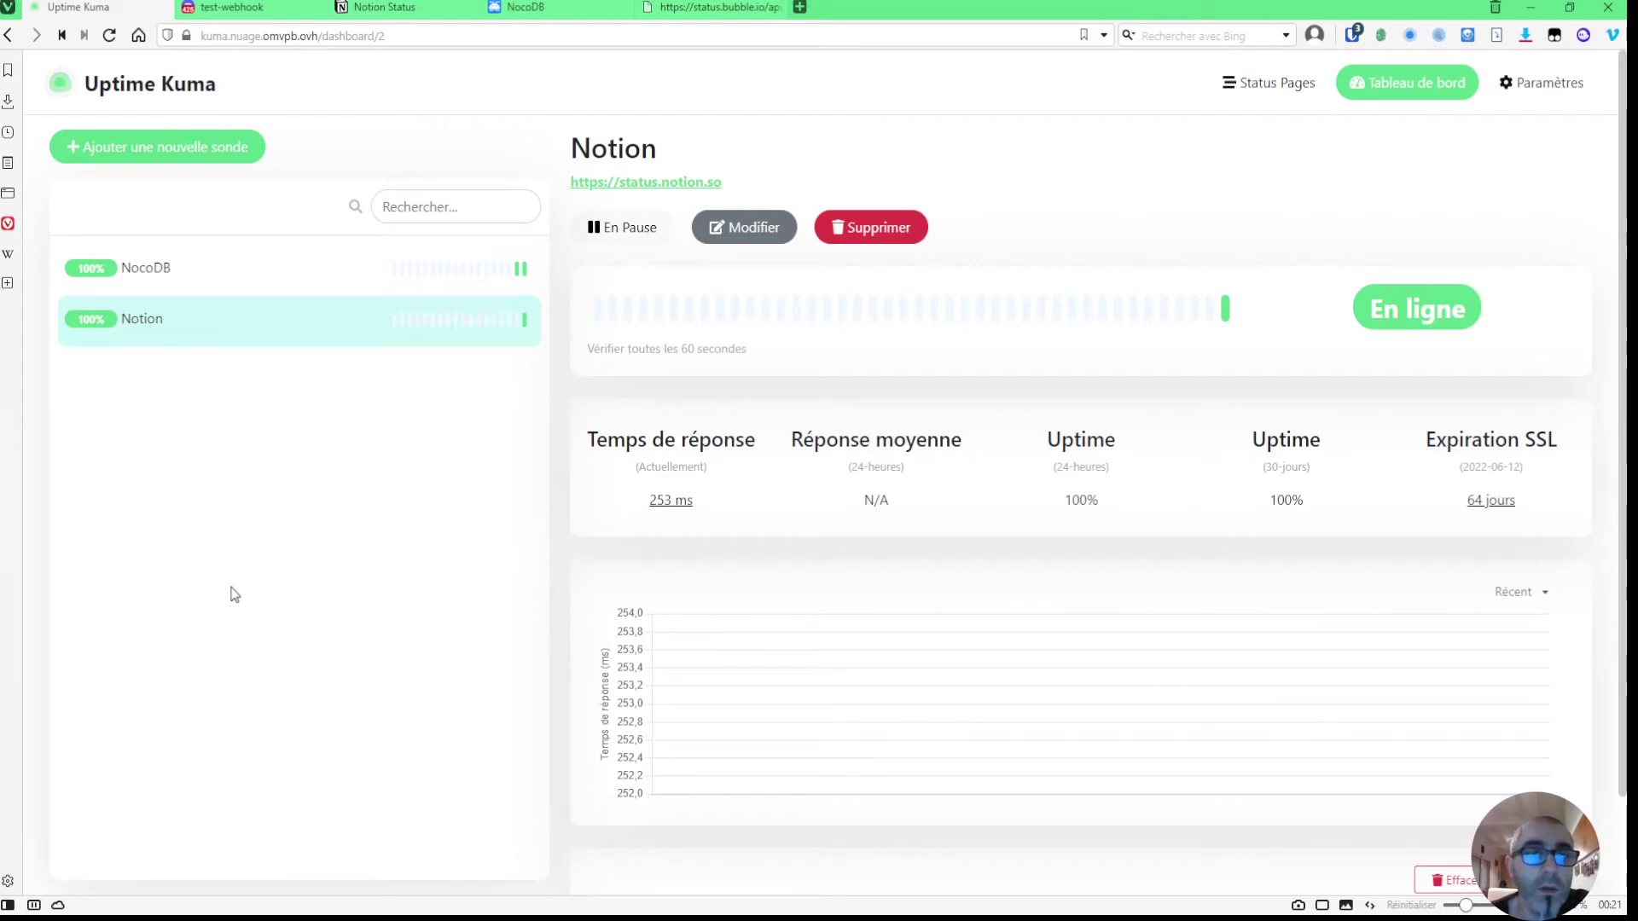
{"action": "left_click", "coordinate": [255, 269]}
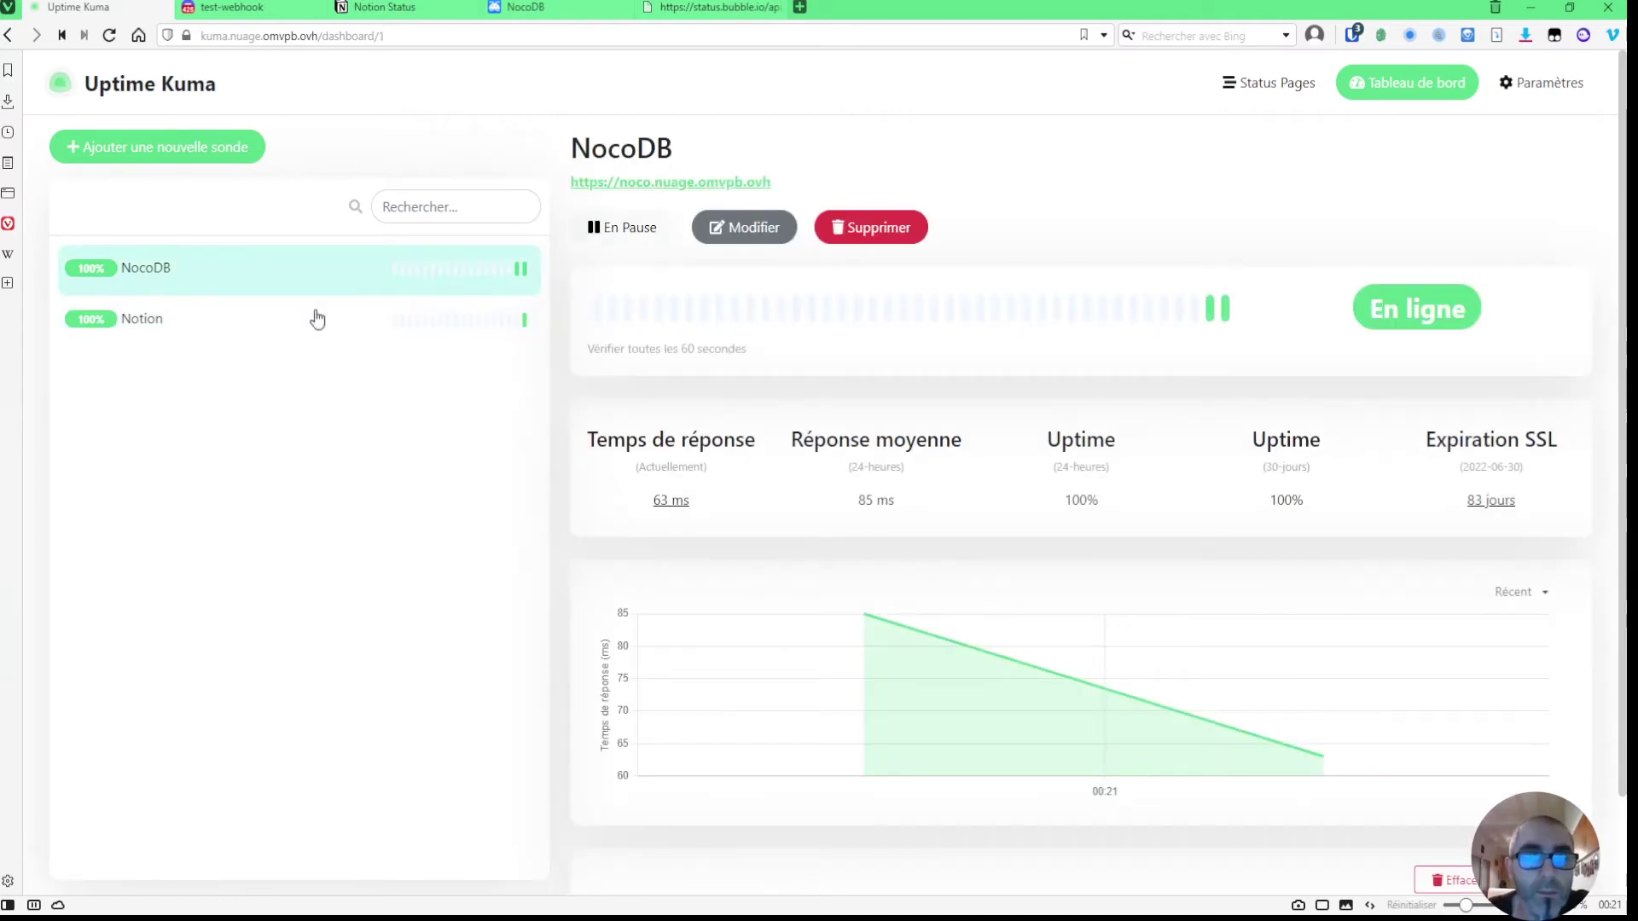
{"action": "left_click", "coordinate": [744, 228]}
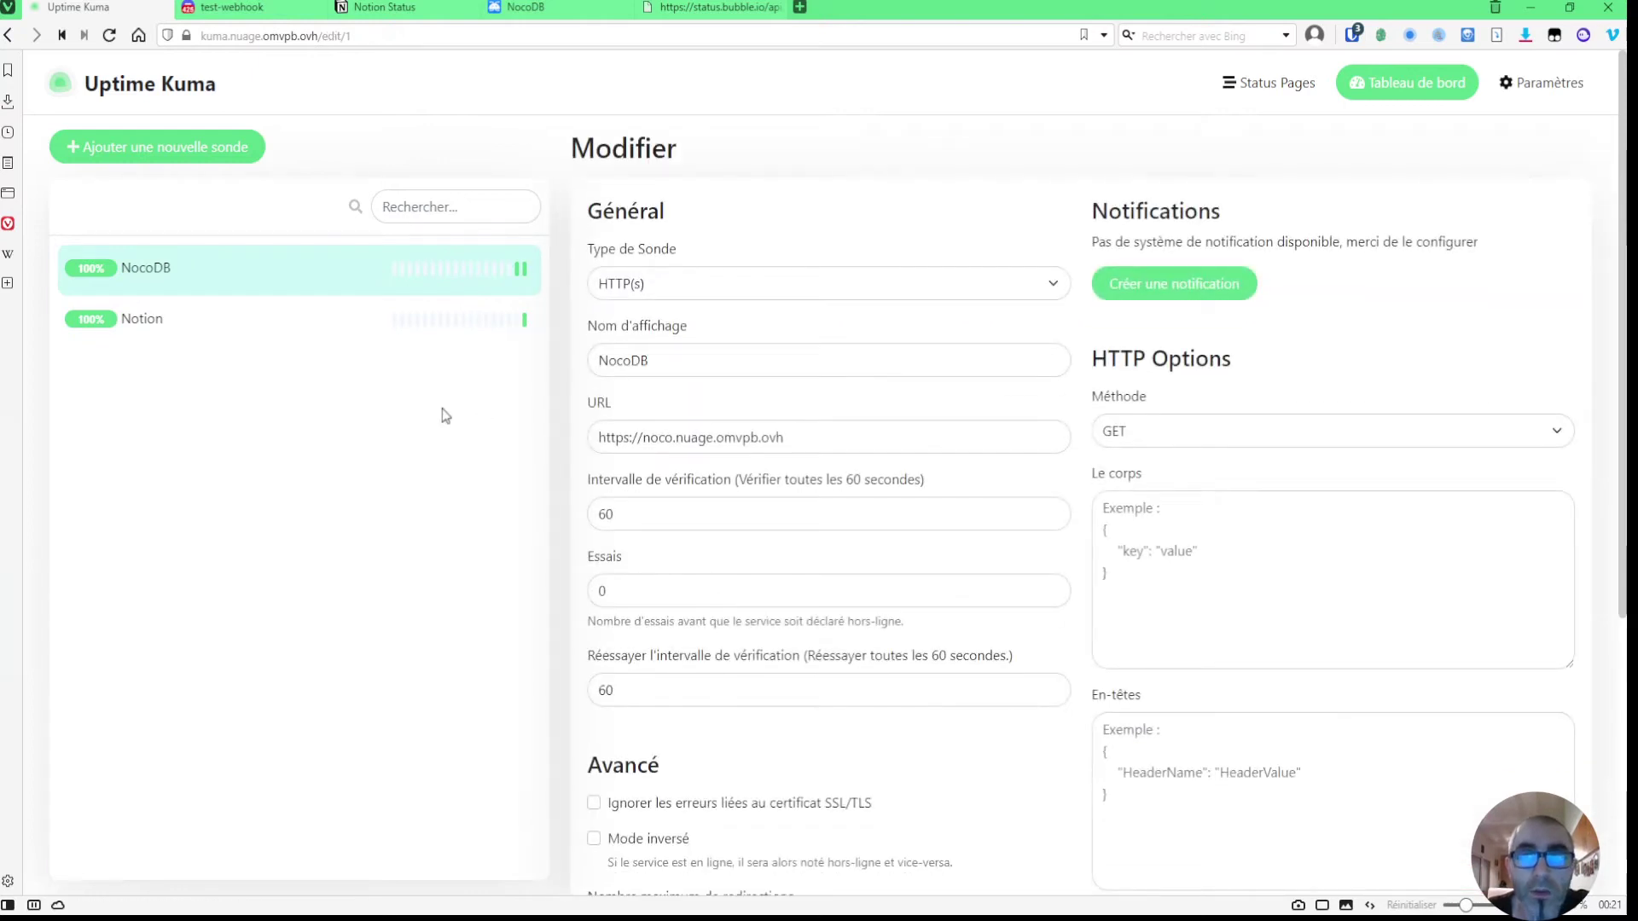
- Create a Discord notification named Kuma Status NocoDB, then go to Discord's test-webhook channel
{"action": "left_click", "coordinate": [1185, 281]}
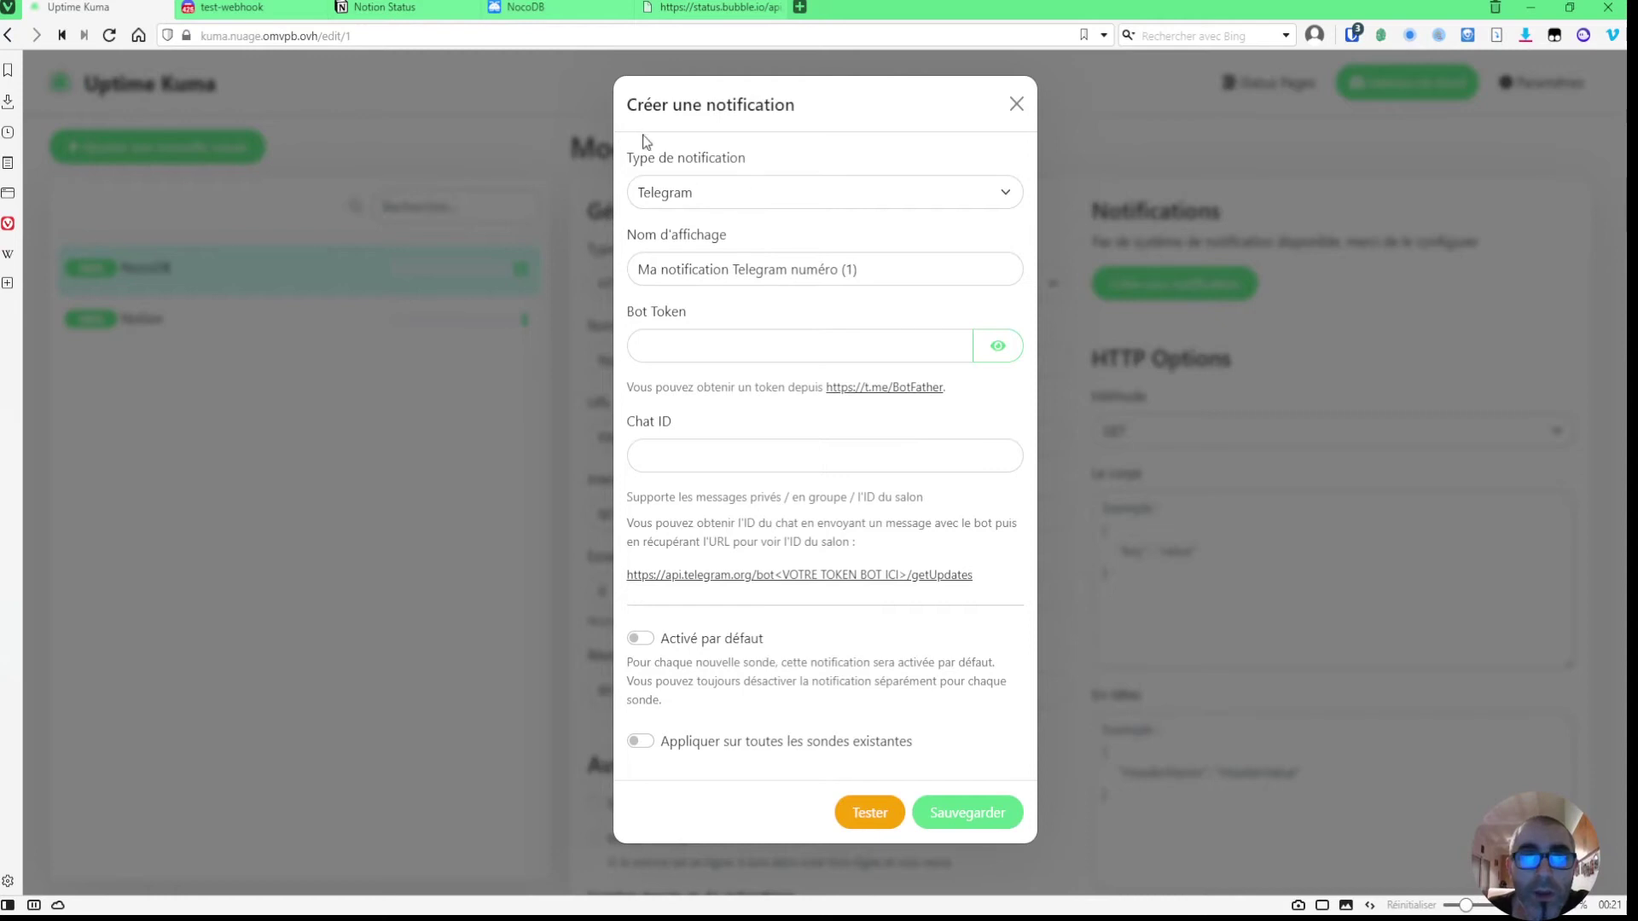
{"action": "left_click", "coordinate": [749, 193]}
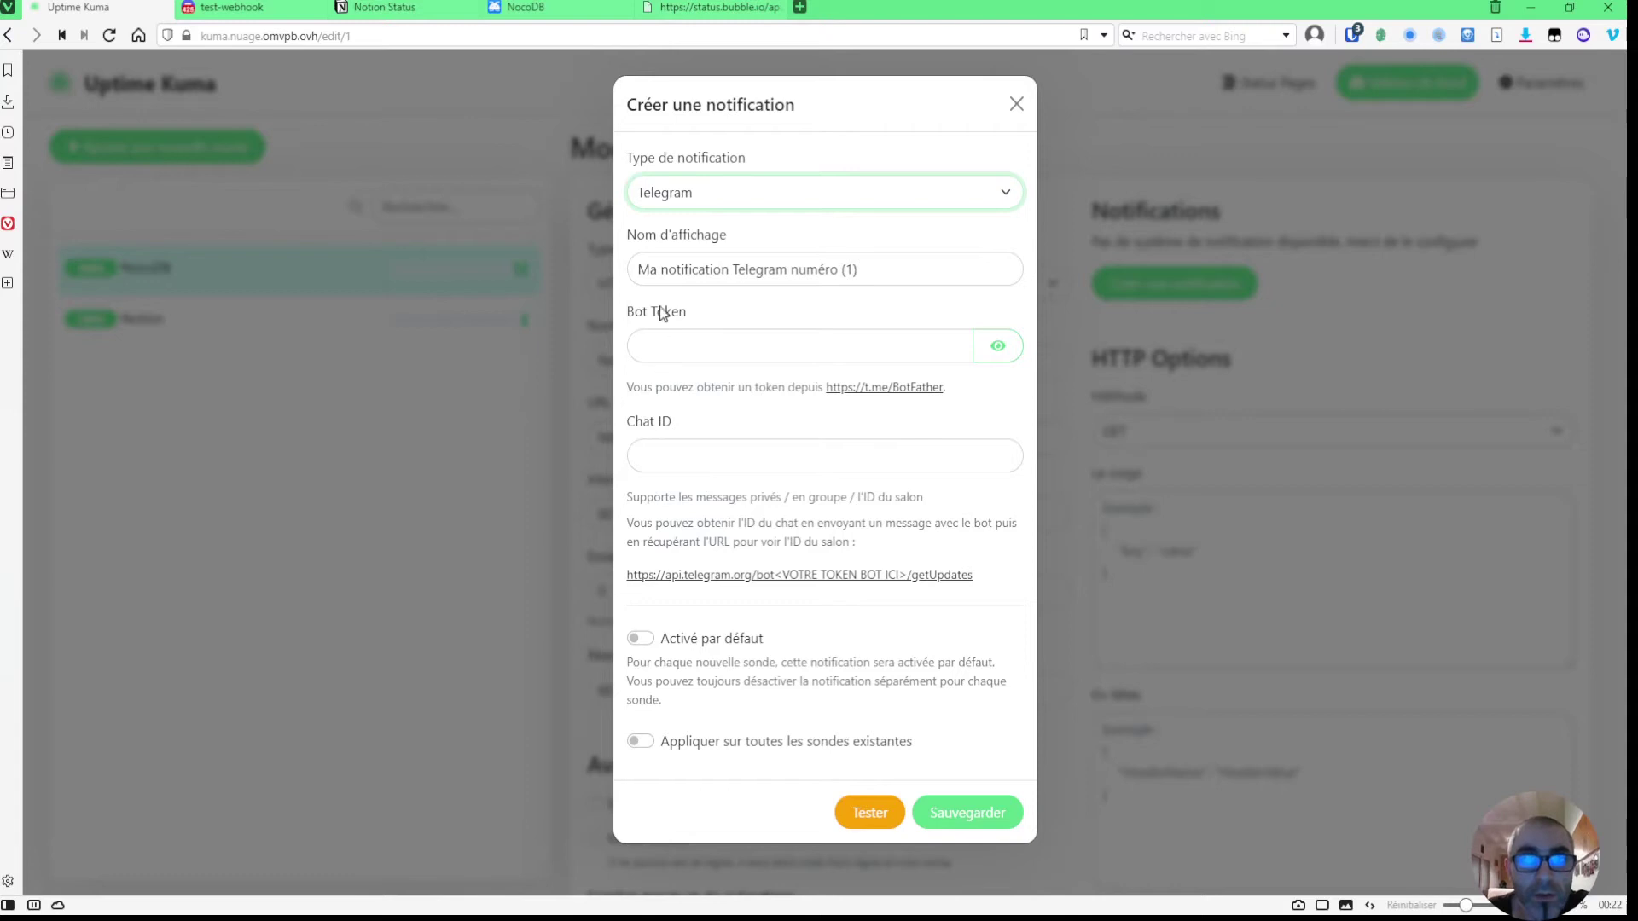
{"action": "key", "text": "d"}
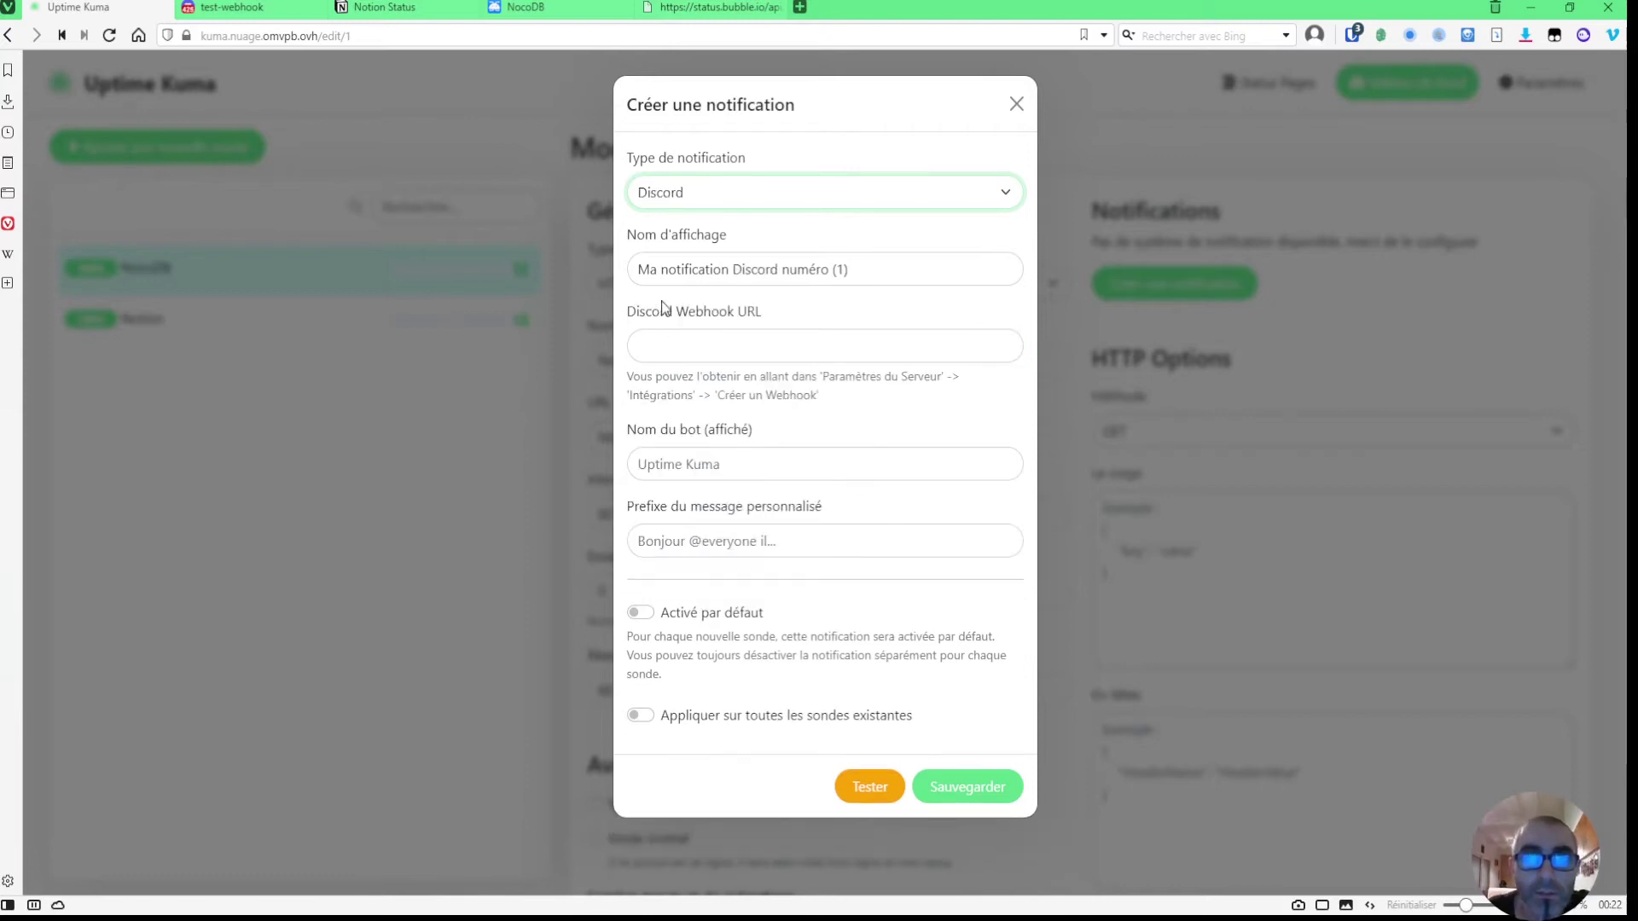
{"action": "left_click_drag", "start_coordinate": [918, 264], "coordinate": [636, 265]}
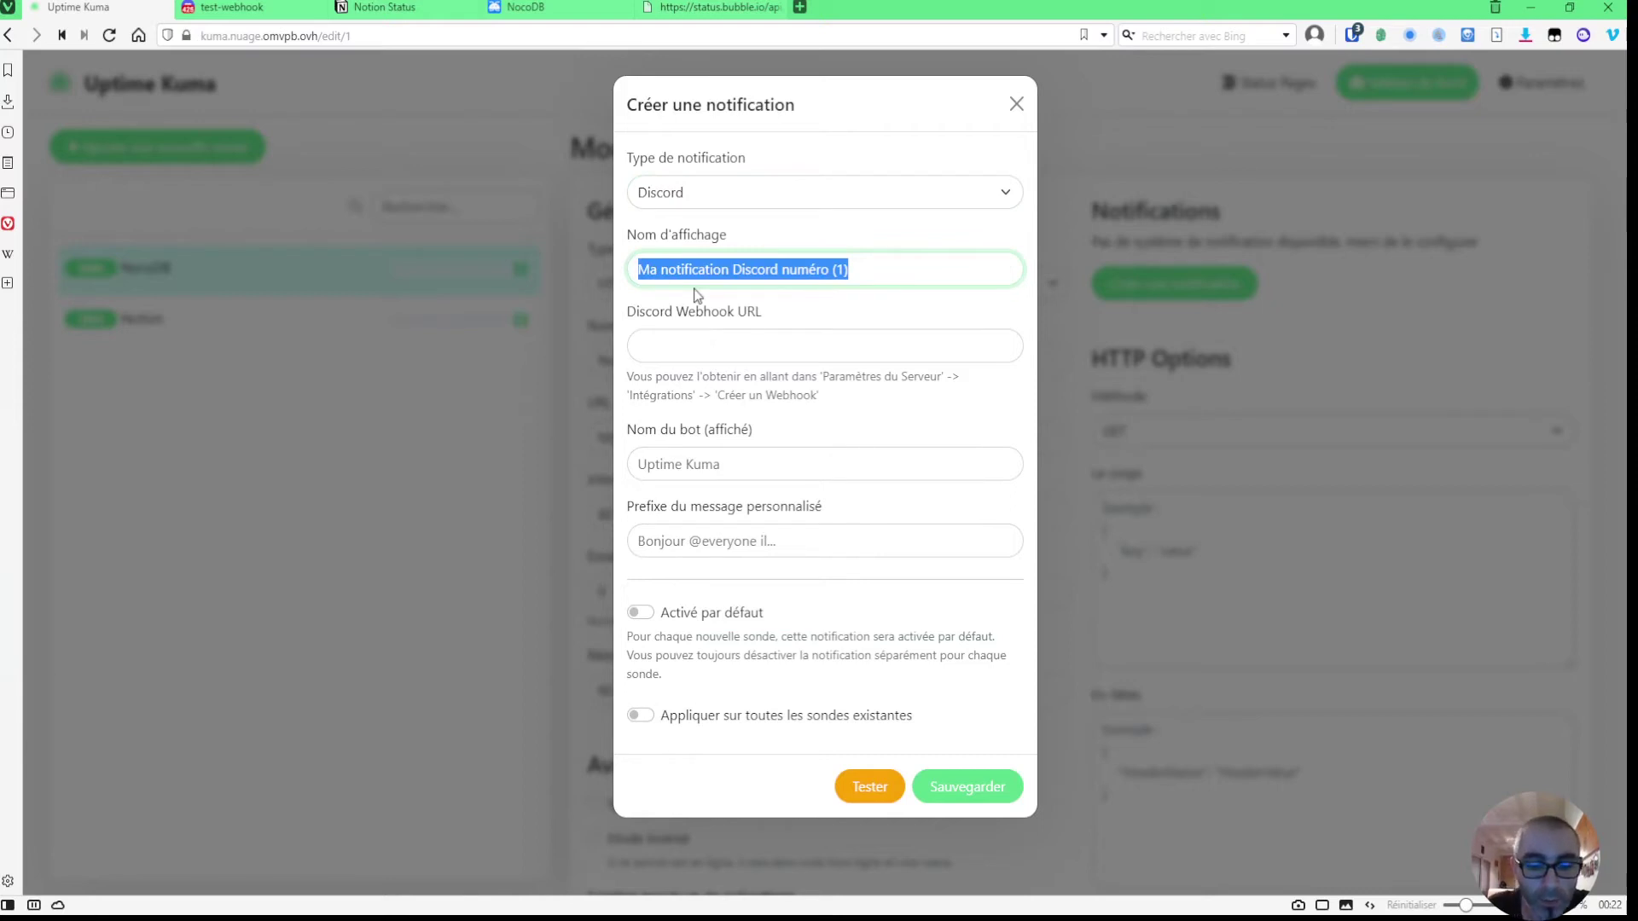
{"action": "type", "text": "Kuma Status NocoDB"}
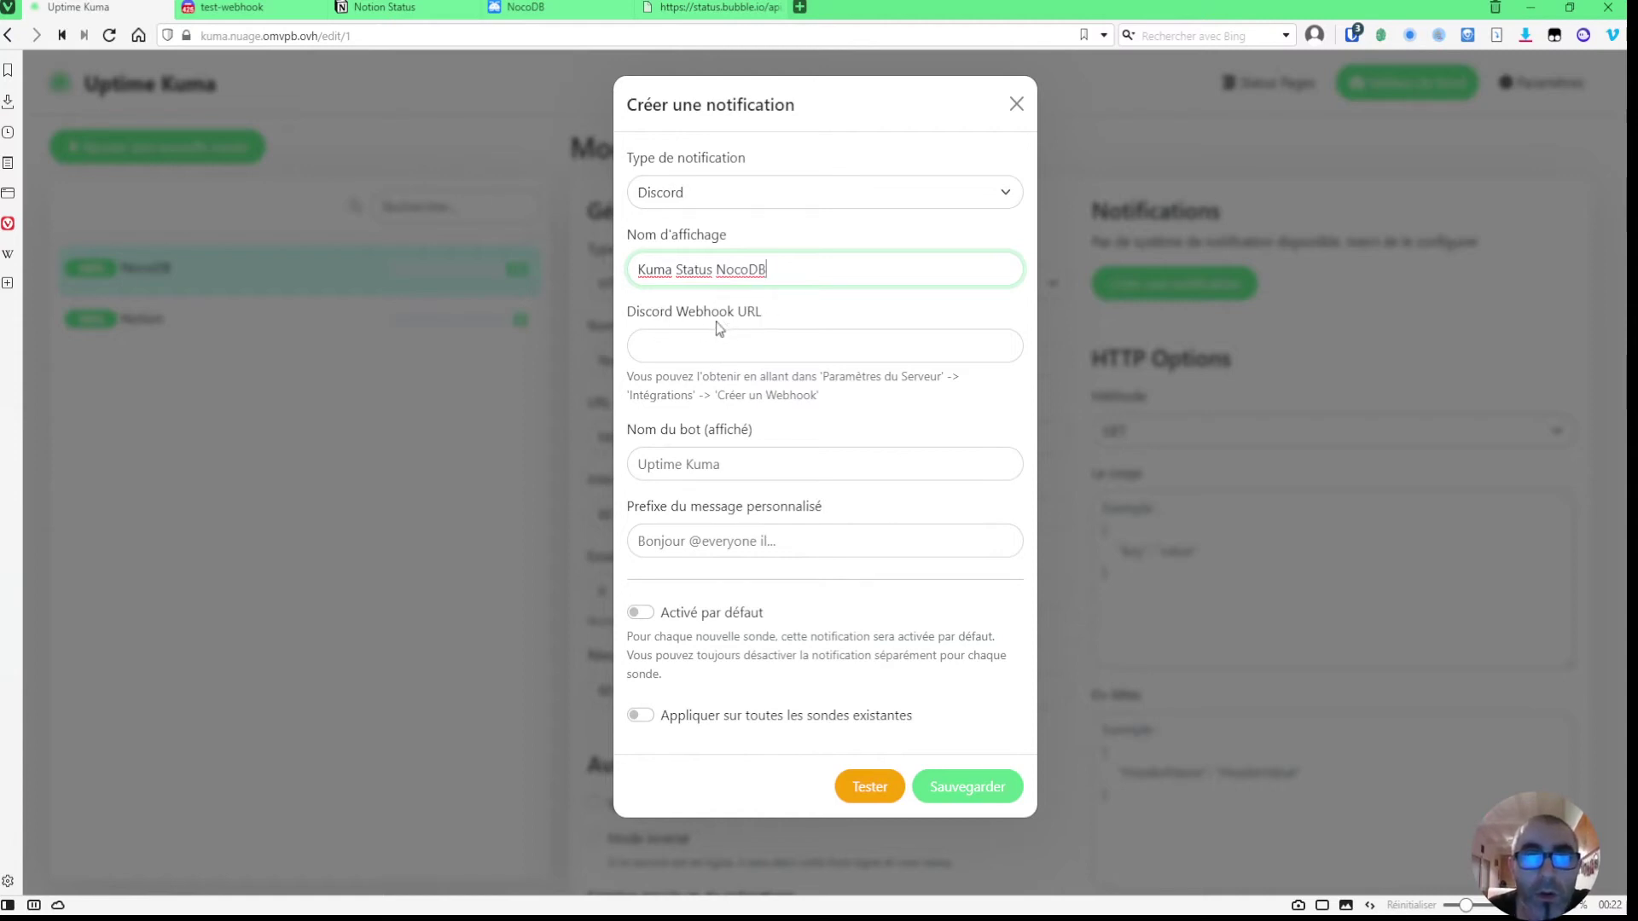
{"action": "left_click", "coordinate": [232, 9]}
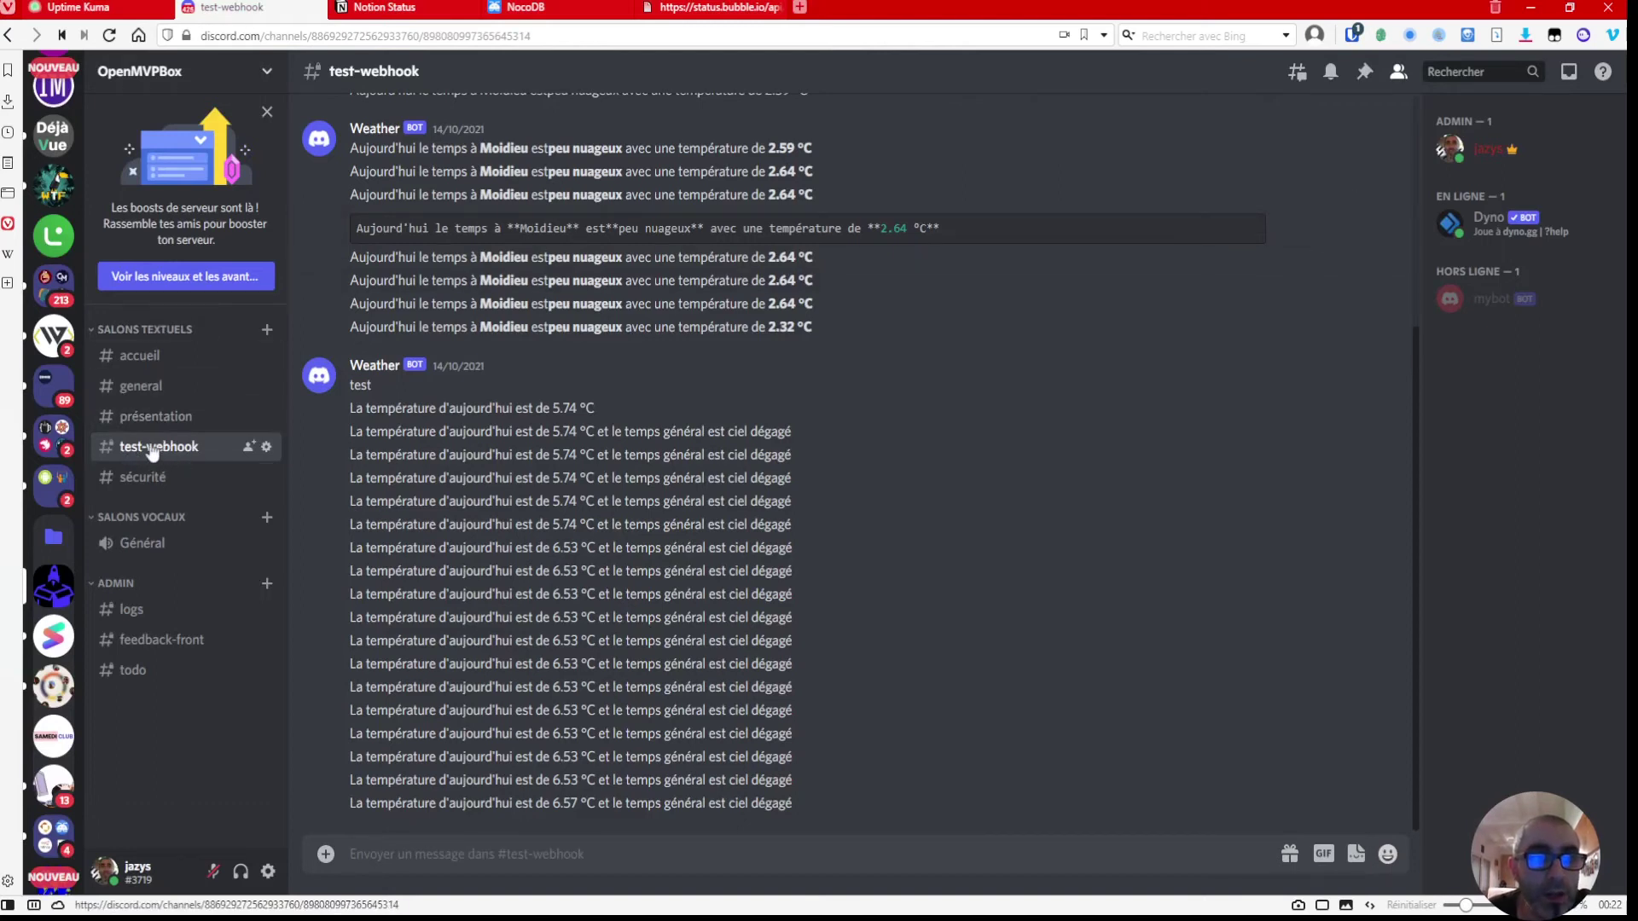
- Copy the Kuma webhook URL from the test-webhook channel's integrations and return to Uptime Kuma
{"action": "left_click", "coordinate": [267, 447]}
{"action": "left_click", "coordinate": [439, 239]}
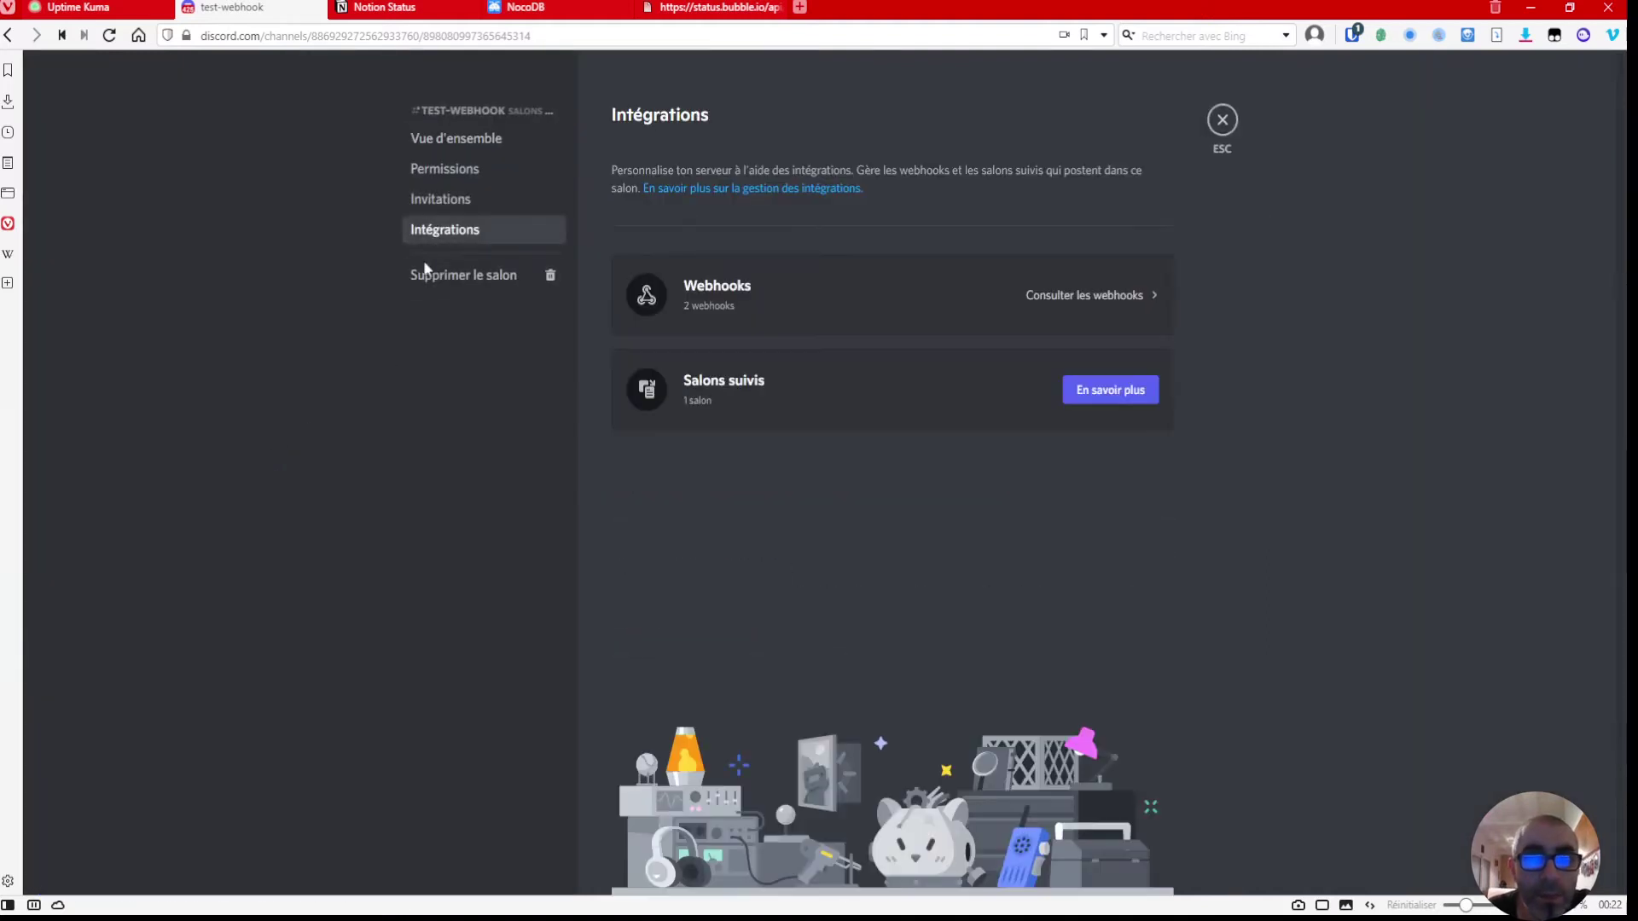
{"action": "left_click", "coordinate": [771, 305]}
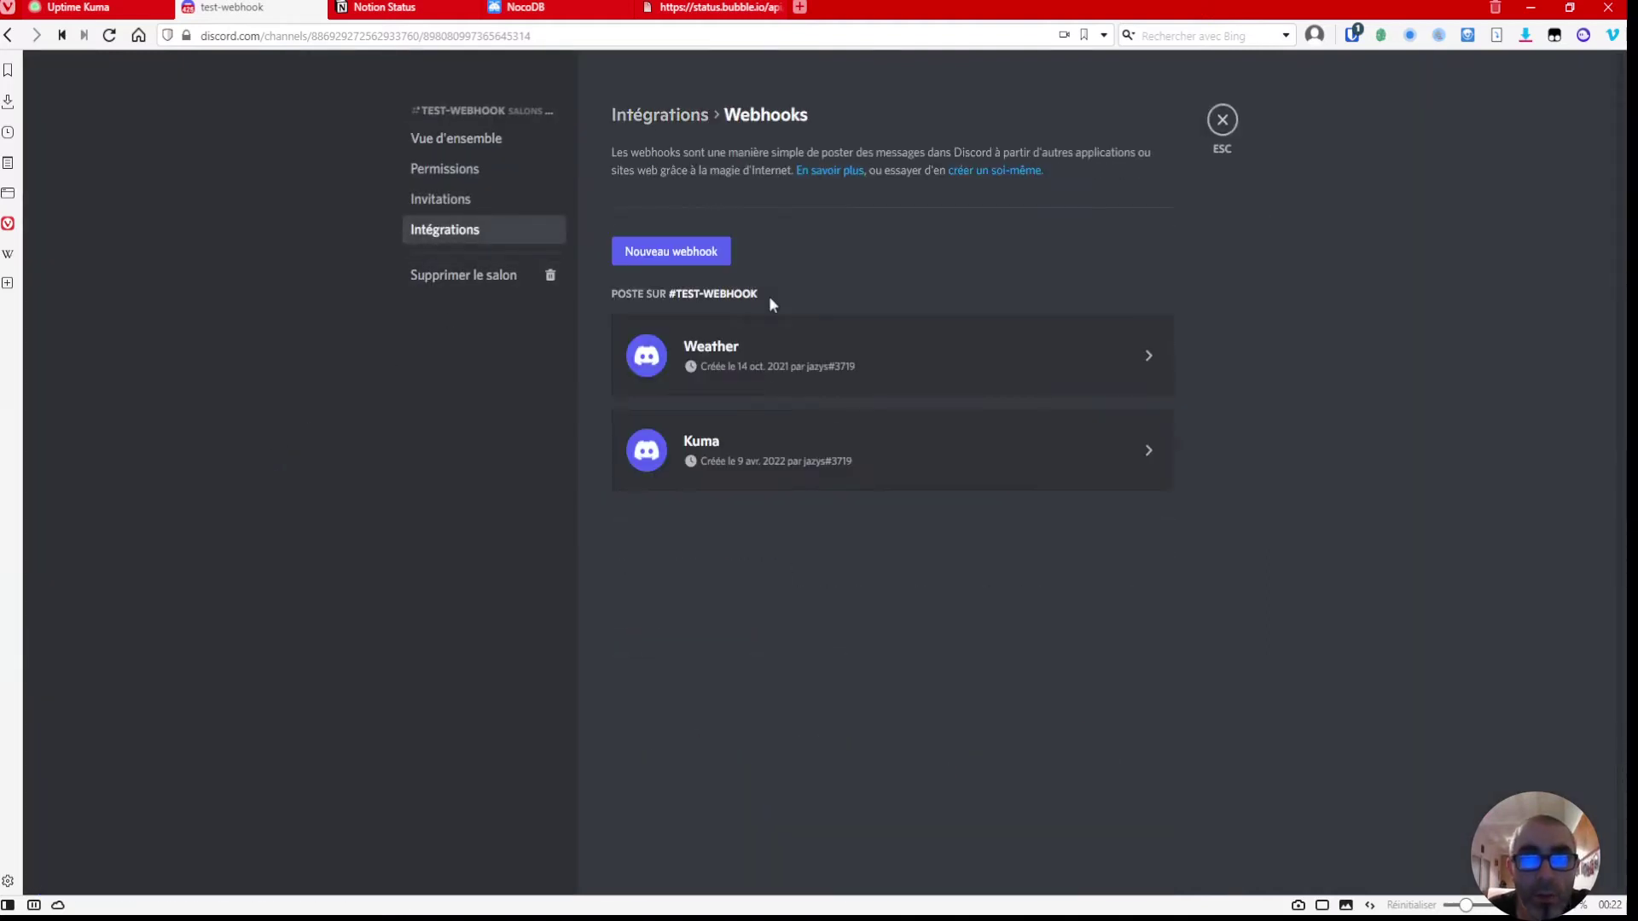
{"action": "left_click", "coordinate": [724, 453]}
{"action": "left_click", "coordinate": [819, 633]}
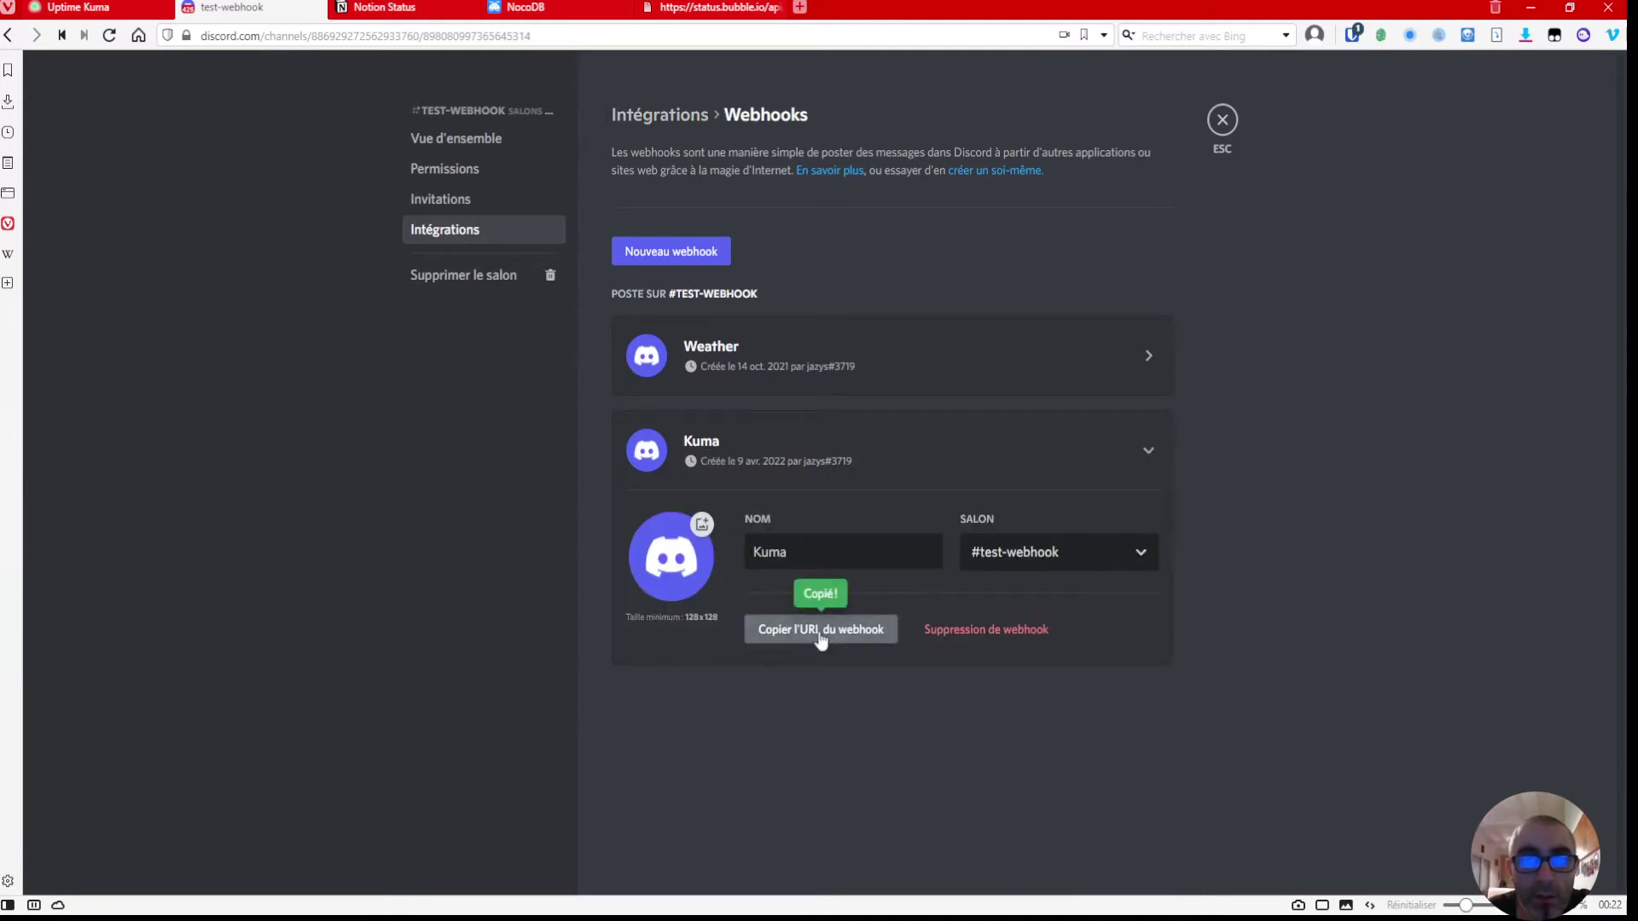
{"action": "left_click", "coordinate": [118, 16]}
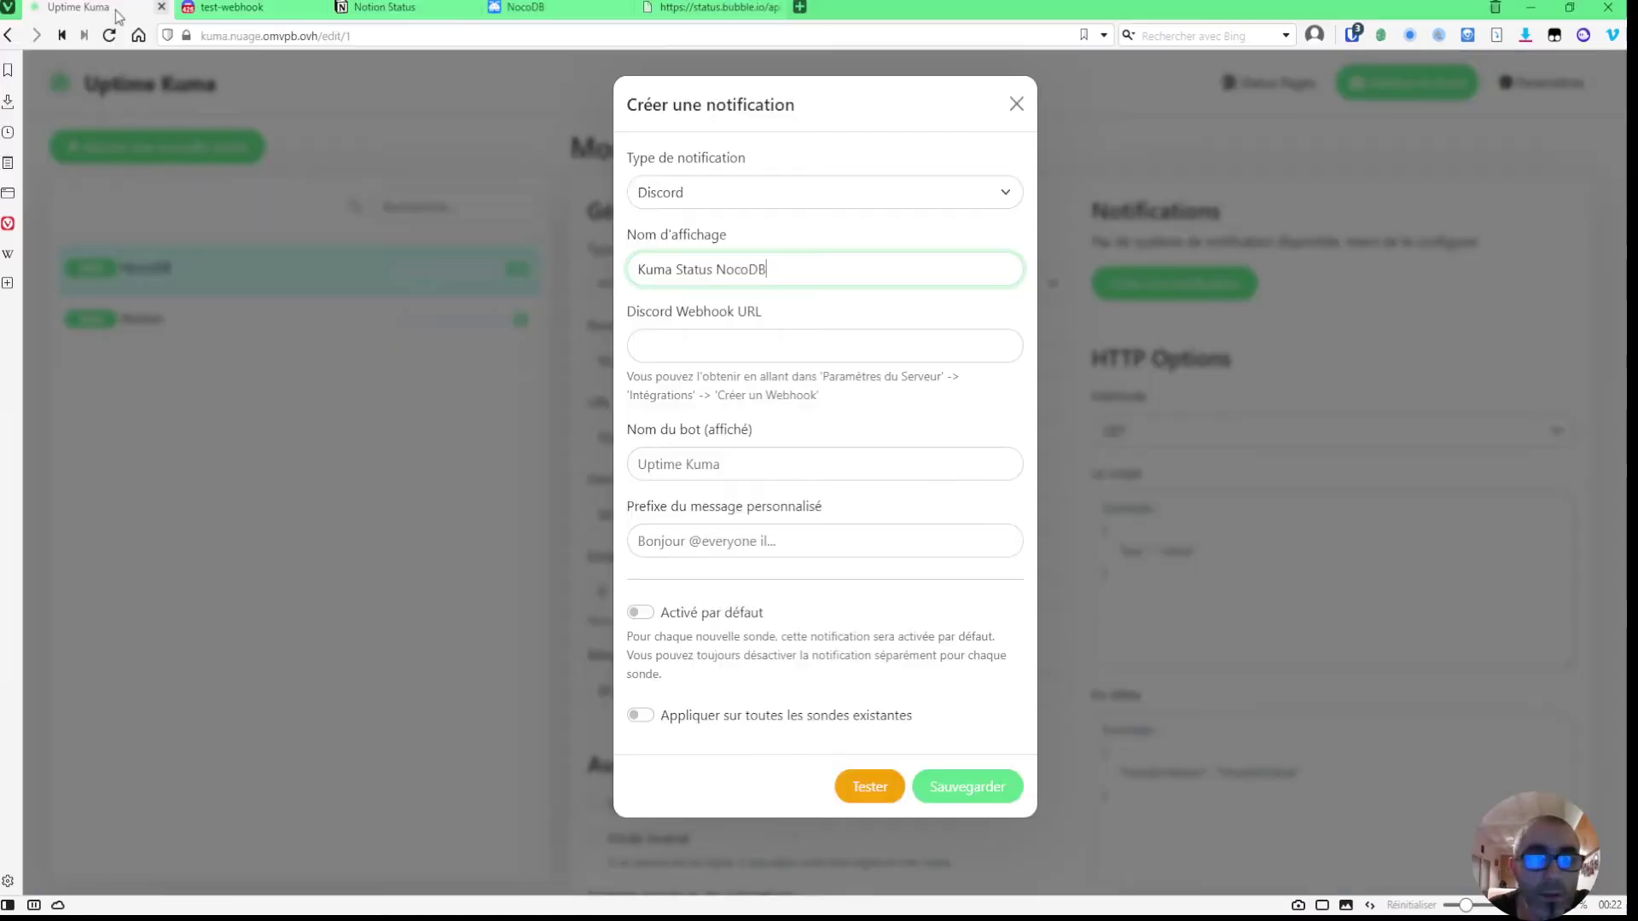
- Paste the Discord webhook URL and set both the bot name and the message prefix to test
{"action": "left_click", "coordinate": [777, 349]}
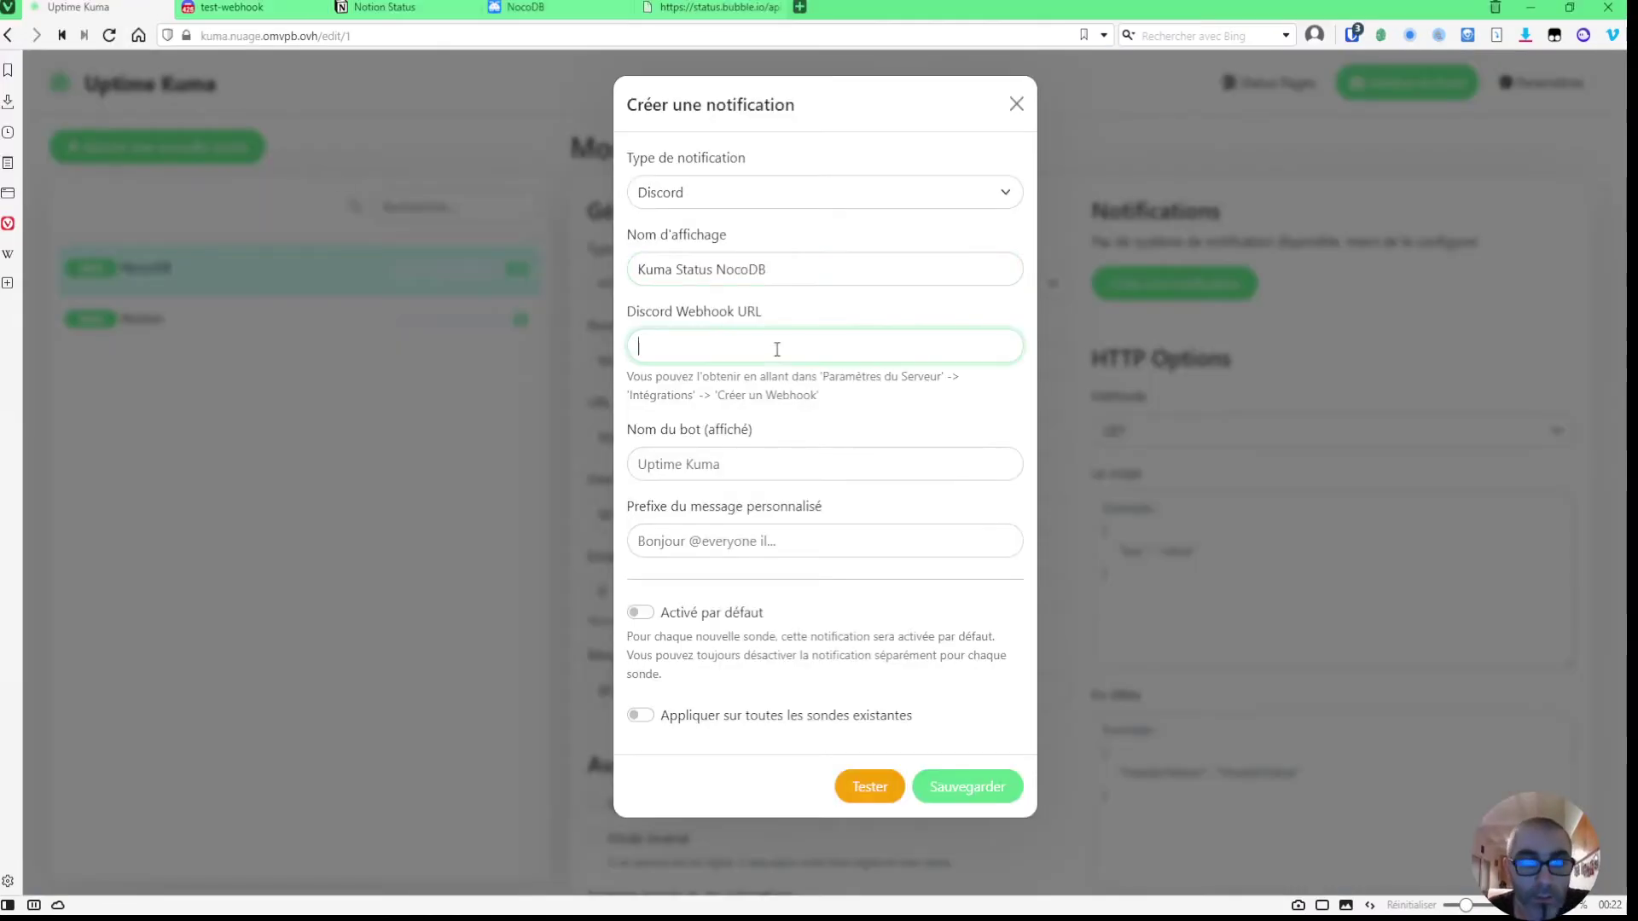
{"action": "key", "text": "ctrl+v"}
{"action": "left_click", "coordinate": [738, 464]}
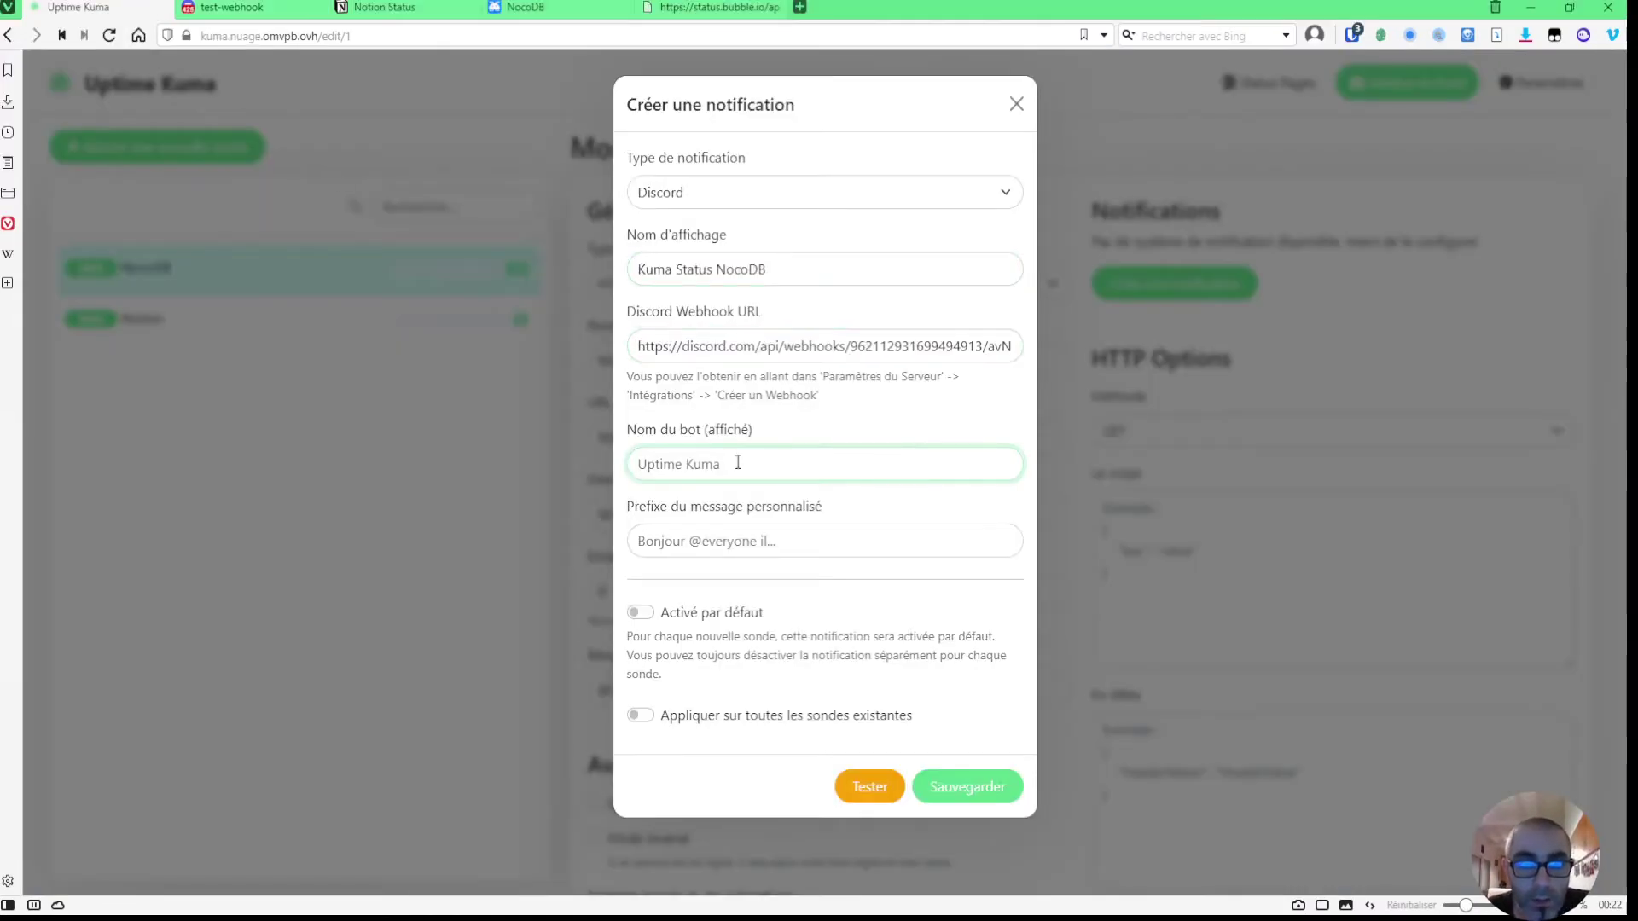
{"action": "left_click", "coordinate": [712, 509]}
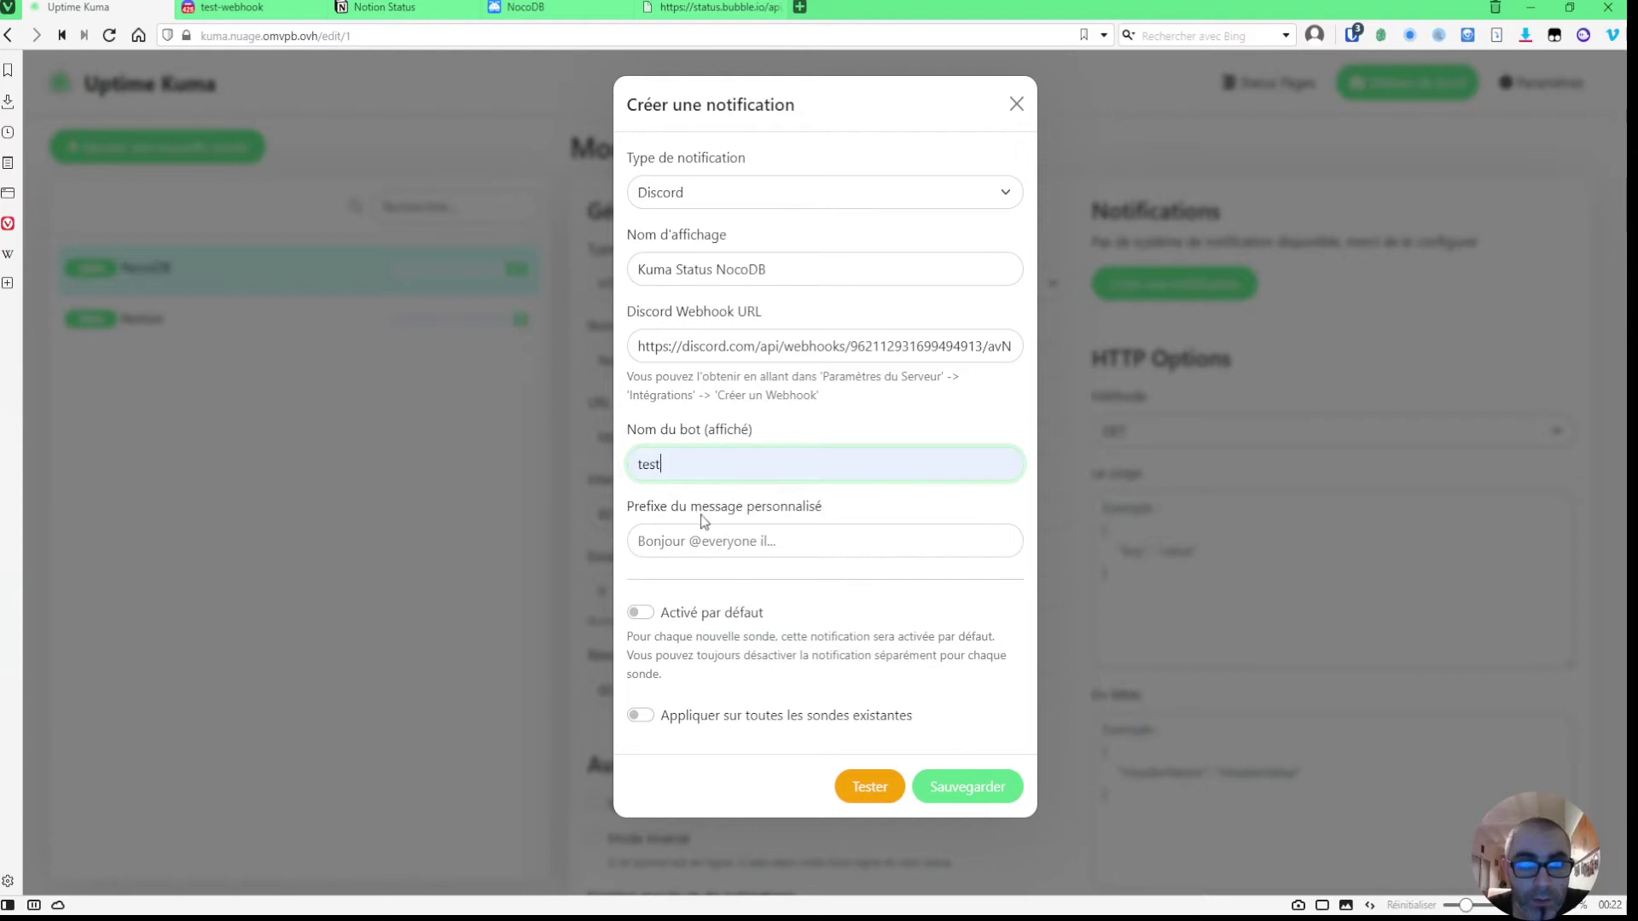
{"action": "left_click", "coordinate": [718, 540]}
{"action": "left_click", "coordinate": [687, 587]}
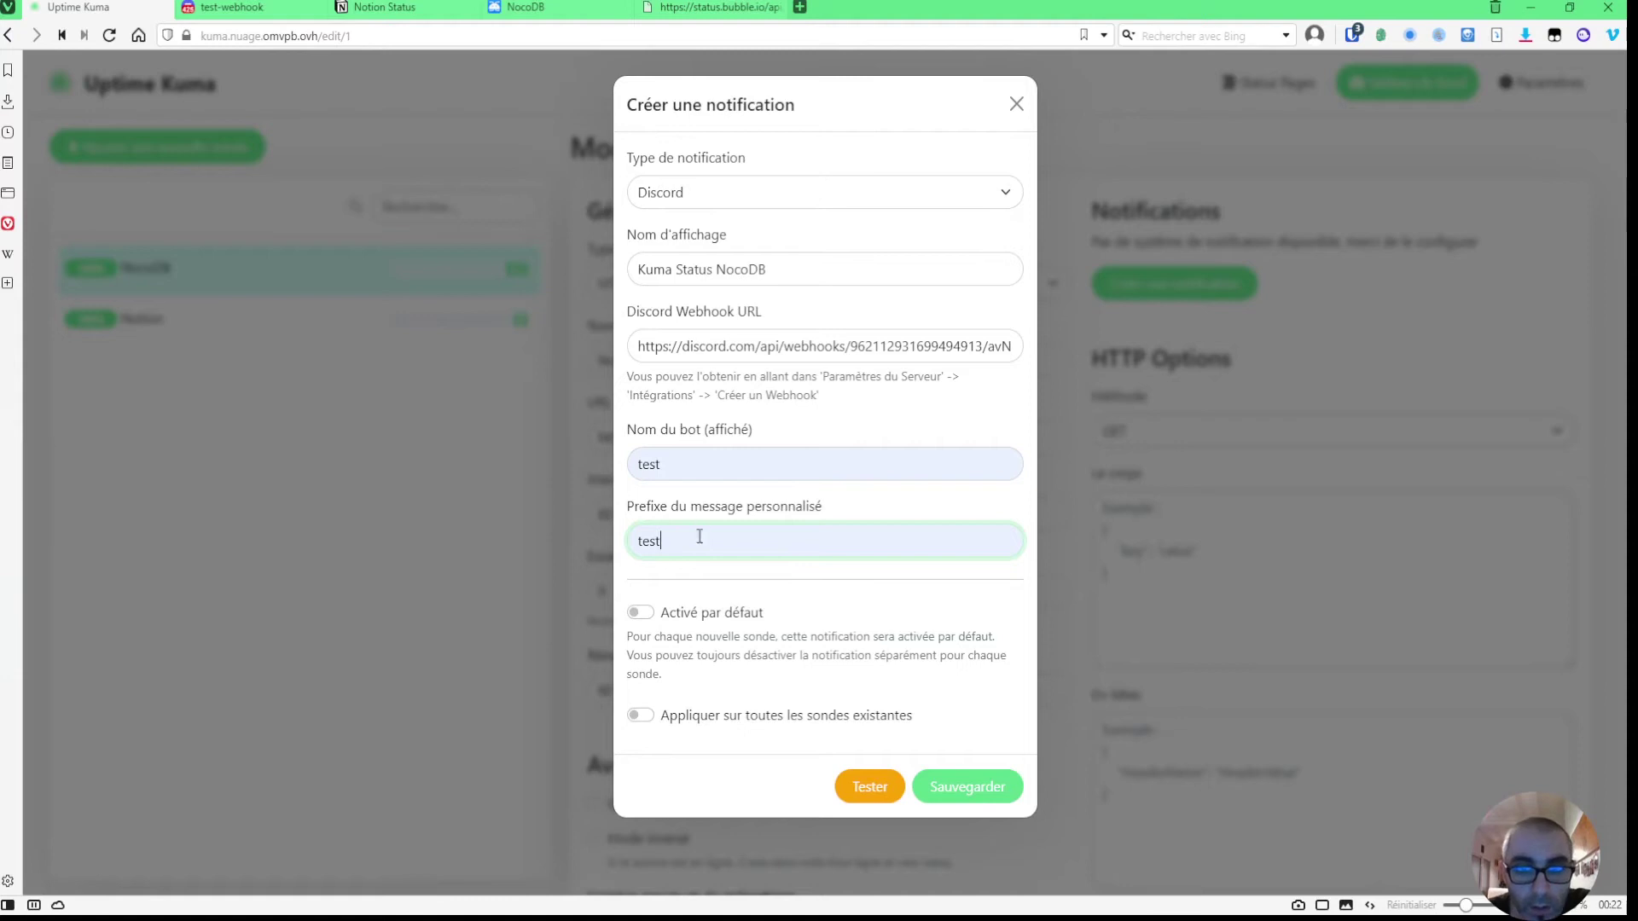
- Send a test alert and confirm it appears in Discord's test-webhook channel
{"action": "left_click", "coordinate": [869, 787]}
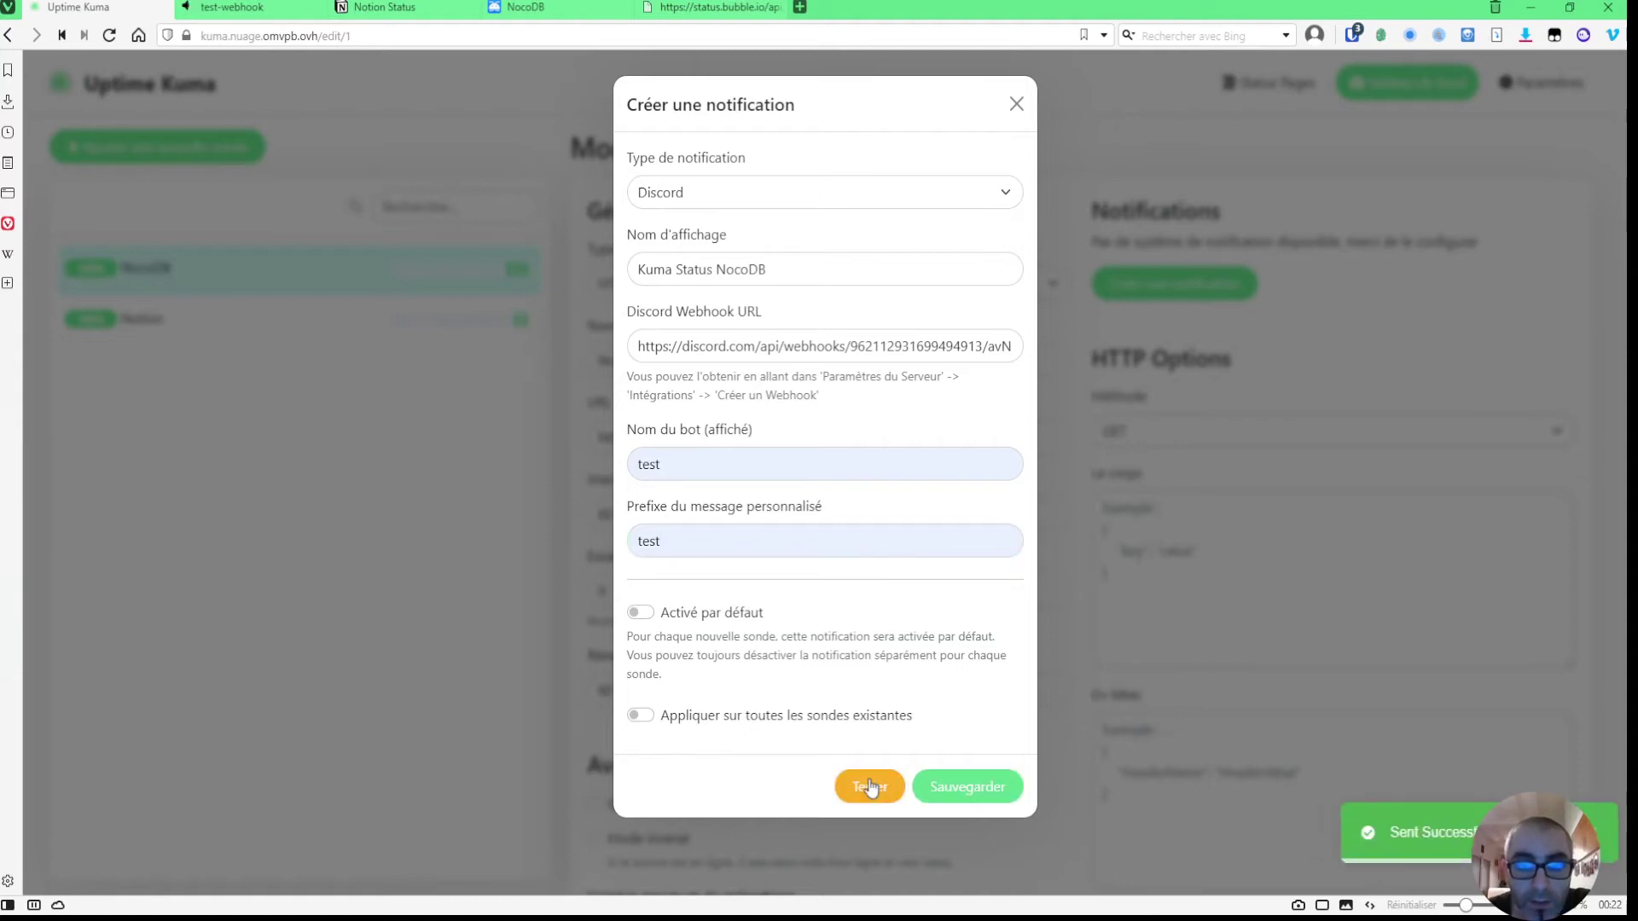
{"action": "left_click", "coordinate": [230, 7]}
{"action": "left_click", "coordinate": [1212, 126]}
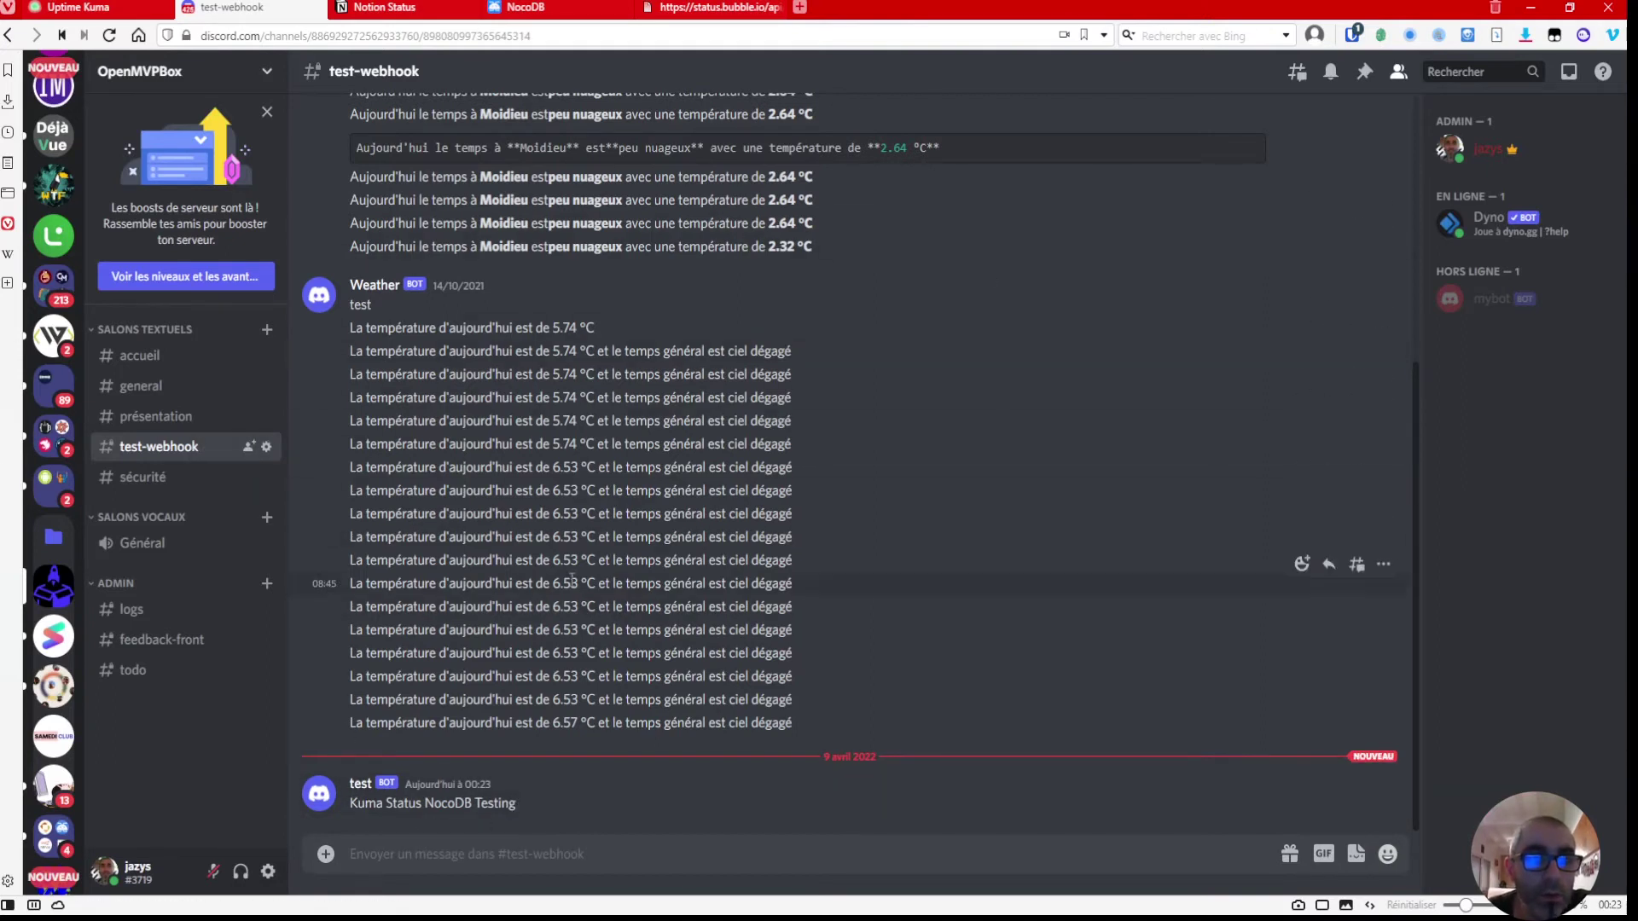
{"action": "left_click", "coordinate": [65, 10]}
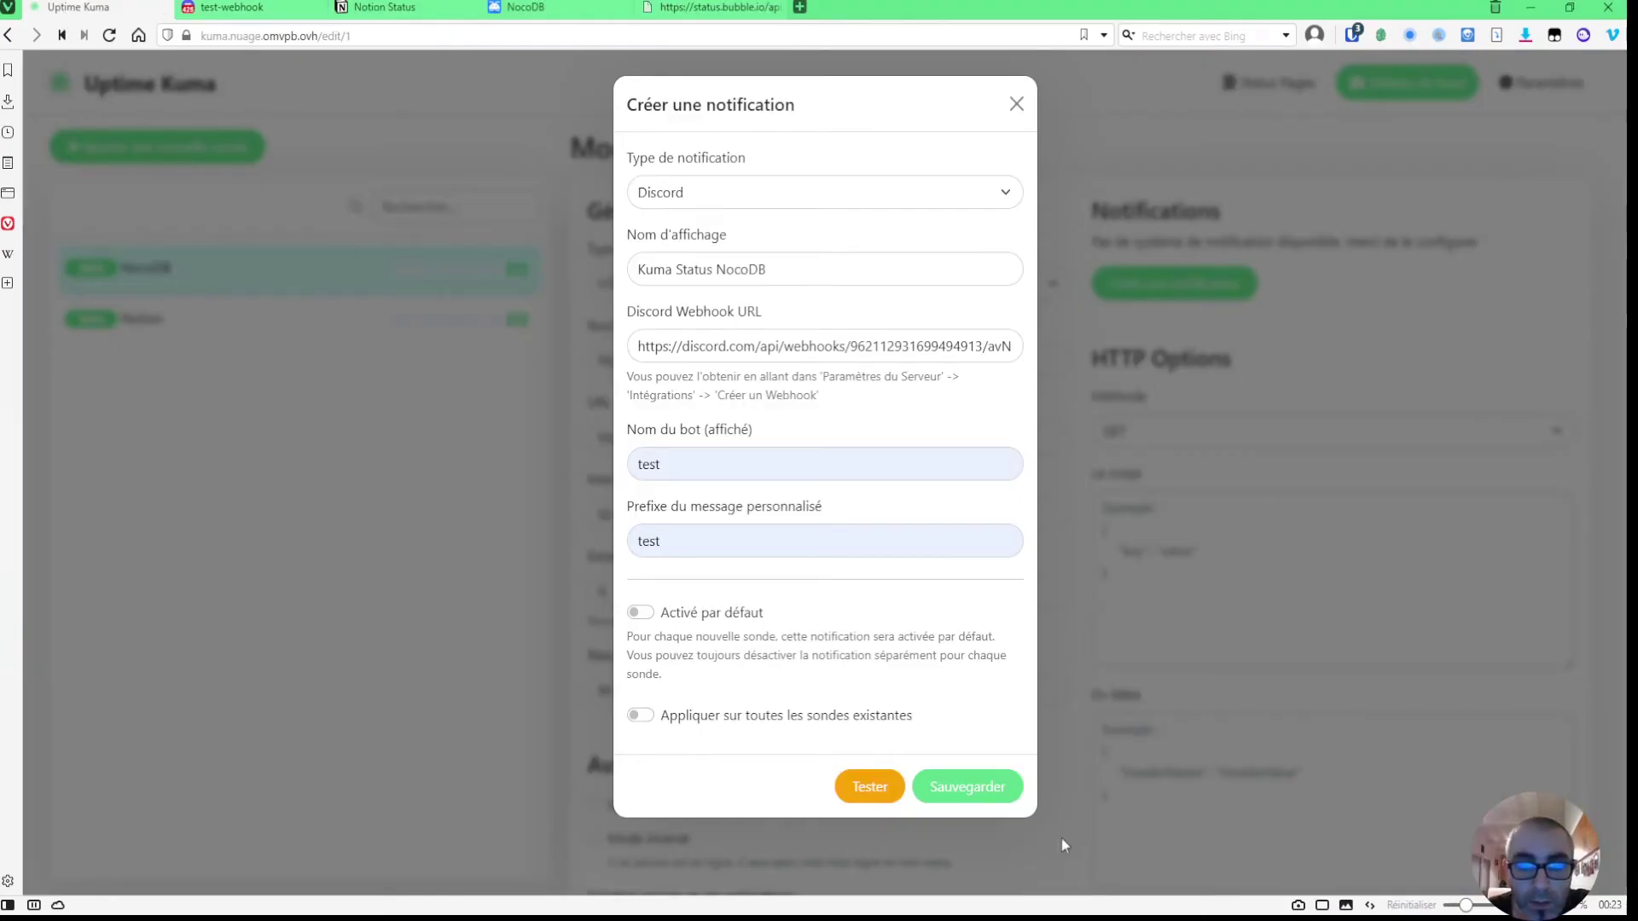
{"action": "left_click", "coordinate": [964, 783]}
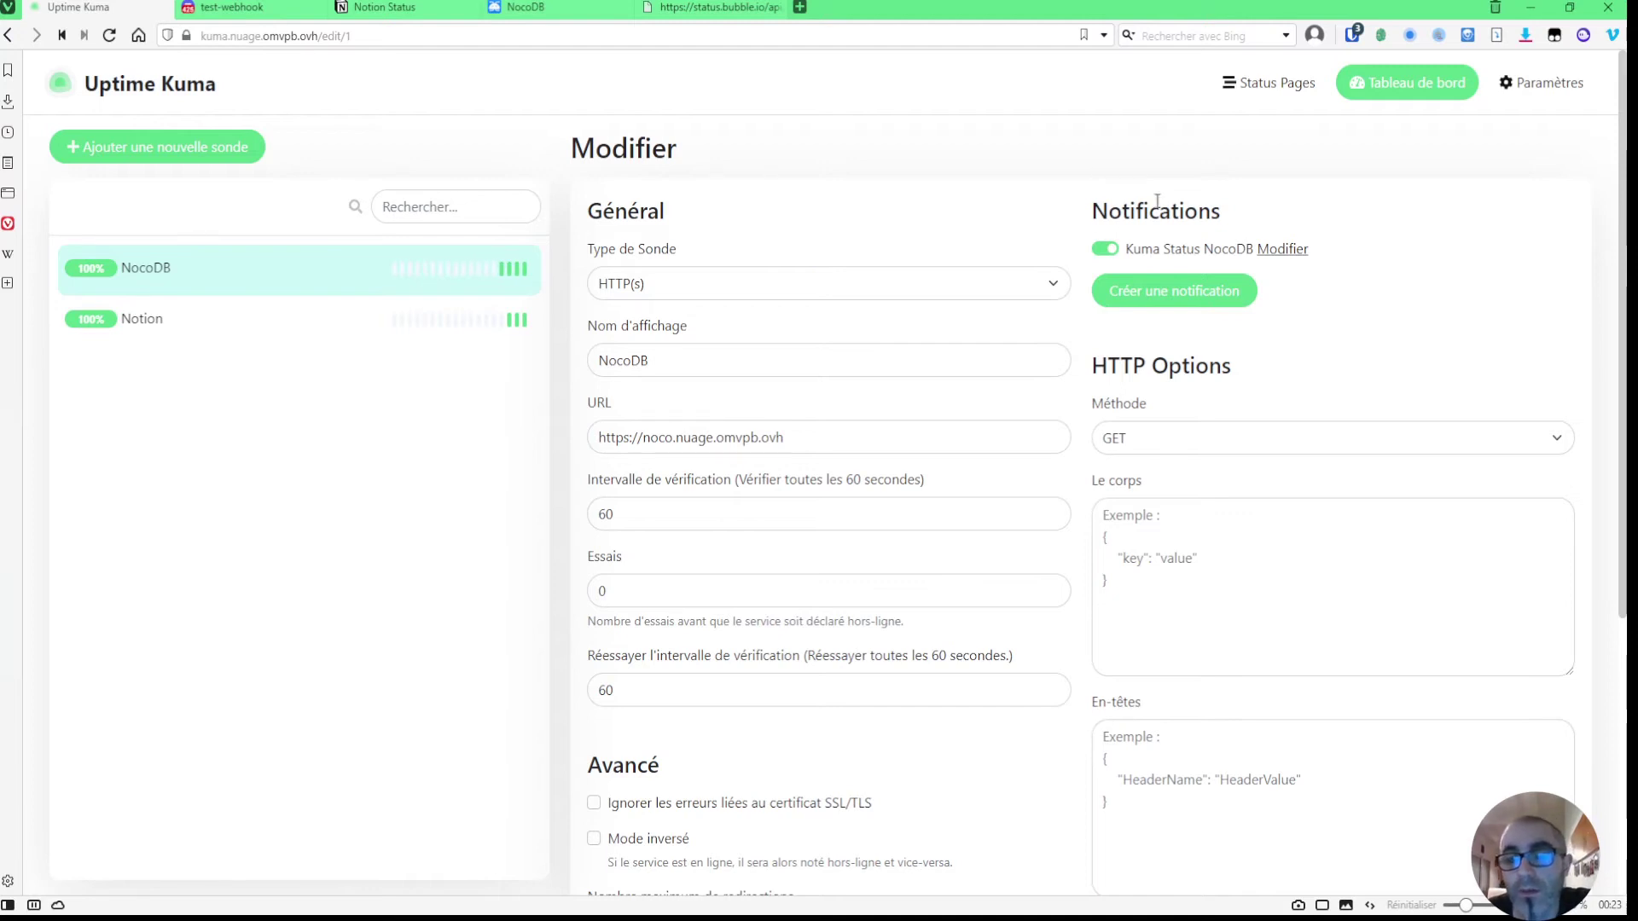
- Enable the Discord alert on the Notion monitor's edit form
{"action": "left_click", "coordinate": [153, 322]}
{"action": "left_click", "coordinate": [746, 232]}
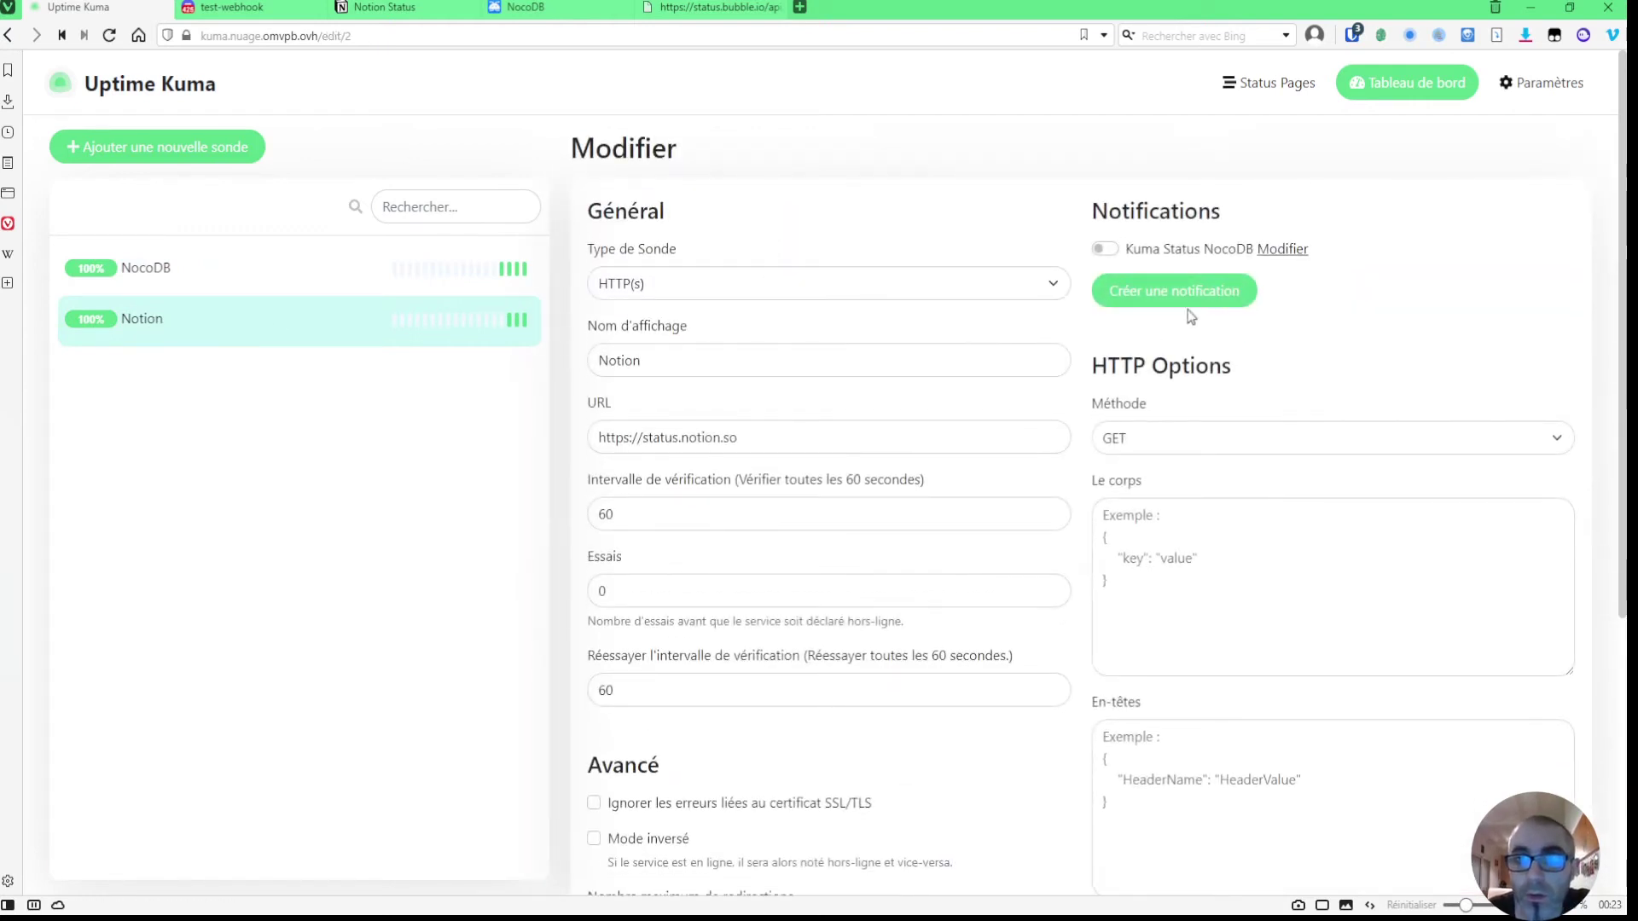
{"action": "left_click", "coordinate": [1109, 252]}
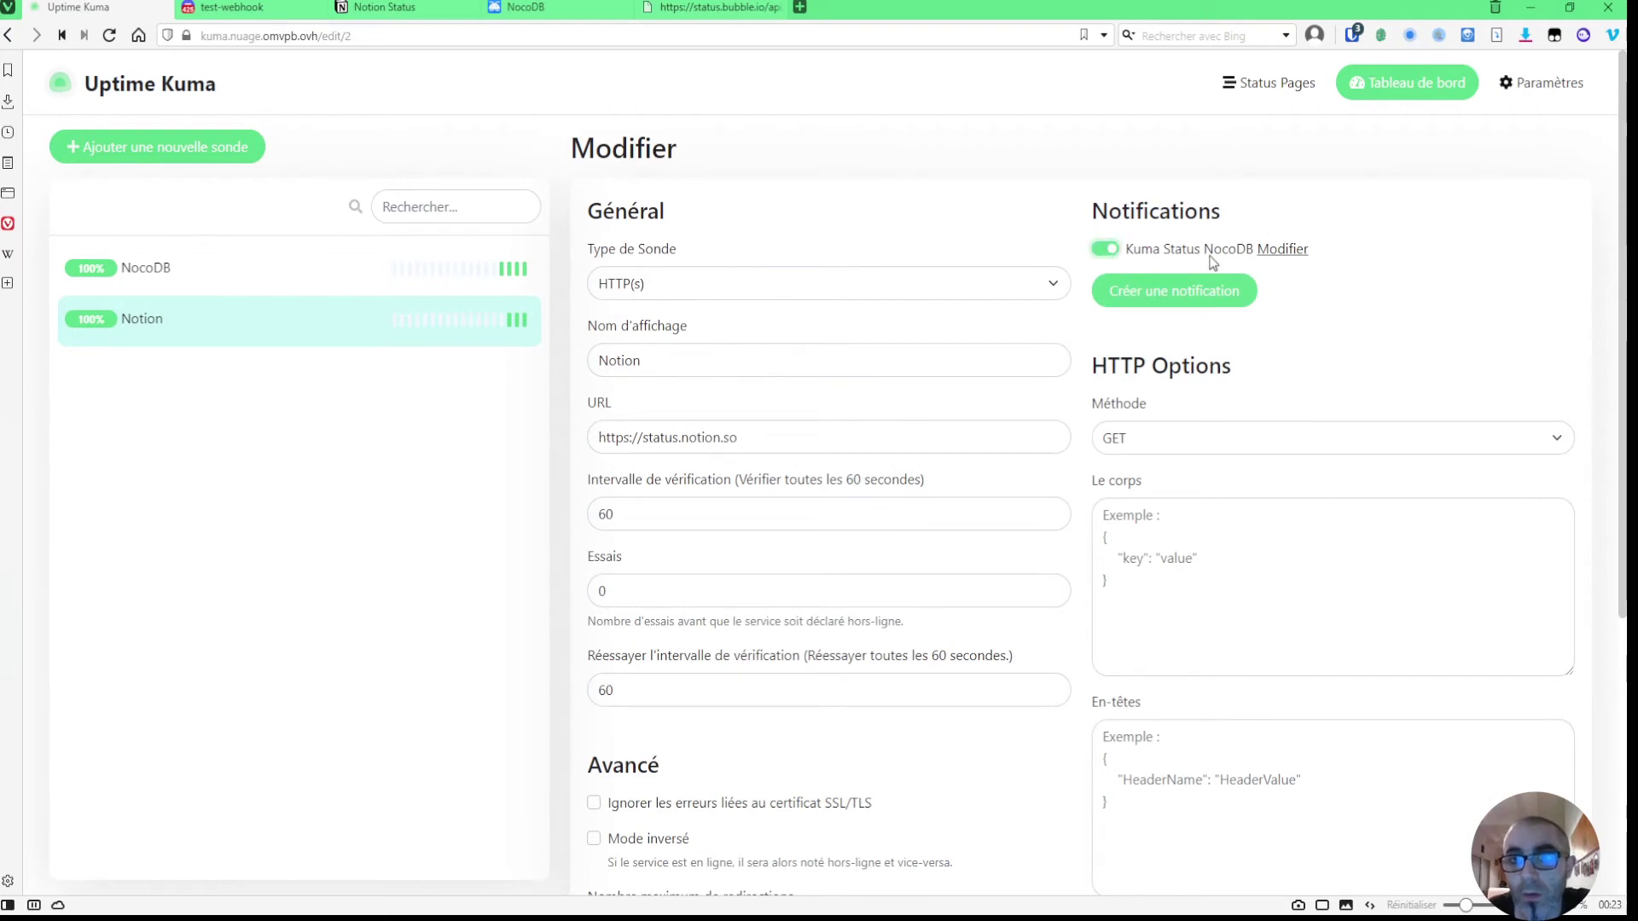
- Rename the Discord alert's display name to 'Kuma Status' and save it
{"action": "left_click", "coordinate": [1281, 252]}
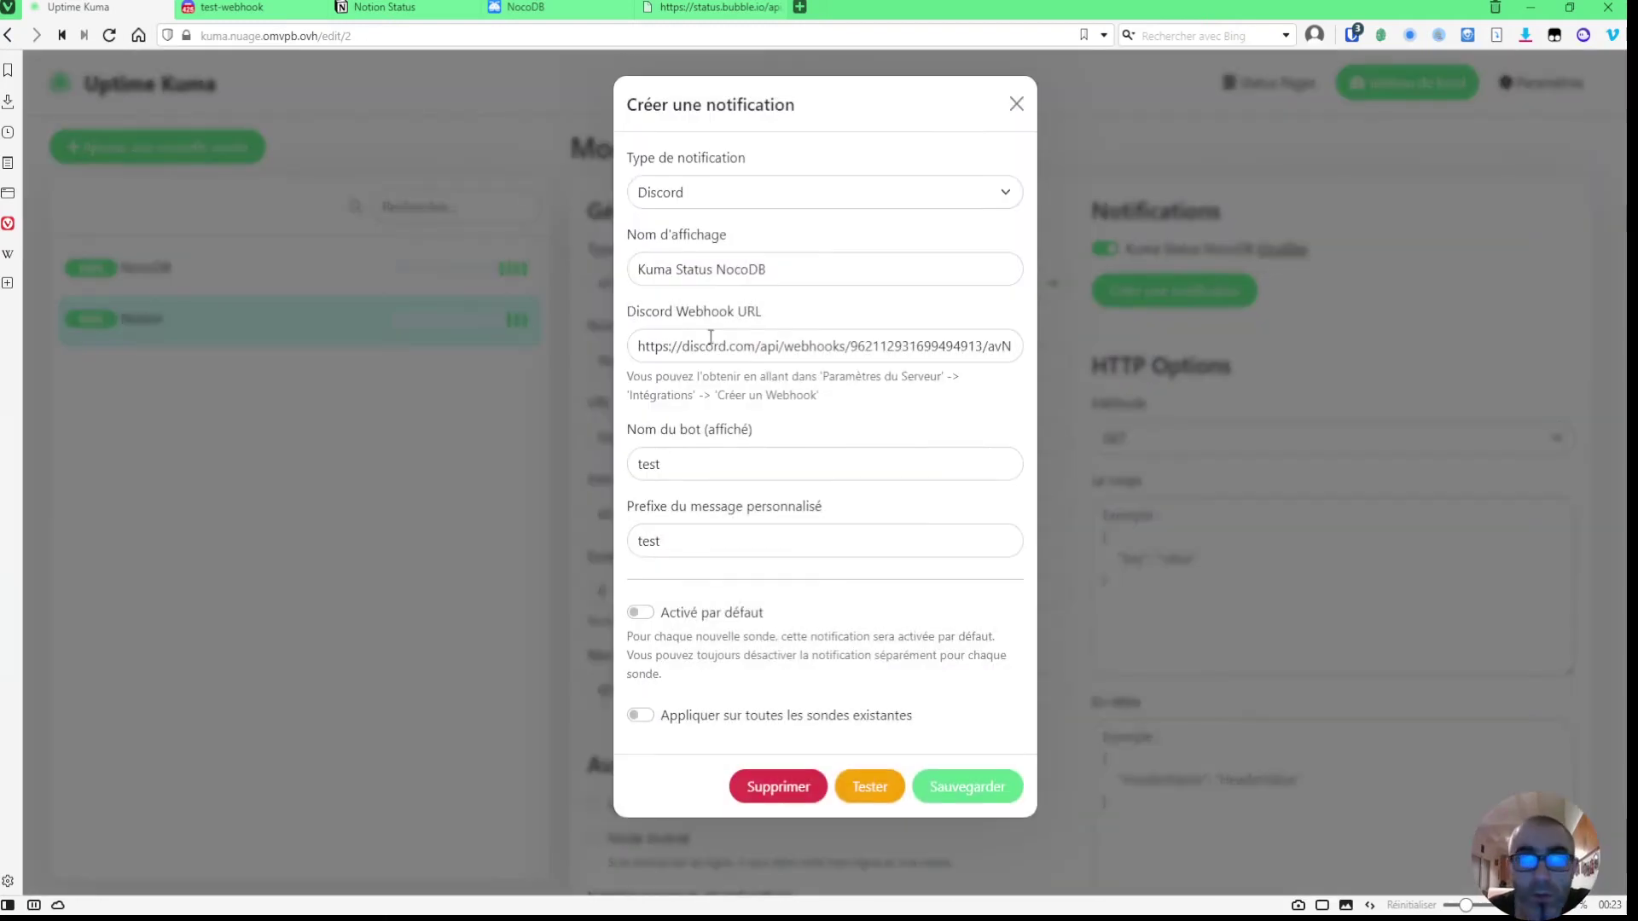
{"action": "left_click", "coordinate": [806, 271]}
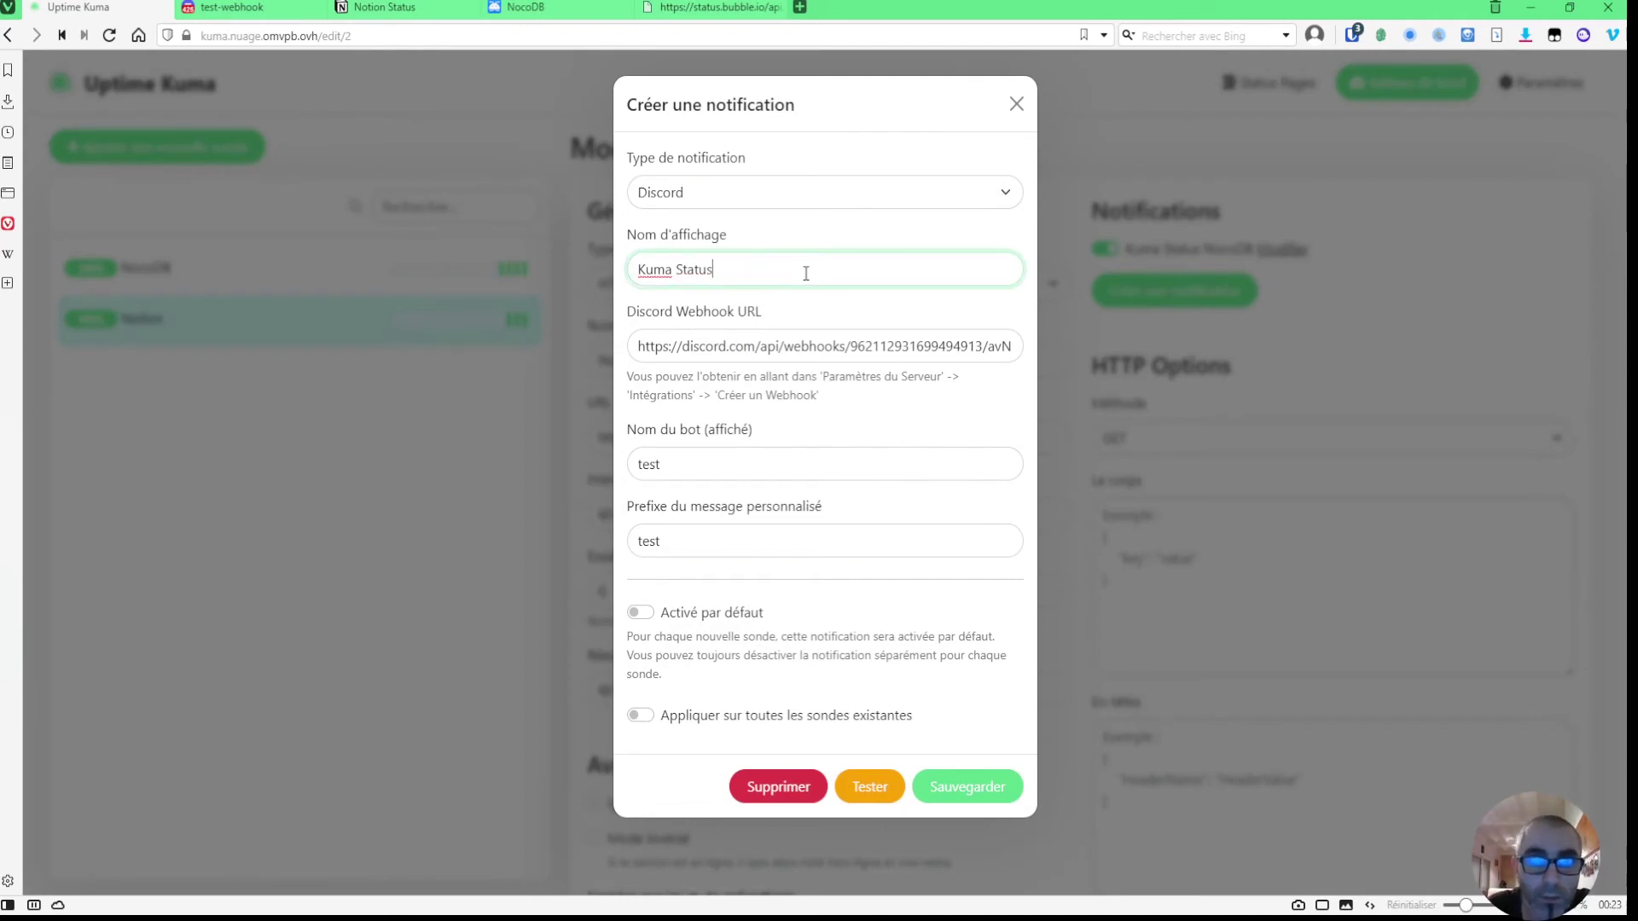
{"action": "left_click", "coordinate": [978, 795]}
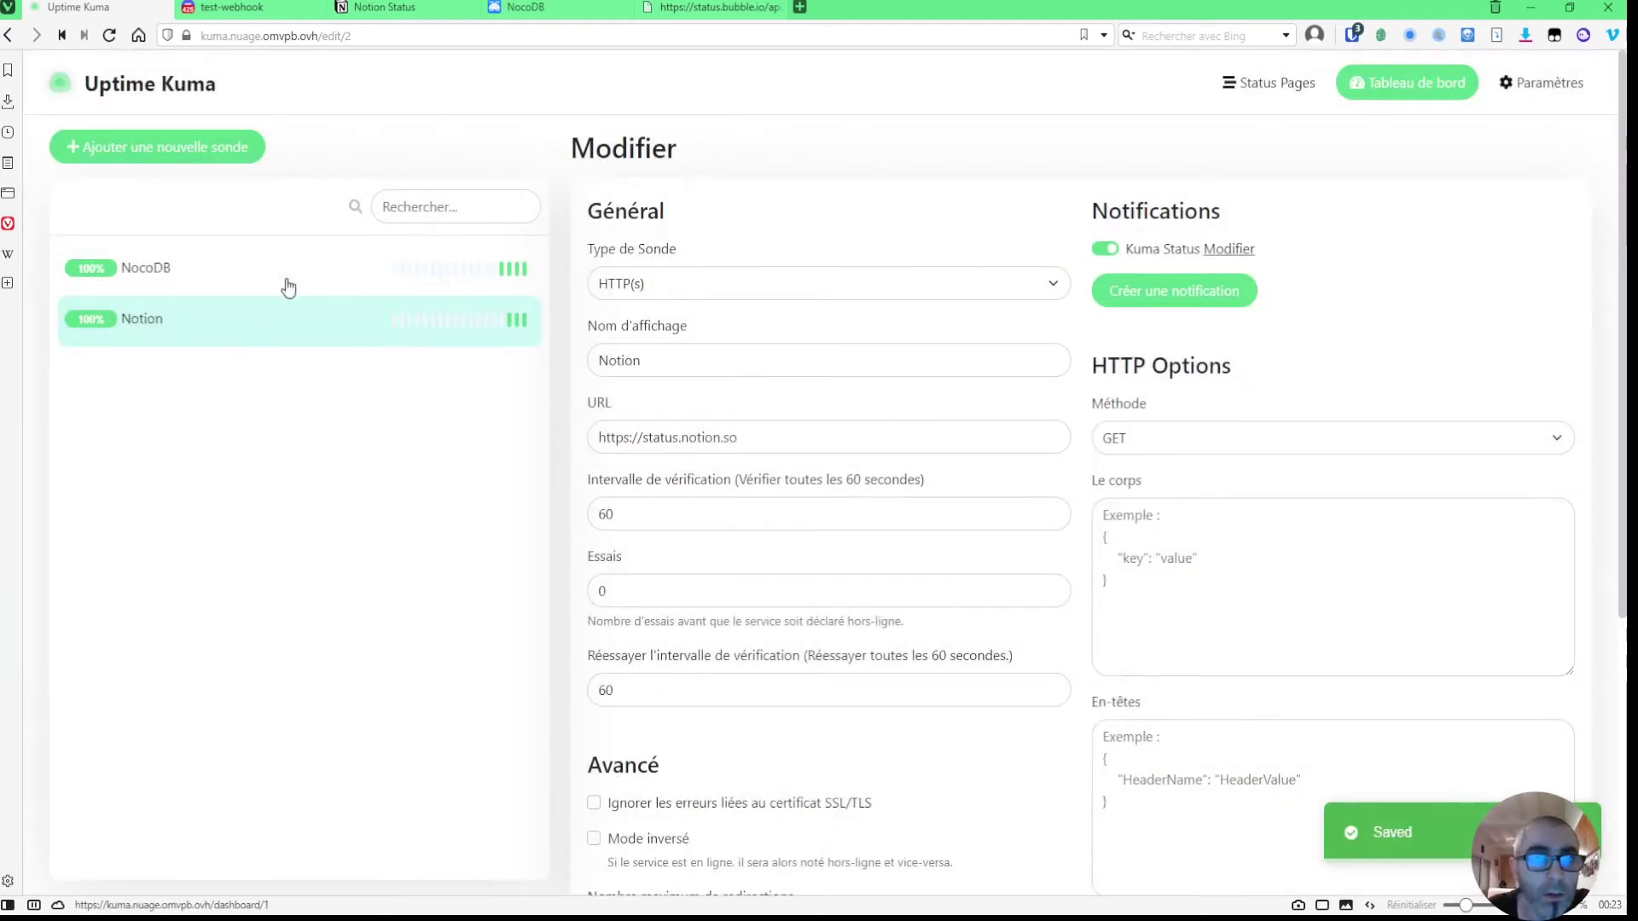
{"action": "scroll", "coordinate": [505, 413], "scroll_direction": "down", "scroll_amount": 3}
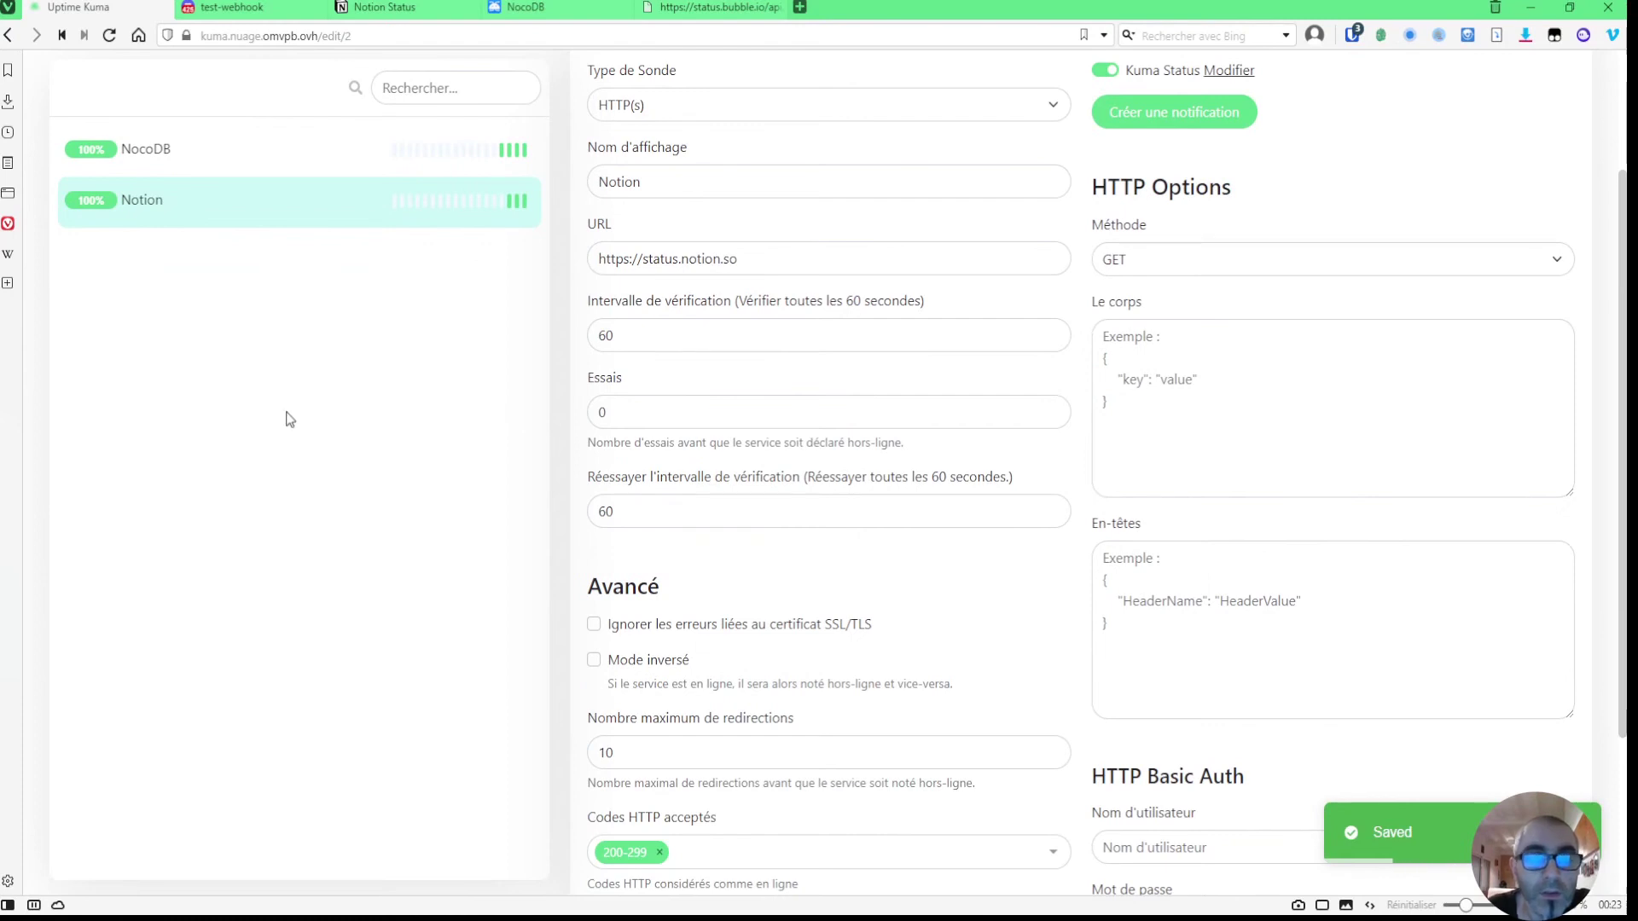
{"action": "scroll", "coordinate": [358, 403], "scroll_direction": "up", "scroll_amount": 2}
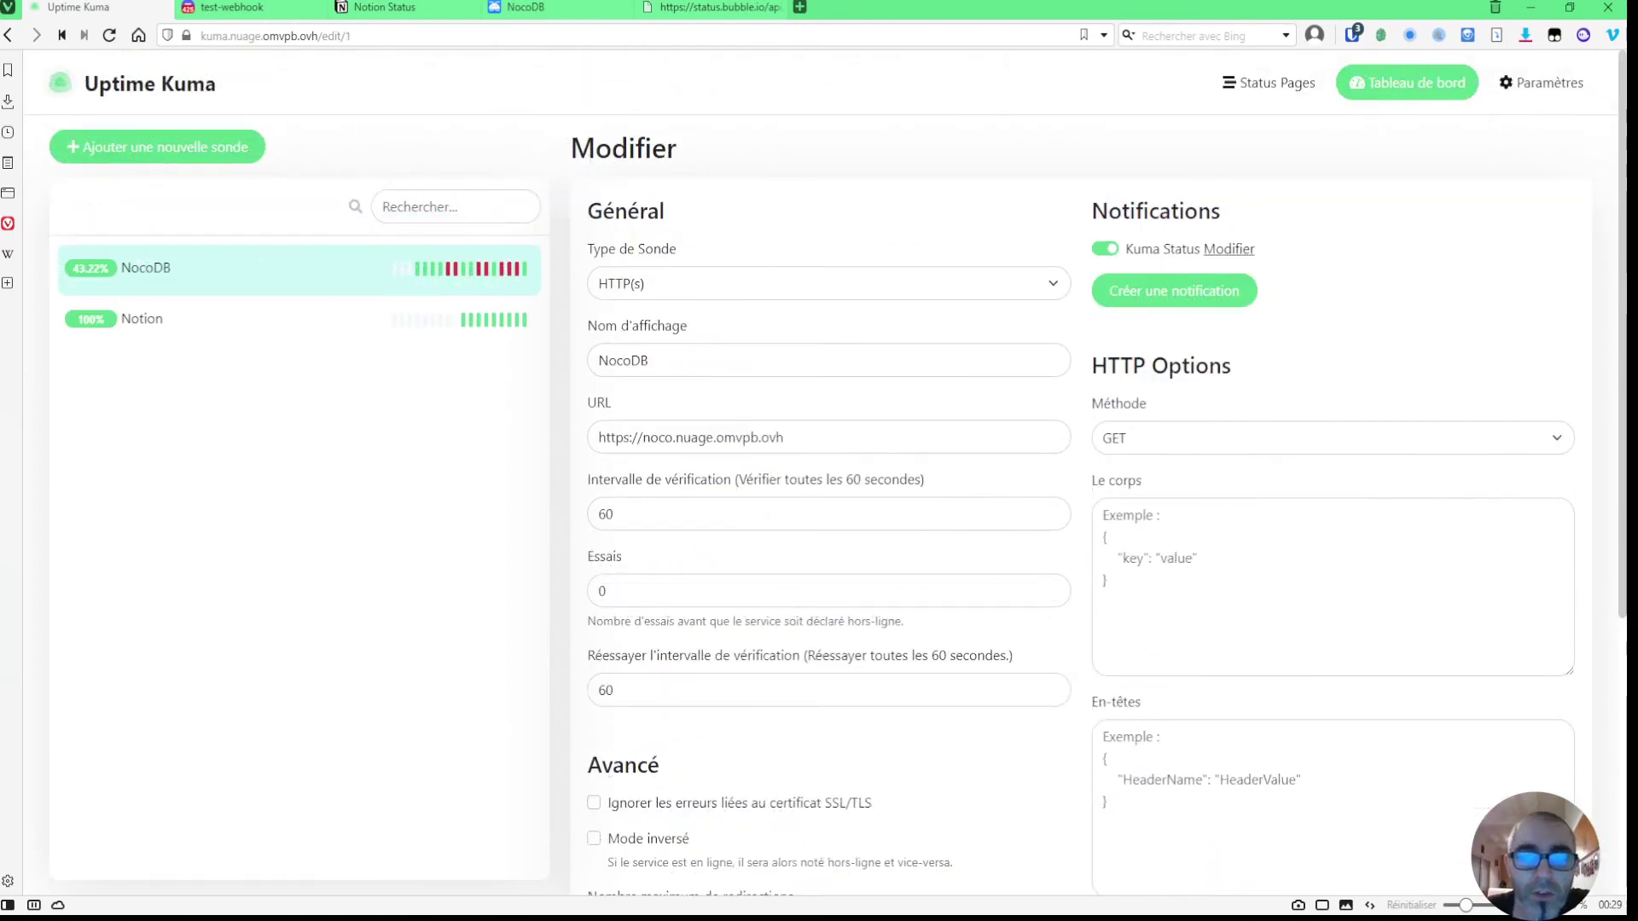
{"action": "left_click", "coordinate": [822, 436]}
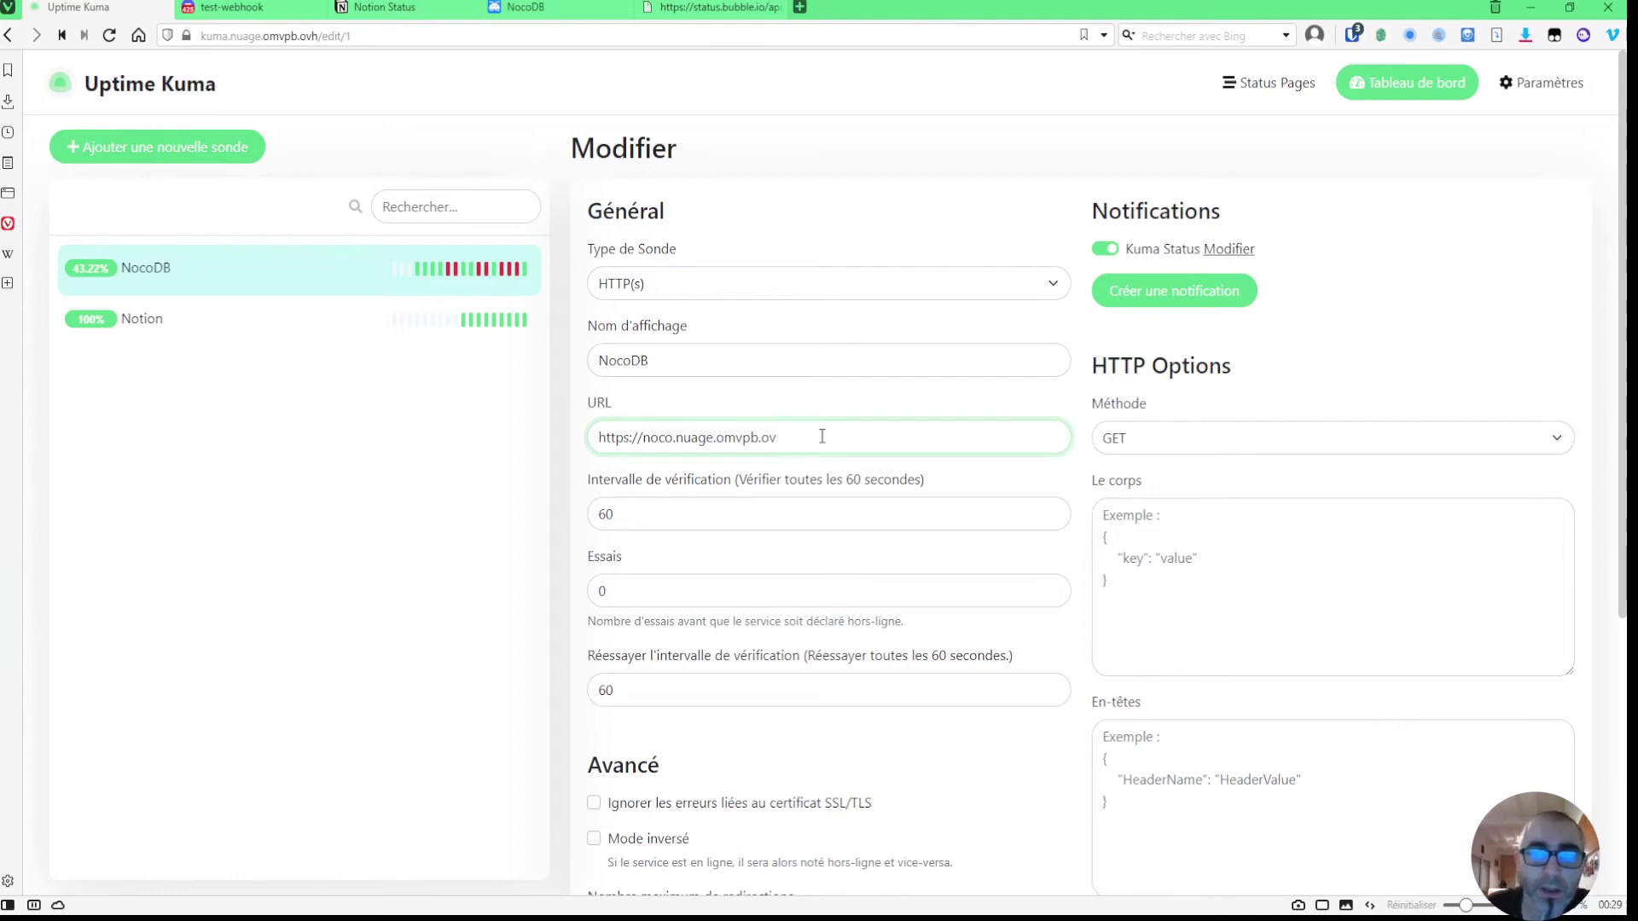
{"action": "left_click", "coordinate": [798, 411]}
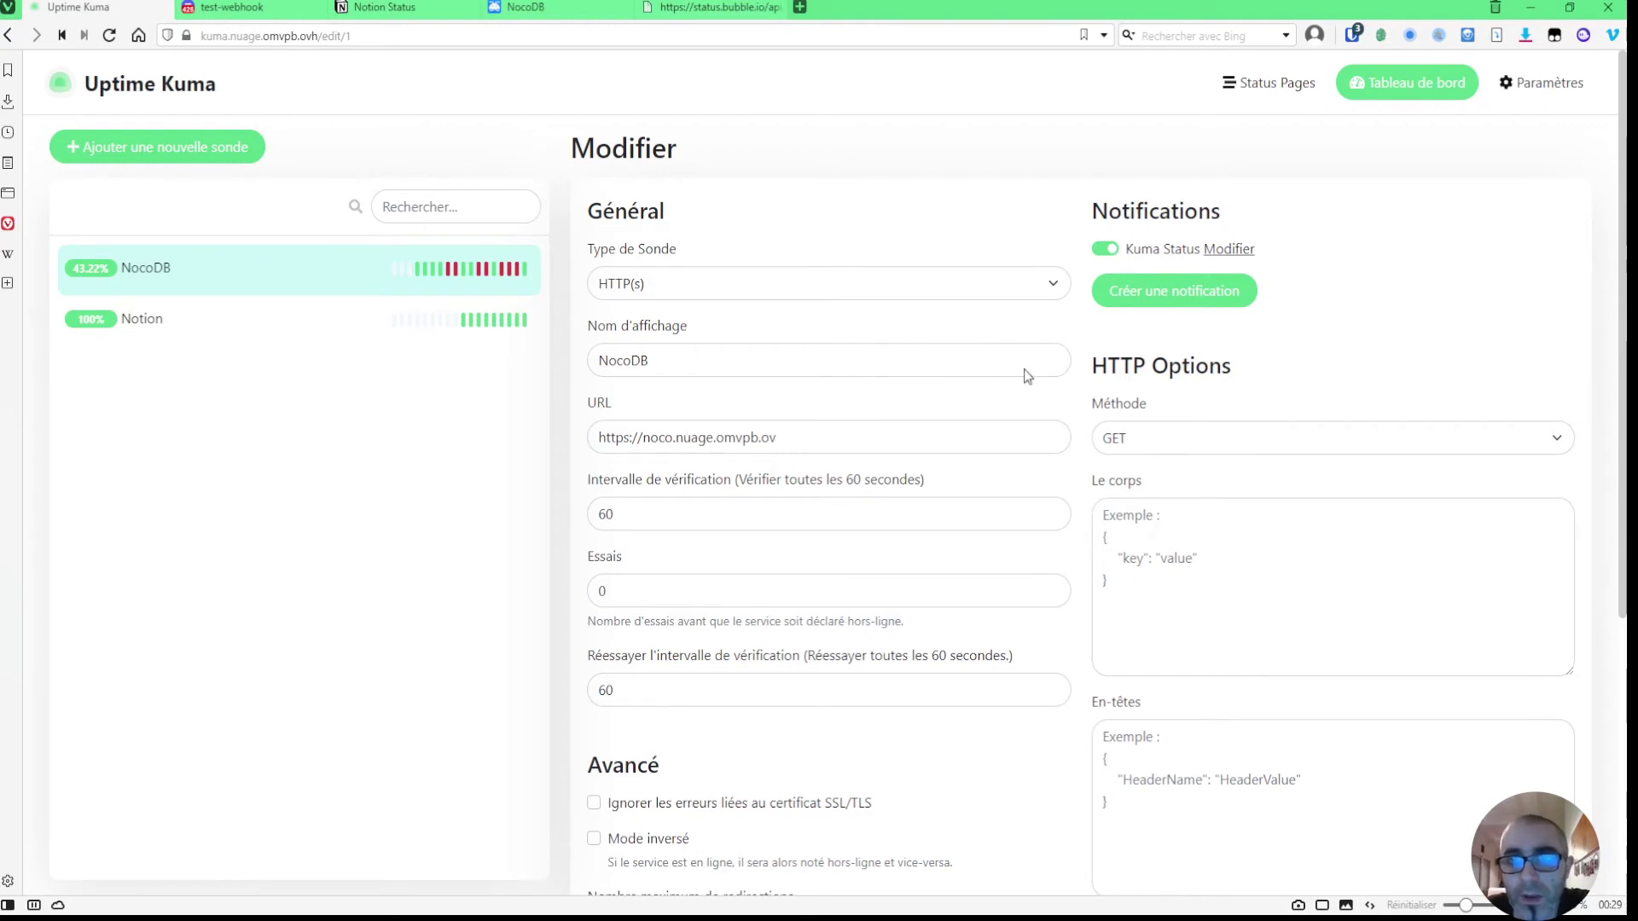
{"action": "scroll", "coordinate": [950, 395], "scroll_direction": "down", "scroll_amount": 5}
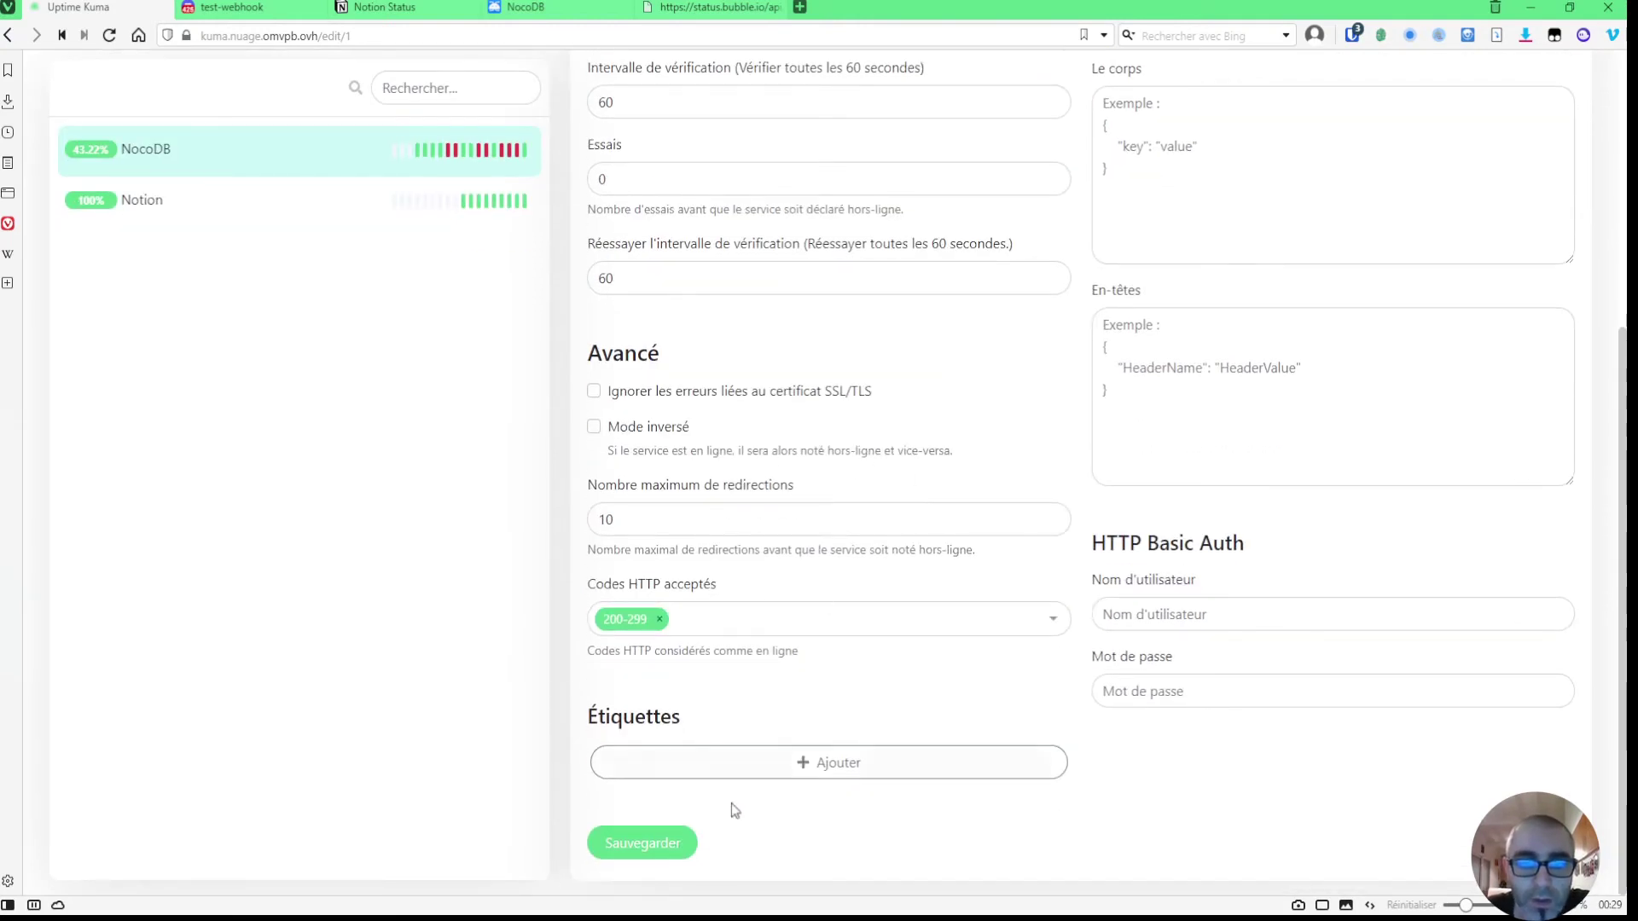
{"action": "left_click", "coordinate": [647, 845]}
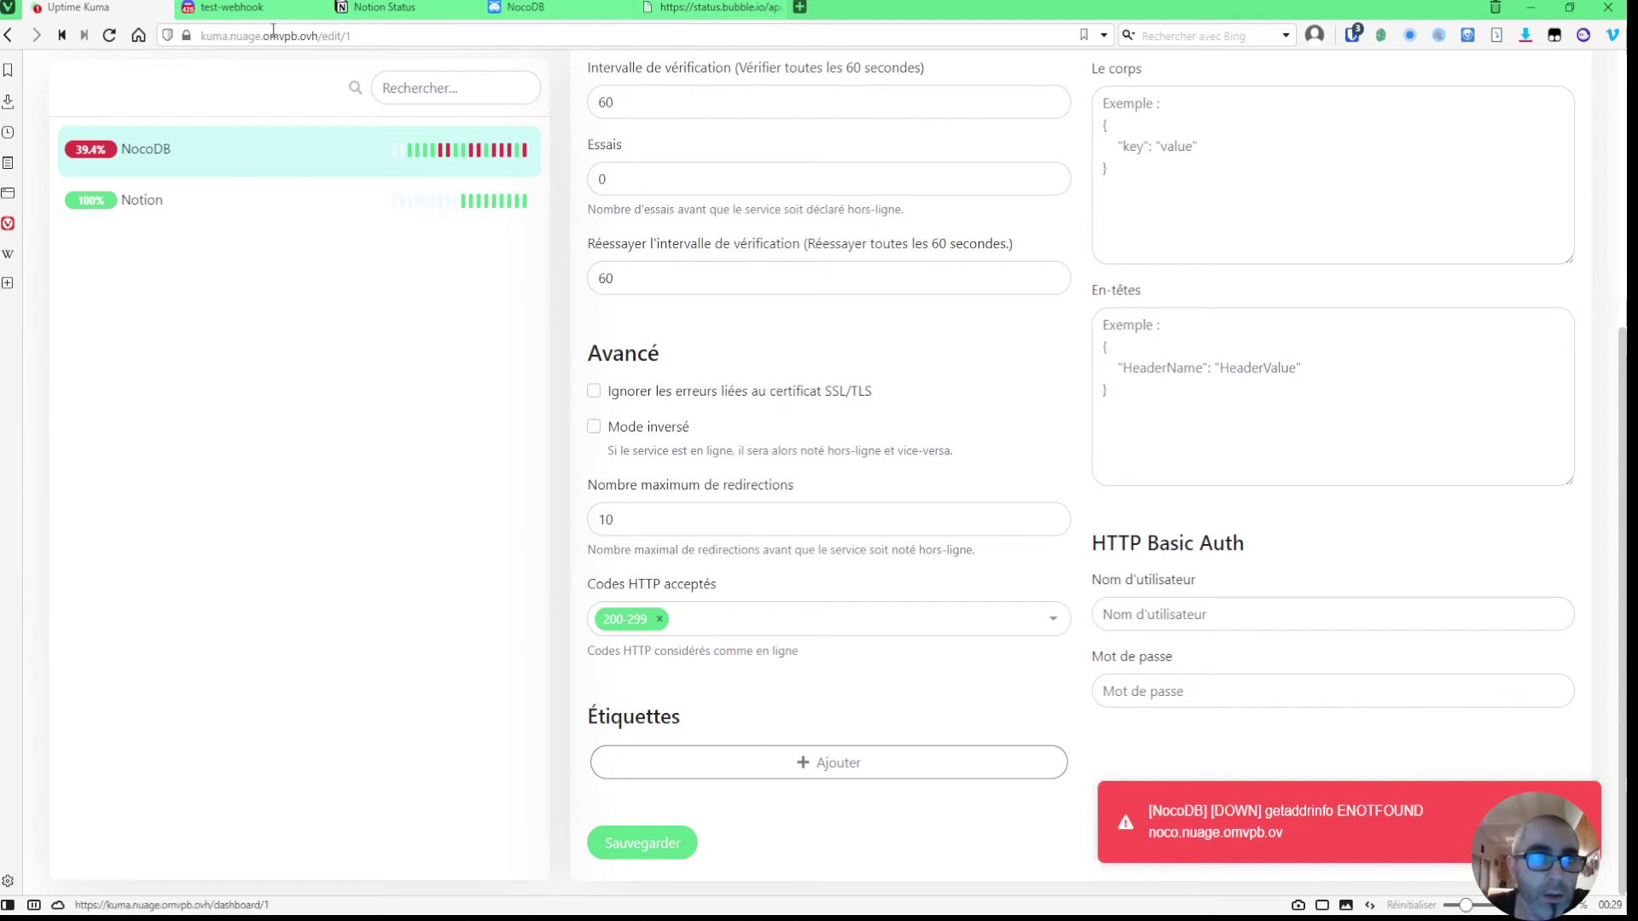
{"action": "left_click", "coordinate": [314, 6]}
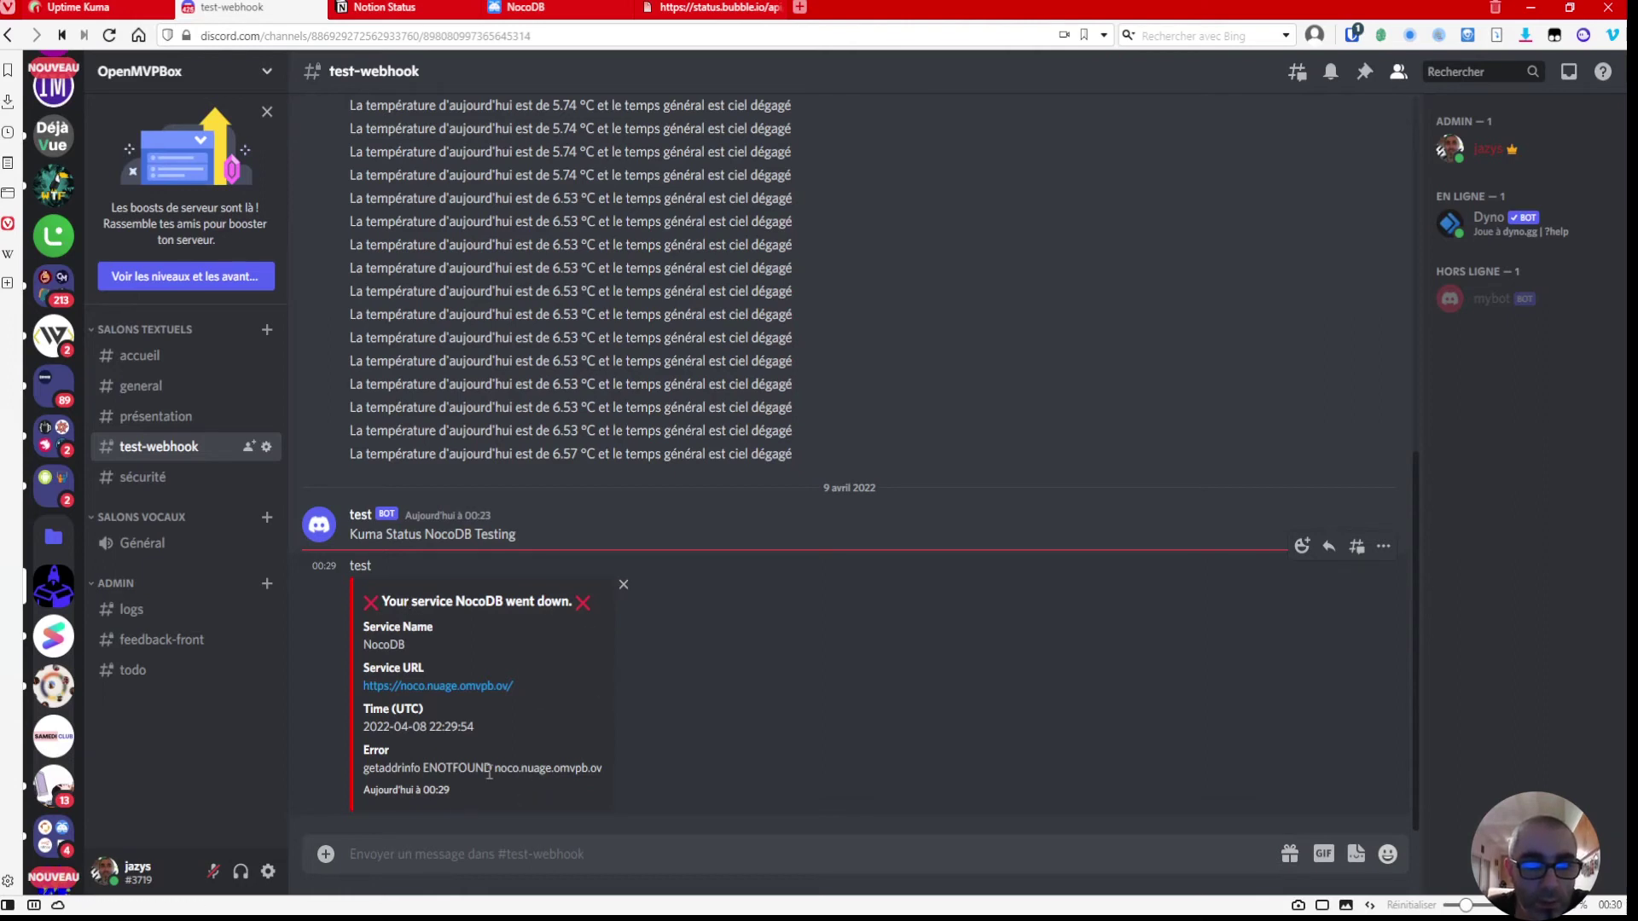
{"action": "left_click", "coordinate": [79, 7]}
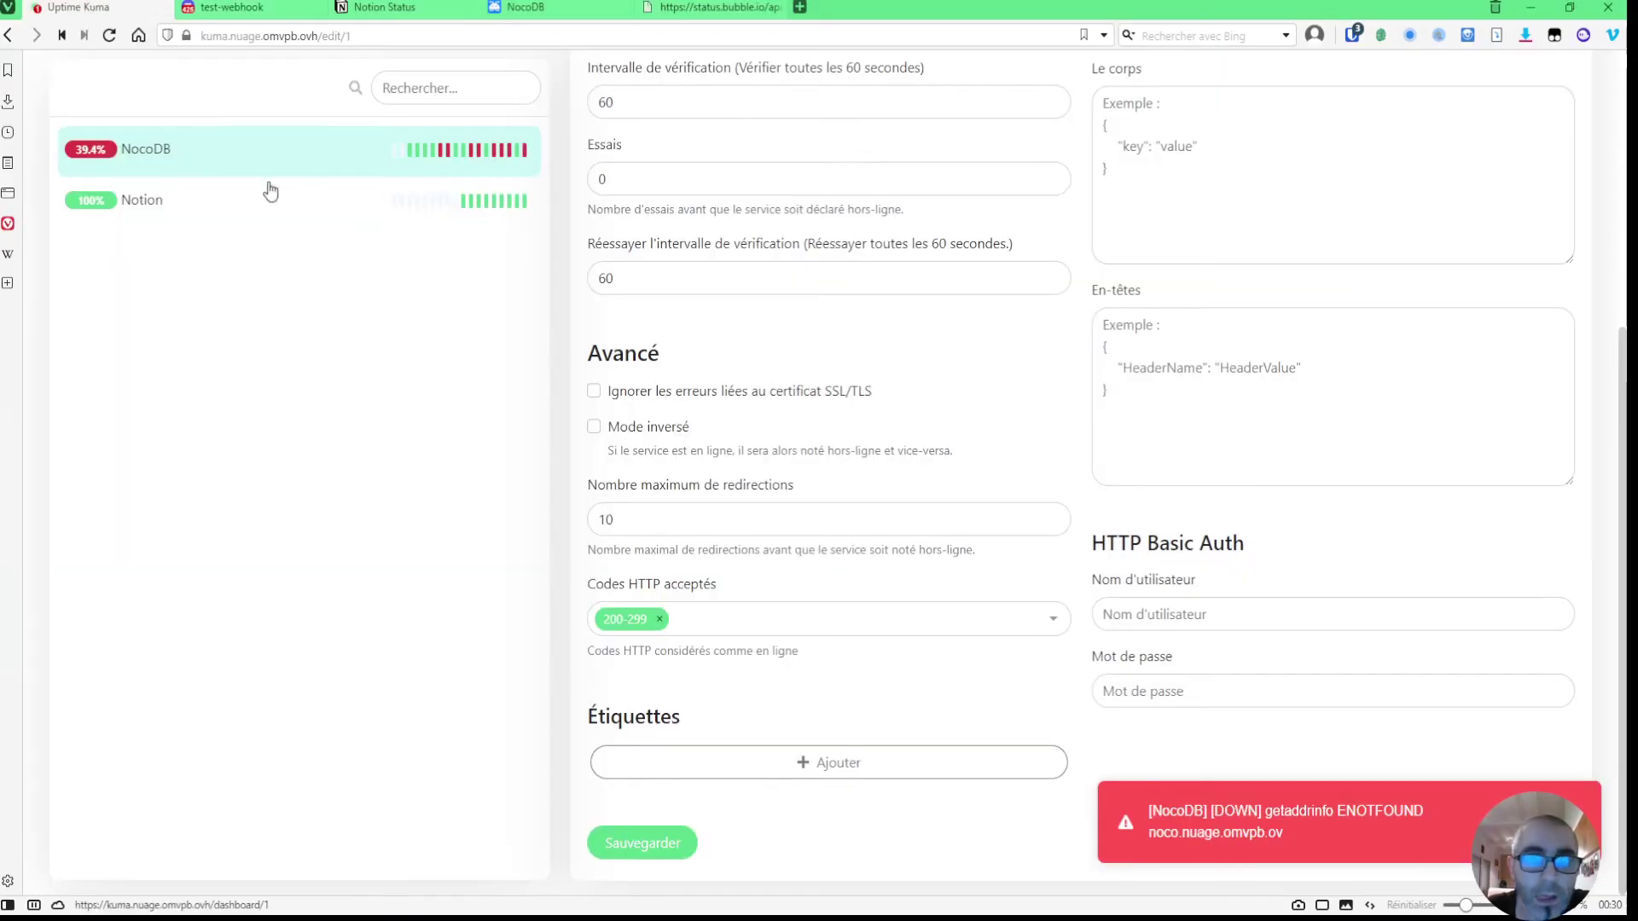
{"action": "scroll", "coordinate": [883, 473], "scroll_direction": "up", "scroll_amount": 1}
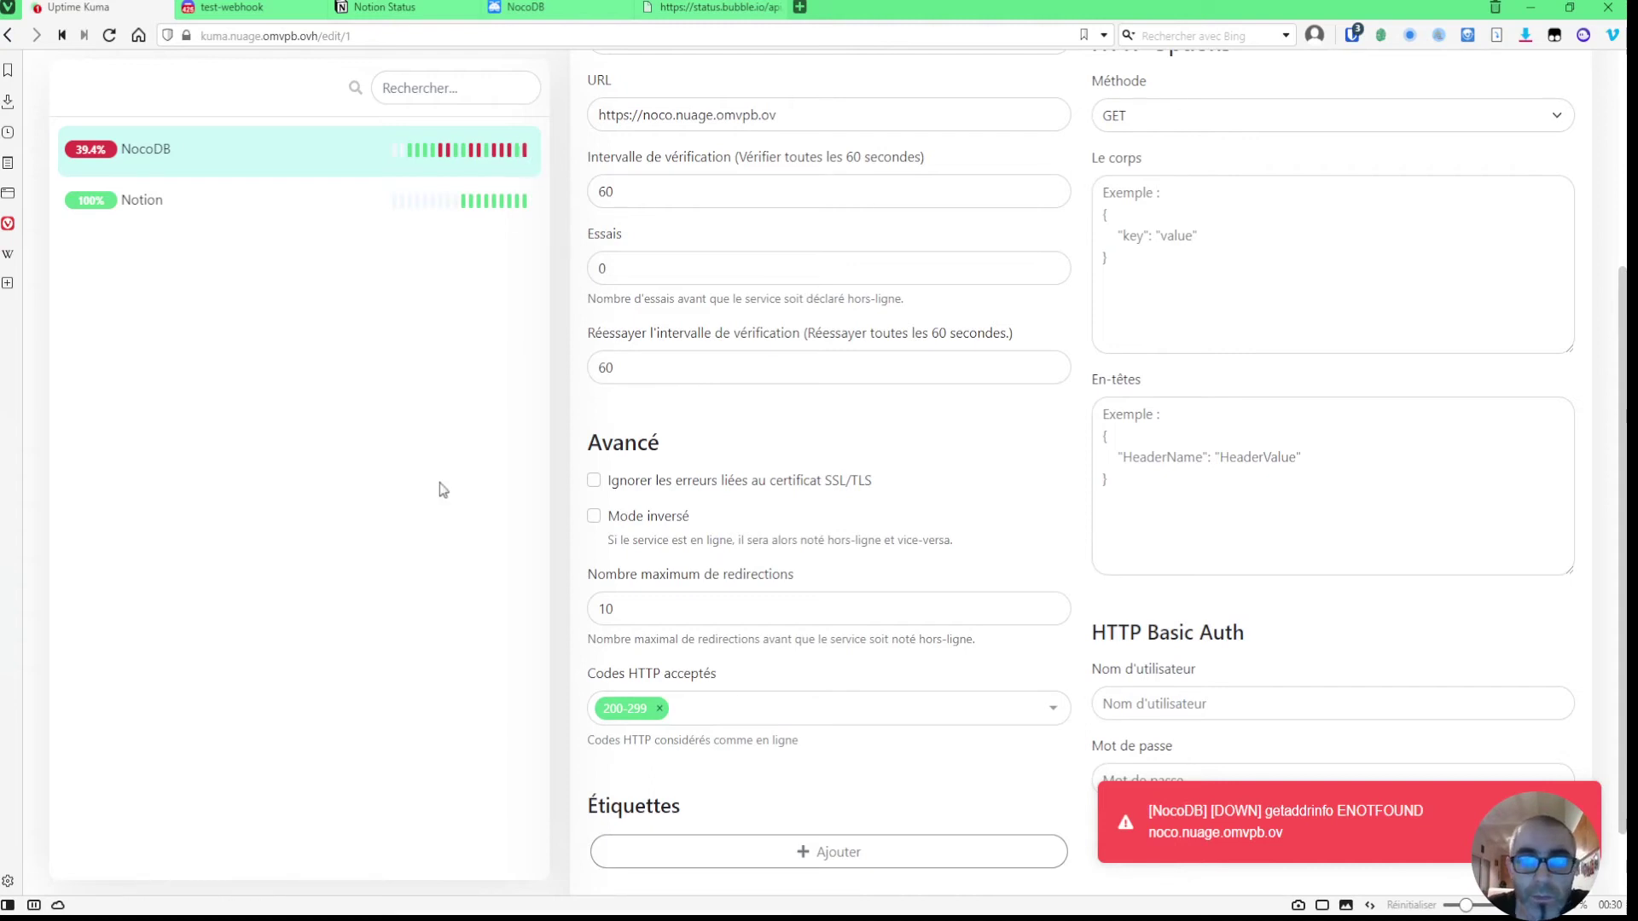
{"action": "scroll", "coordinate": [447, 493], "scroll_direction": "up", "scroll_amount": 4}
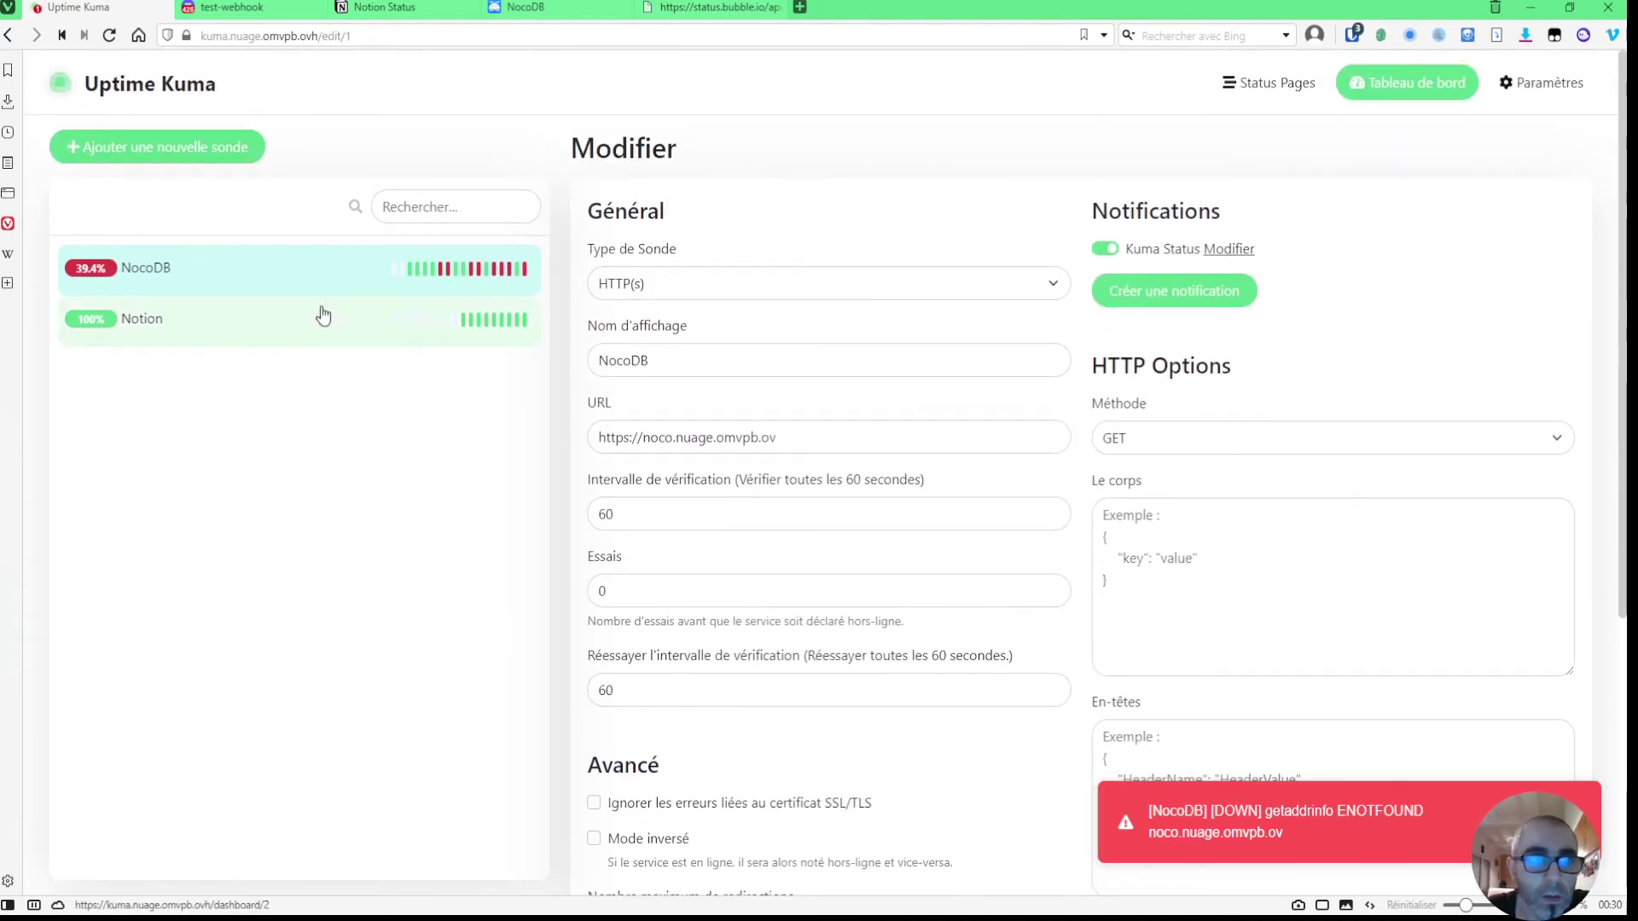
{"action": "left_click", "coordinate": [318, 325]}
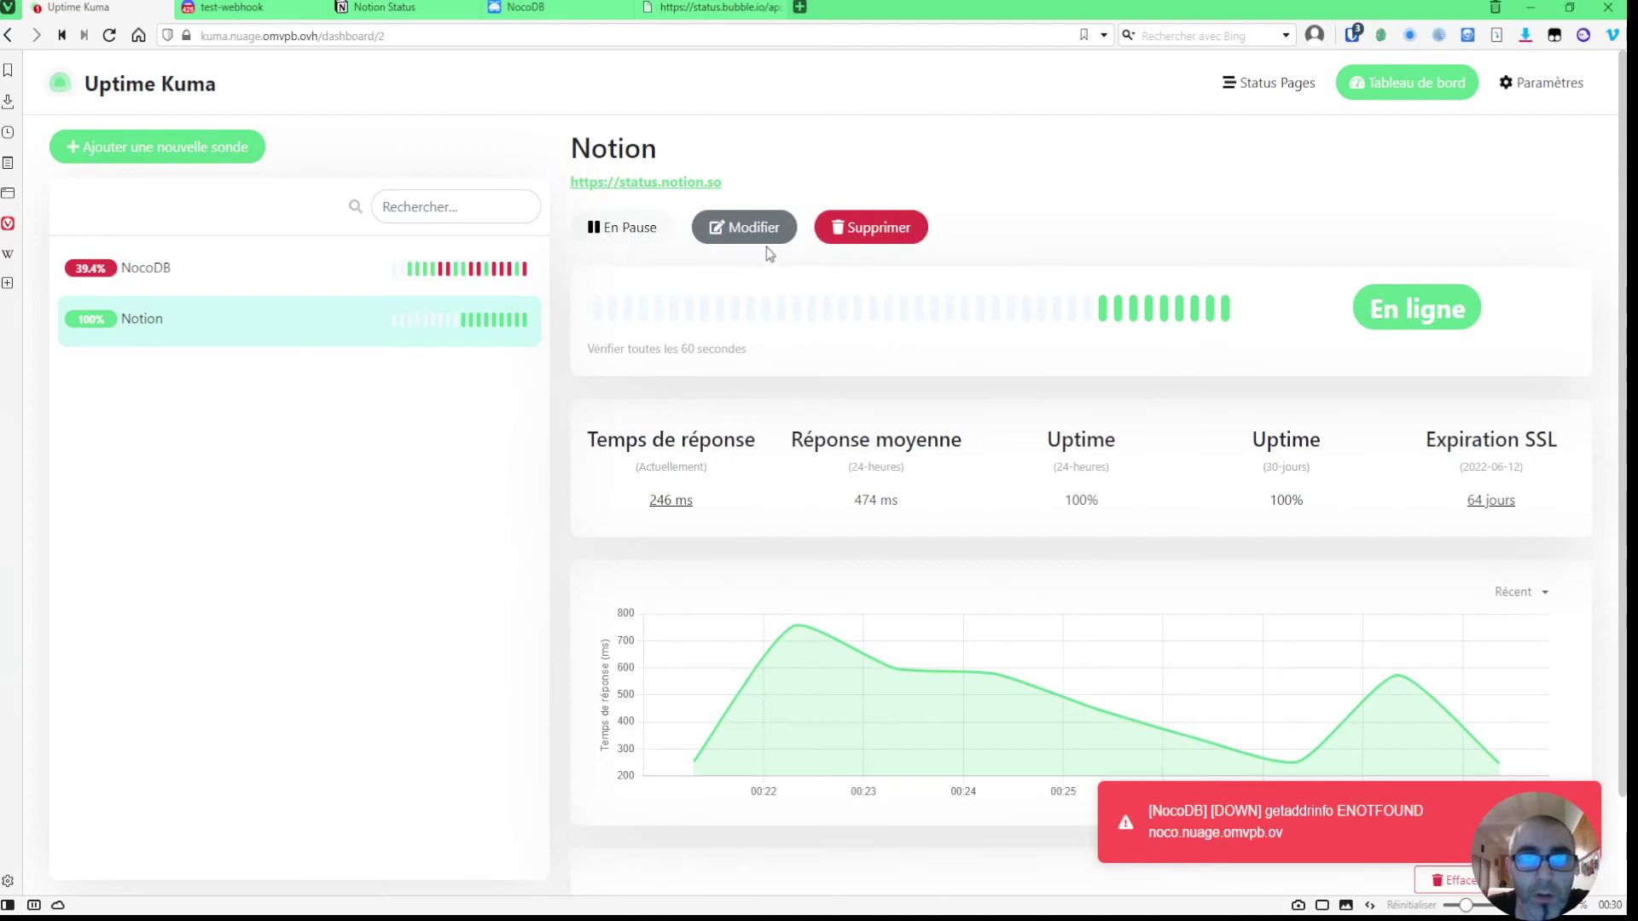
{"action": "left_click", "coordinate": [764, 241]}
{"action": "left_click", "coordinate": [780, 435]}
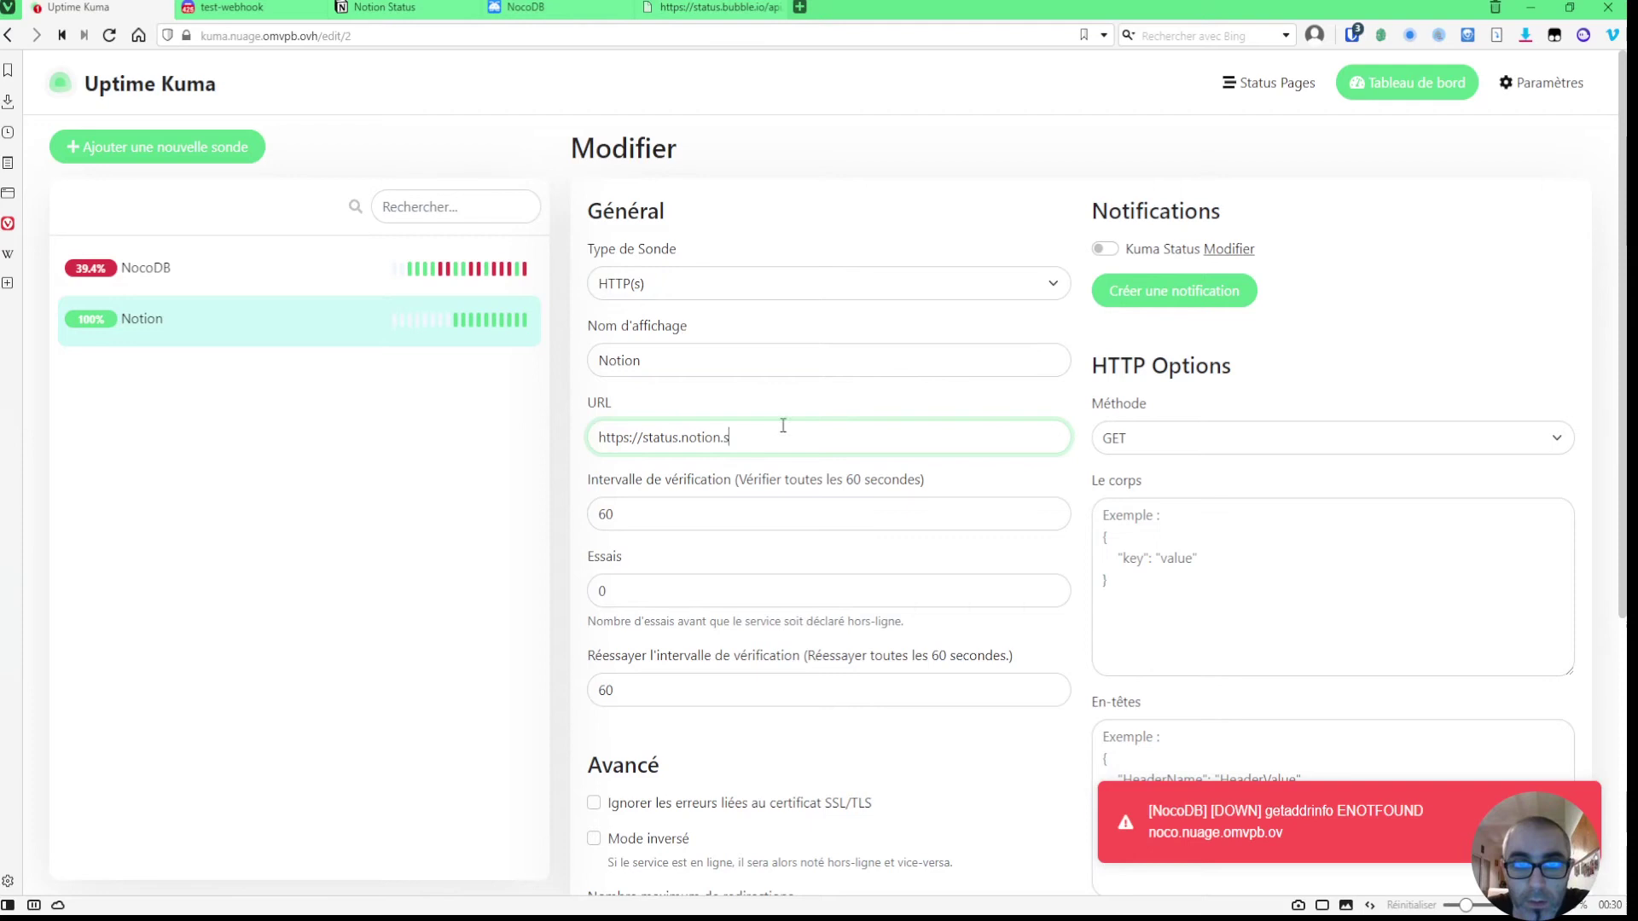
{"action": "left_click", "coordinate": [1103, 250]}
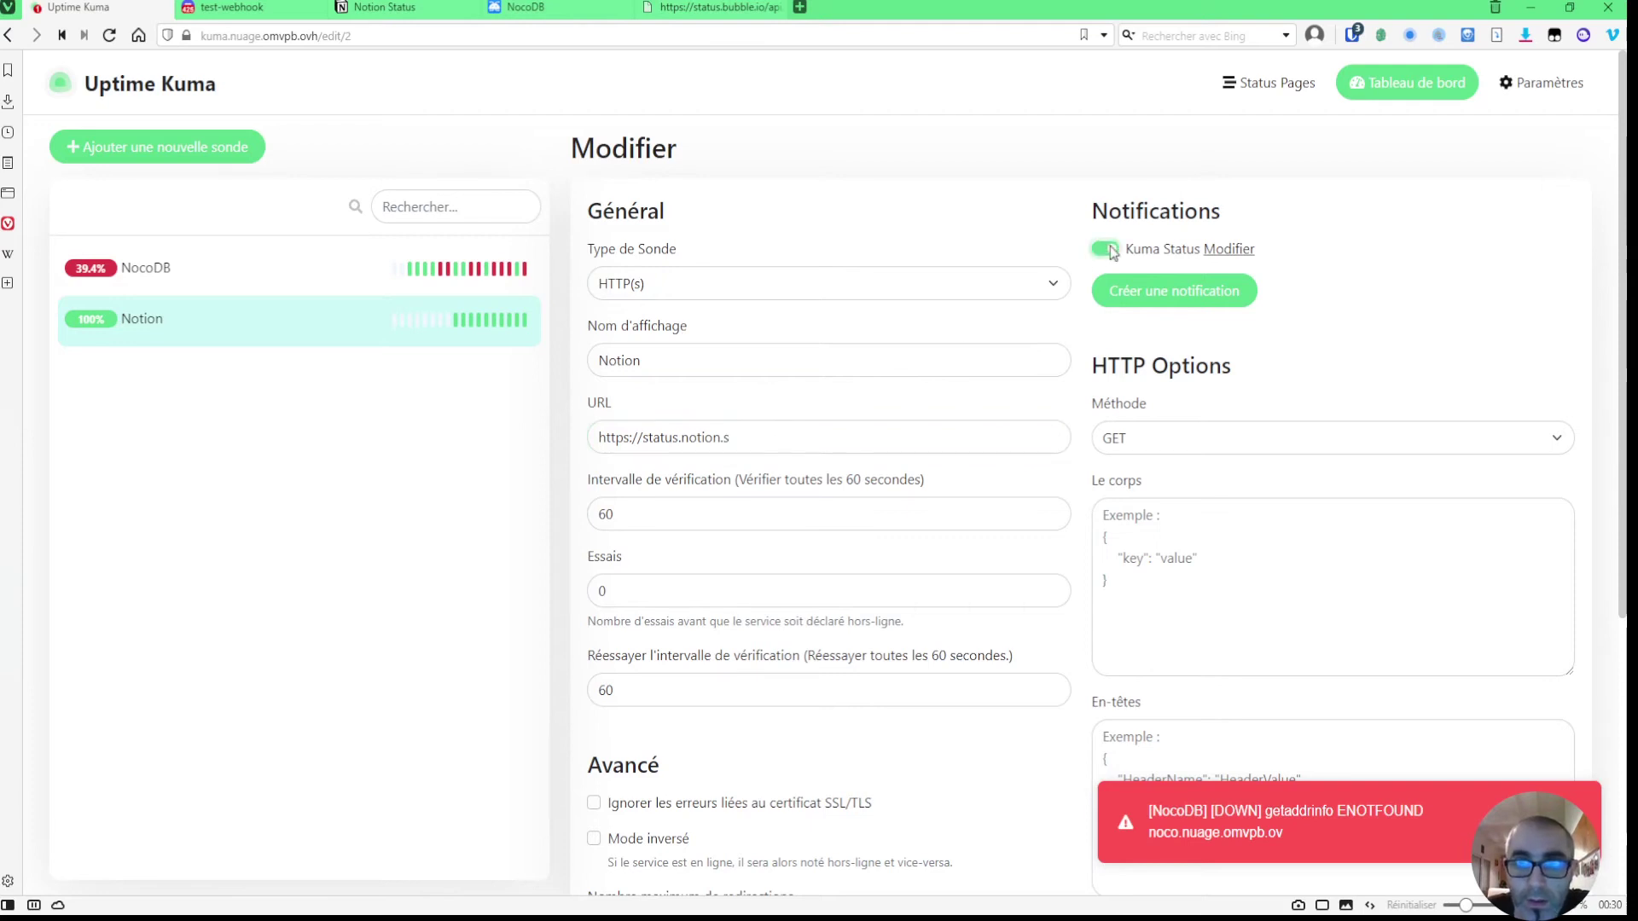
{"action": "scroll", "coordinate": [907, 532], "scroll_direction": "down", "scroll_amount": 2}
{"action": "scroll", "coordinate": [907, 532], "scroll_direction": "down", "scroll_amount": 3}
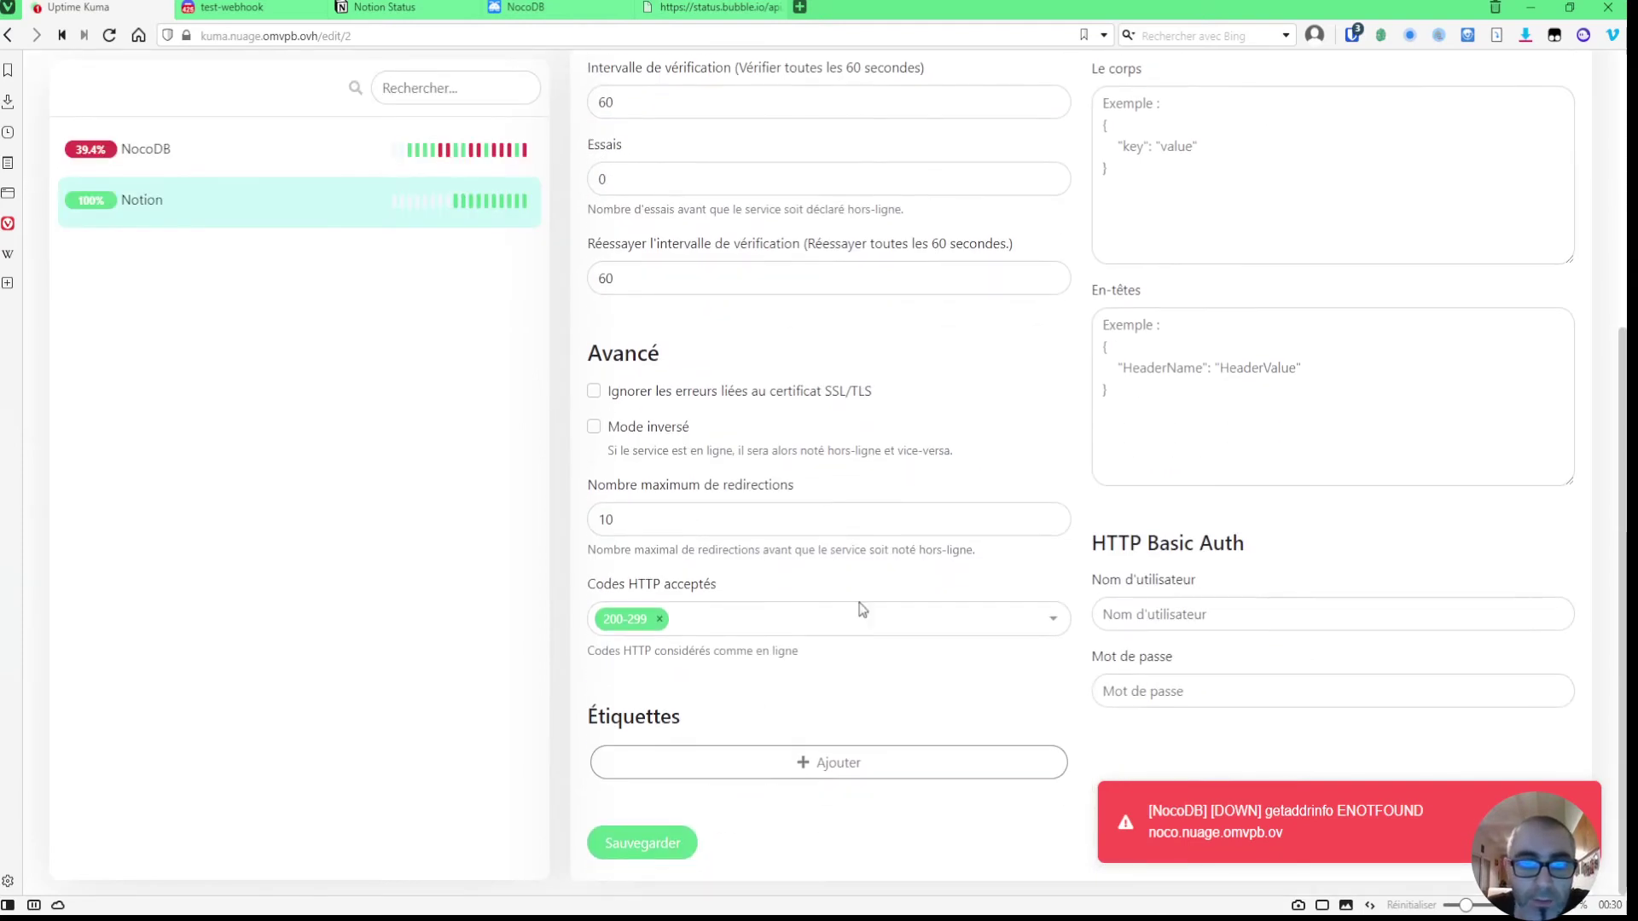
{"action": "left_click", "coordinate": [632, 853]}
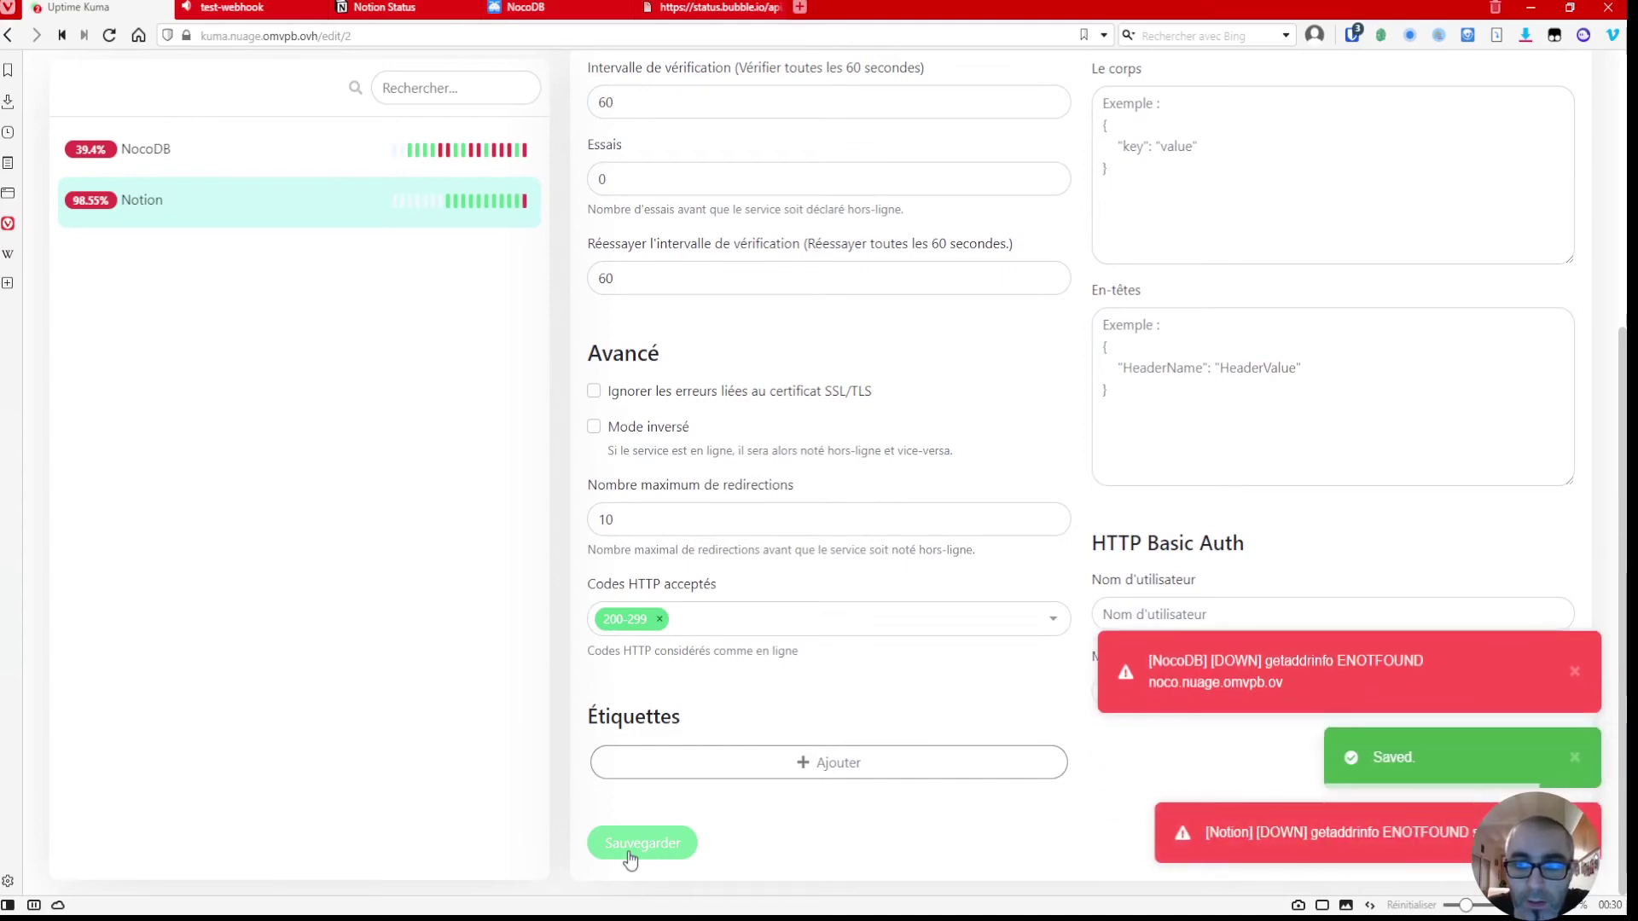
- Check Discord for the Notion down alert, then return to Uptime Kuma
{"action": "left_click", "coordinate": [243, 7]}
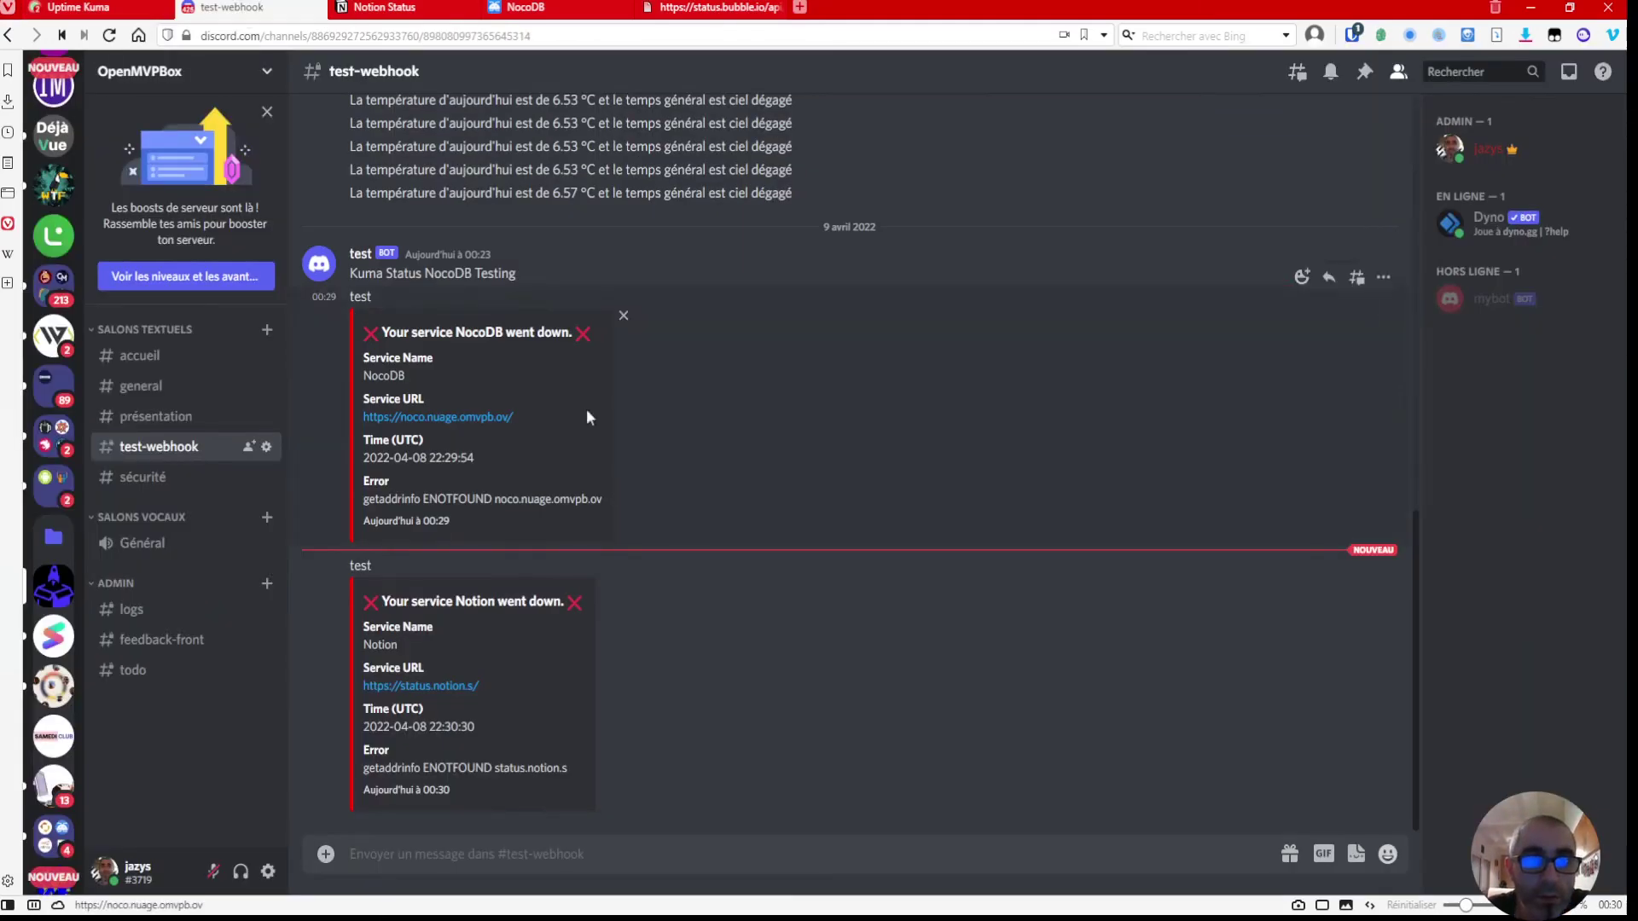
{"action": "left_click", "coordinate": [49, 6]}
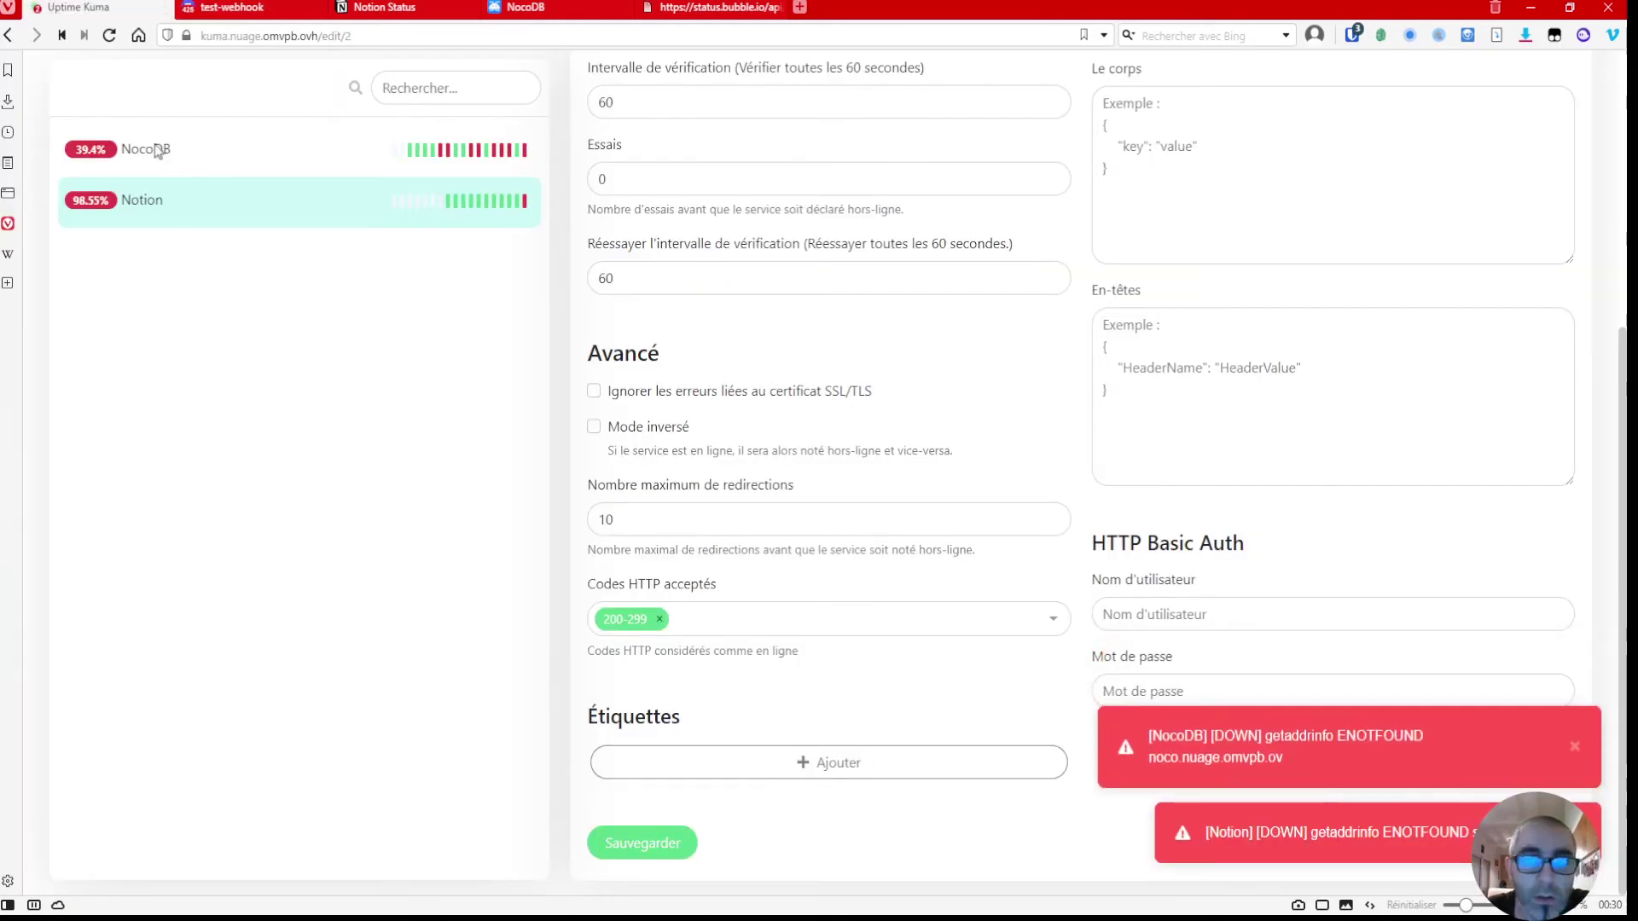
{"action": "scroll", "coordinate": [700, 571], "scroll_direction": "up", "scroll_amount": 1}
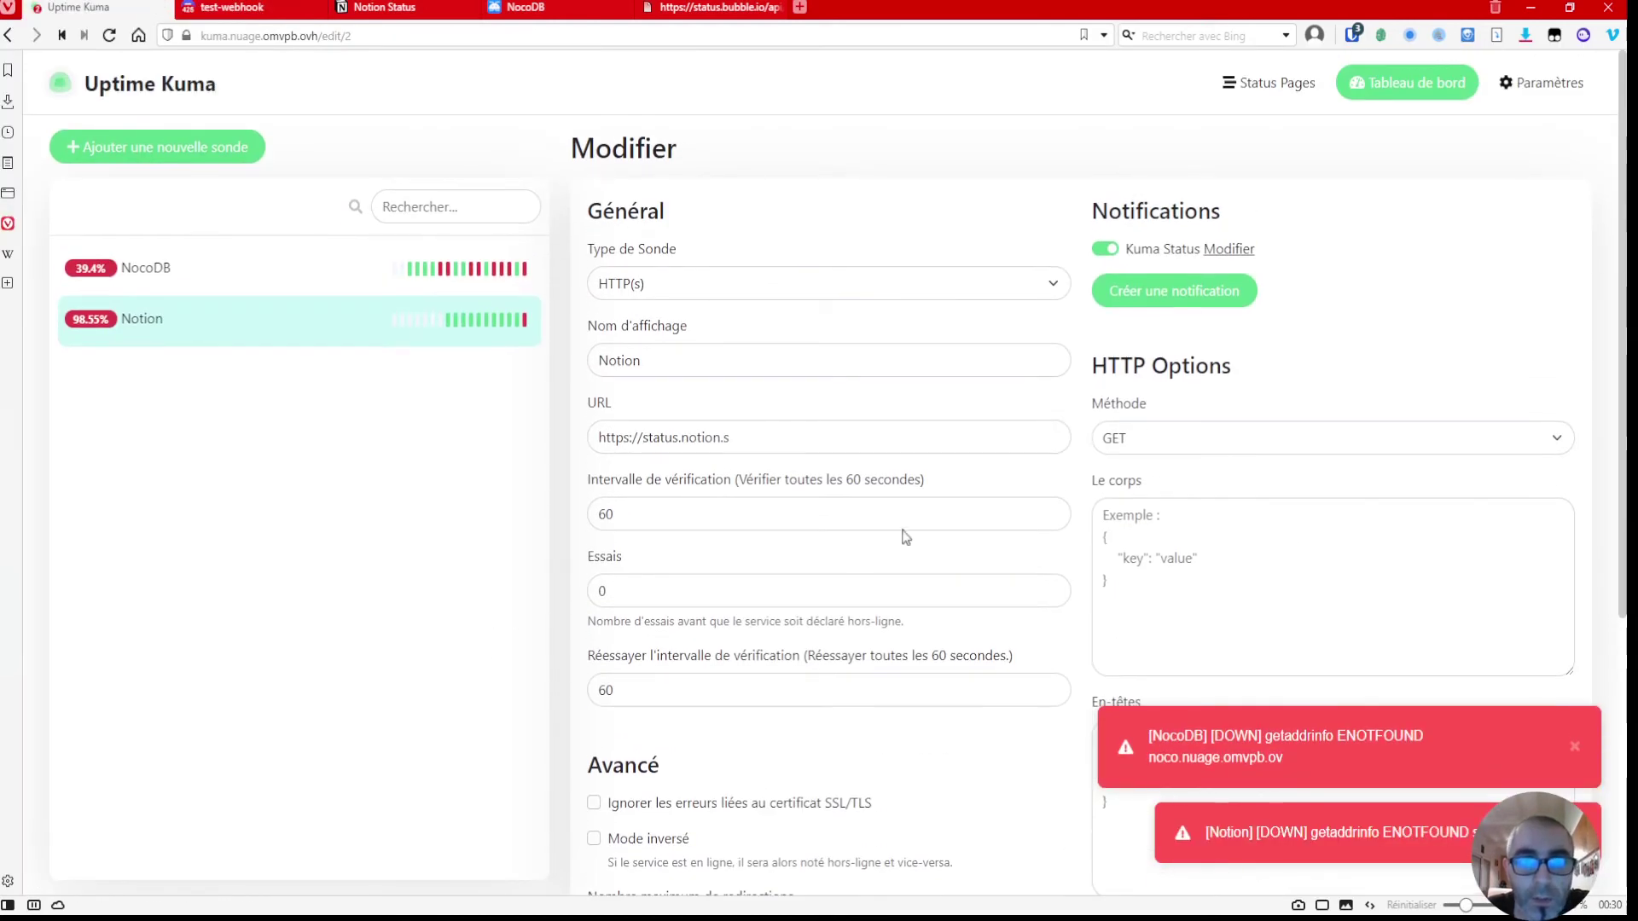
{"action": "left_click", "coordinate": [768, 439]}
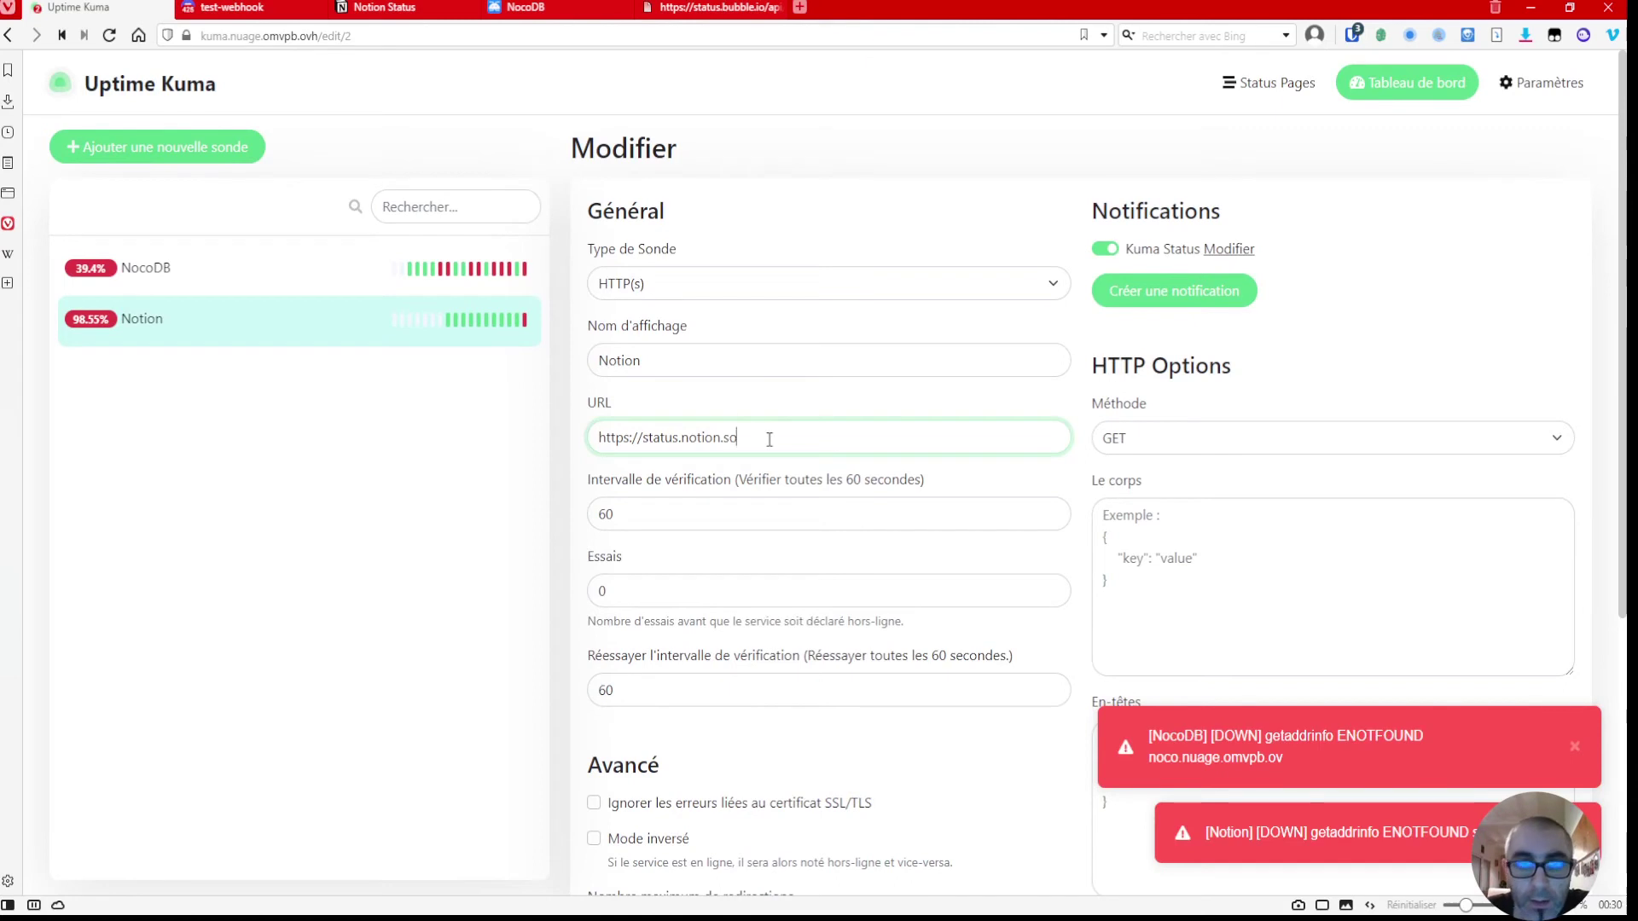
{"action": "left_click", "coordinate": [469, 548]}
{"action": "scroll", "coordinate": [551, 556], "scroll_direction": "down", "scroll_amount": 3}
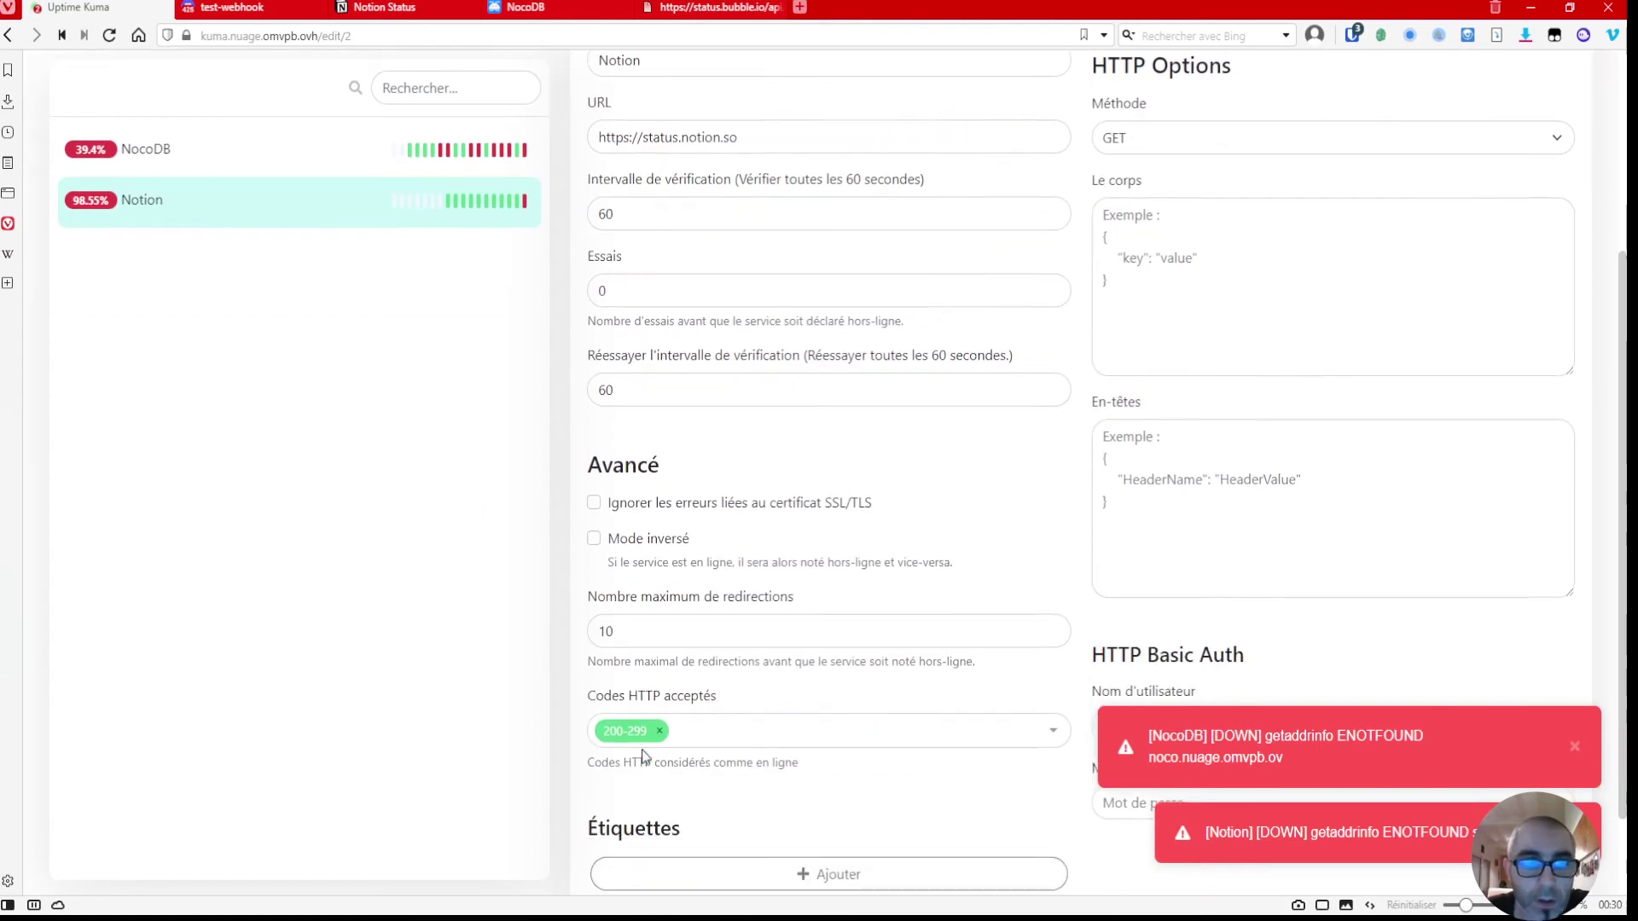
{"action": "scroll", "coordinate": [643, 757], "scroll_direction": "down", "scroll_amount": 1}
{"action": "left_click", "coordinate": [643, 844]}
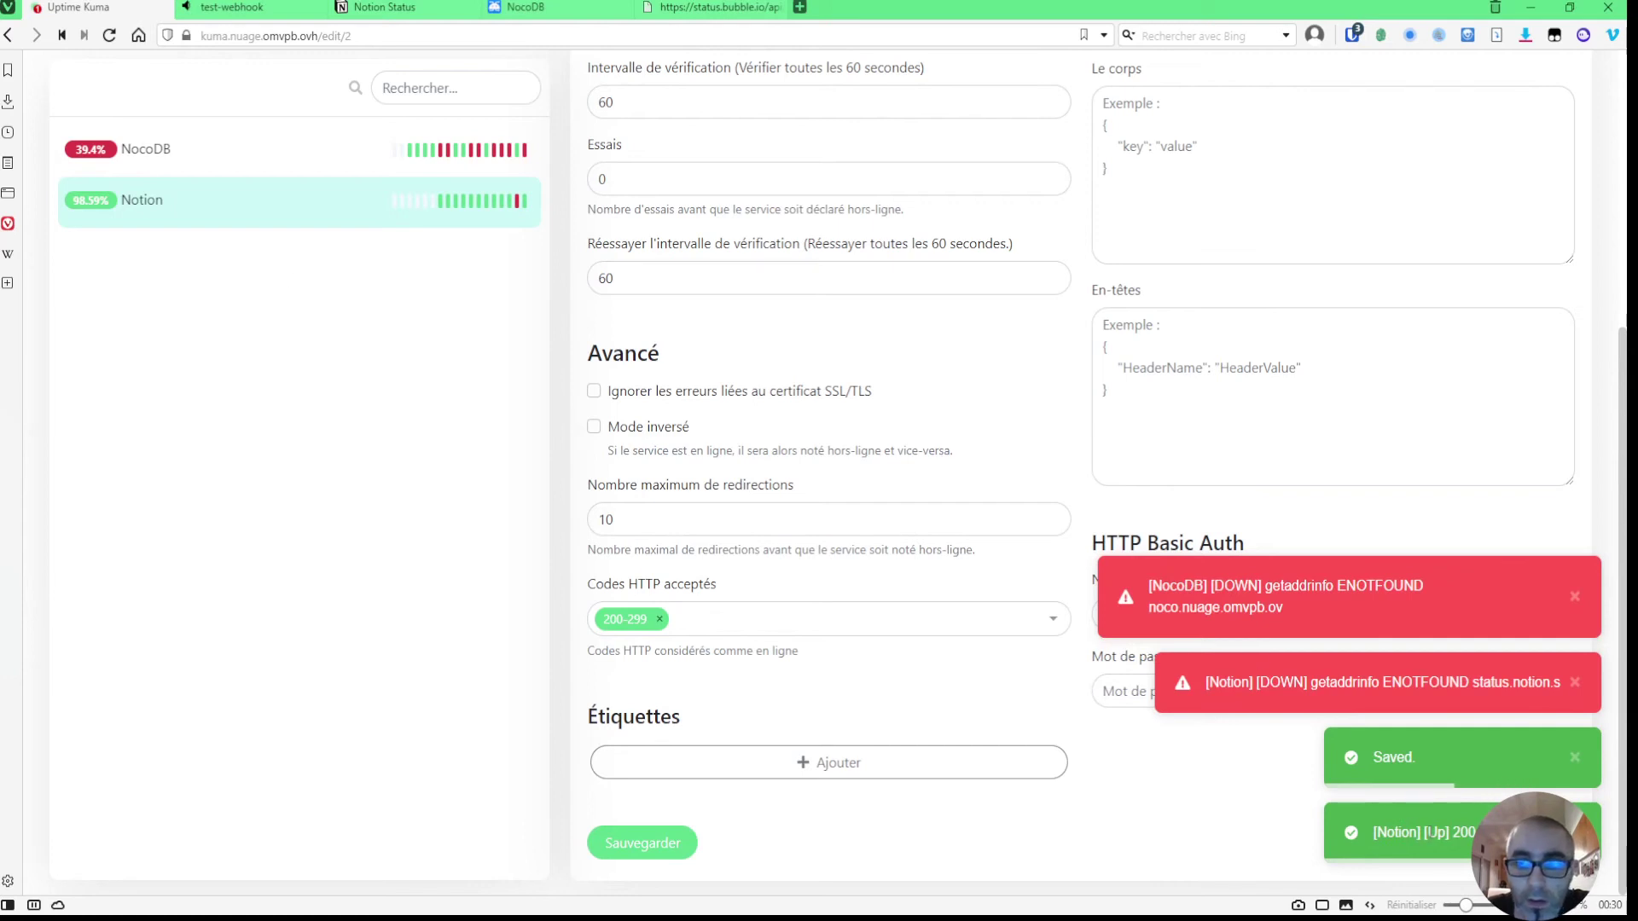
- Confirm the Notion up alert arrived in Discord, then return to Uptime Kuma
{"action": "left_click", "coordinate": [232, 8]}
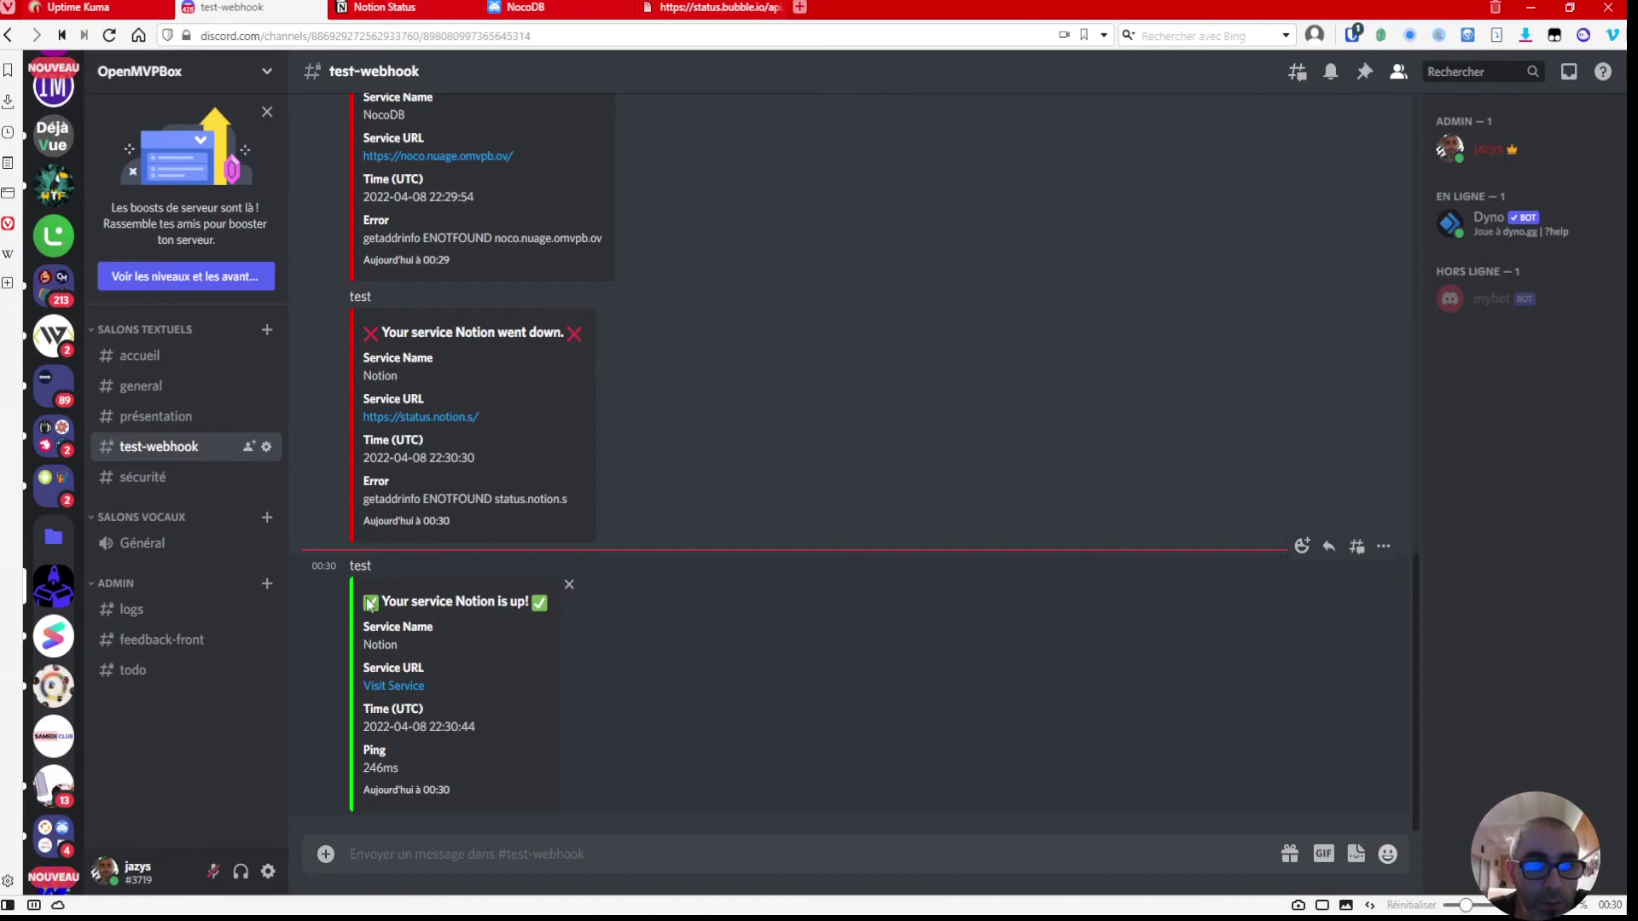
{"action": "left_click", "coordinate": [82, 12]}
{"action": "scroll", "coordinate": [369, 567], "scroll_direction": "up", "scroll_amount": 5}
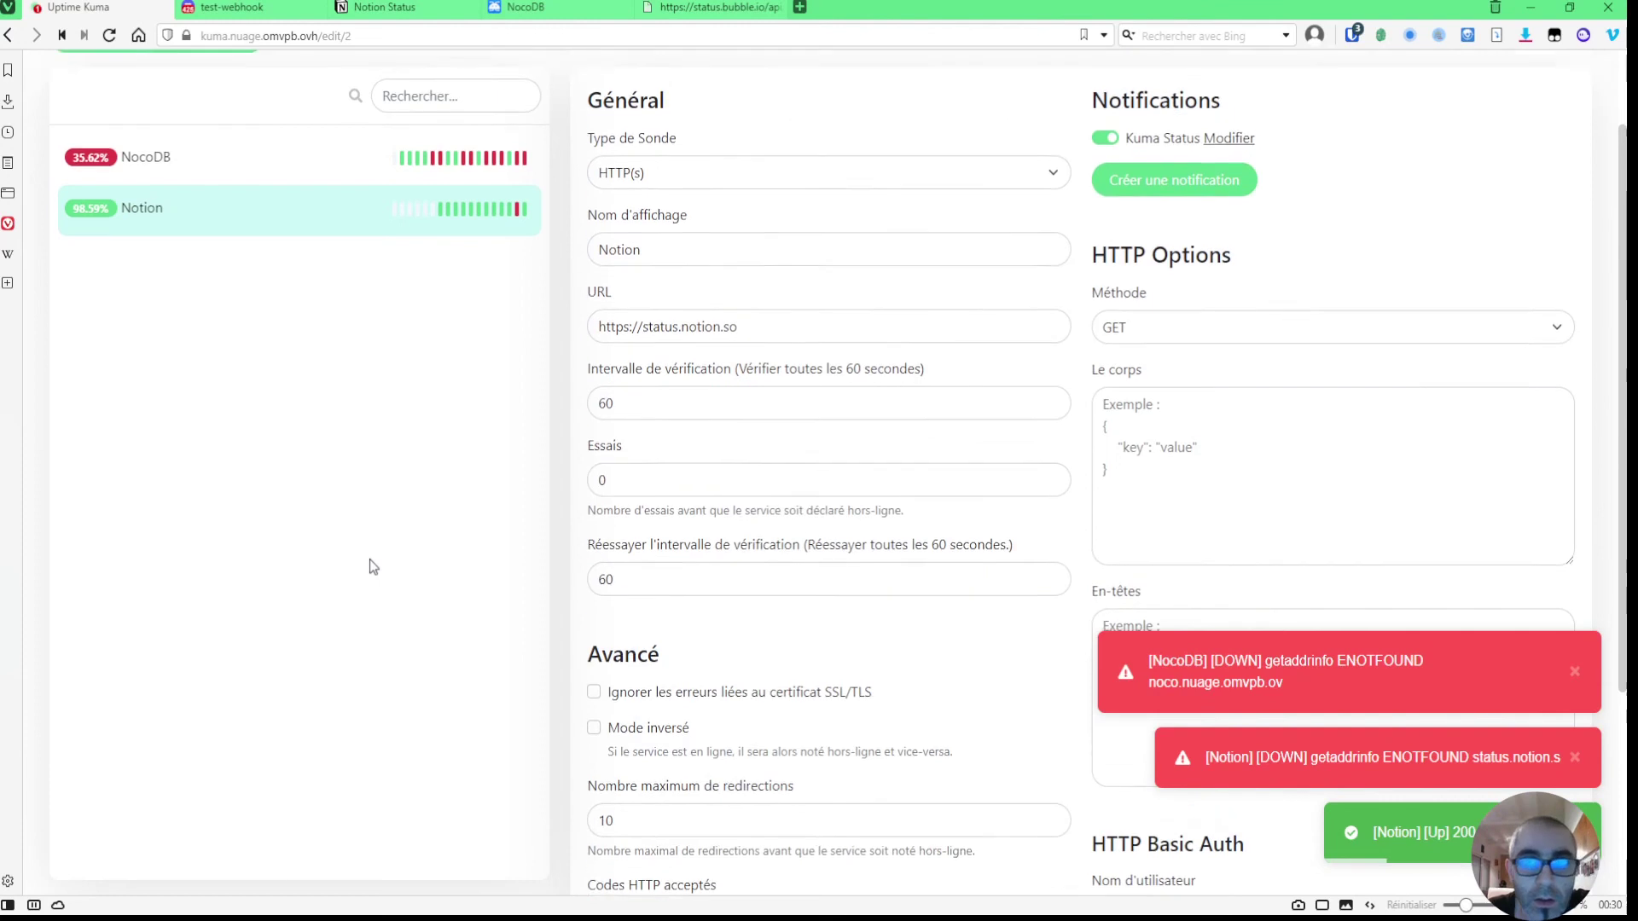
{"action": "scroll", "coordinate": [370, 567], "scroll_direction": "up", "scroll_amount": 2}
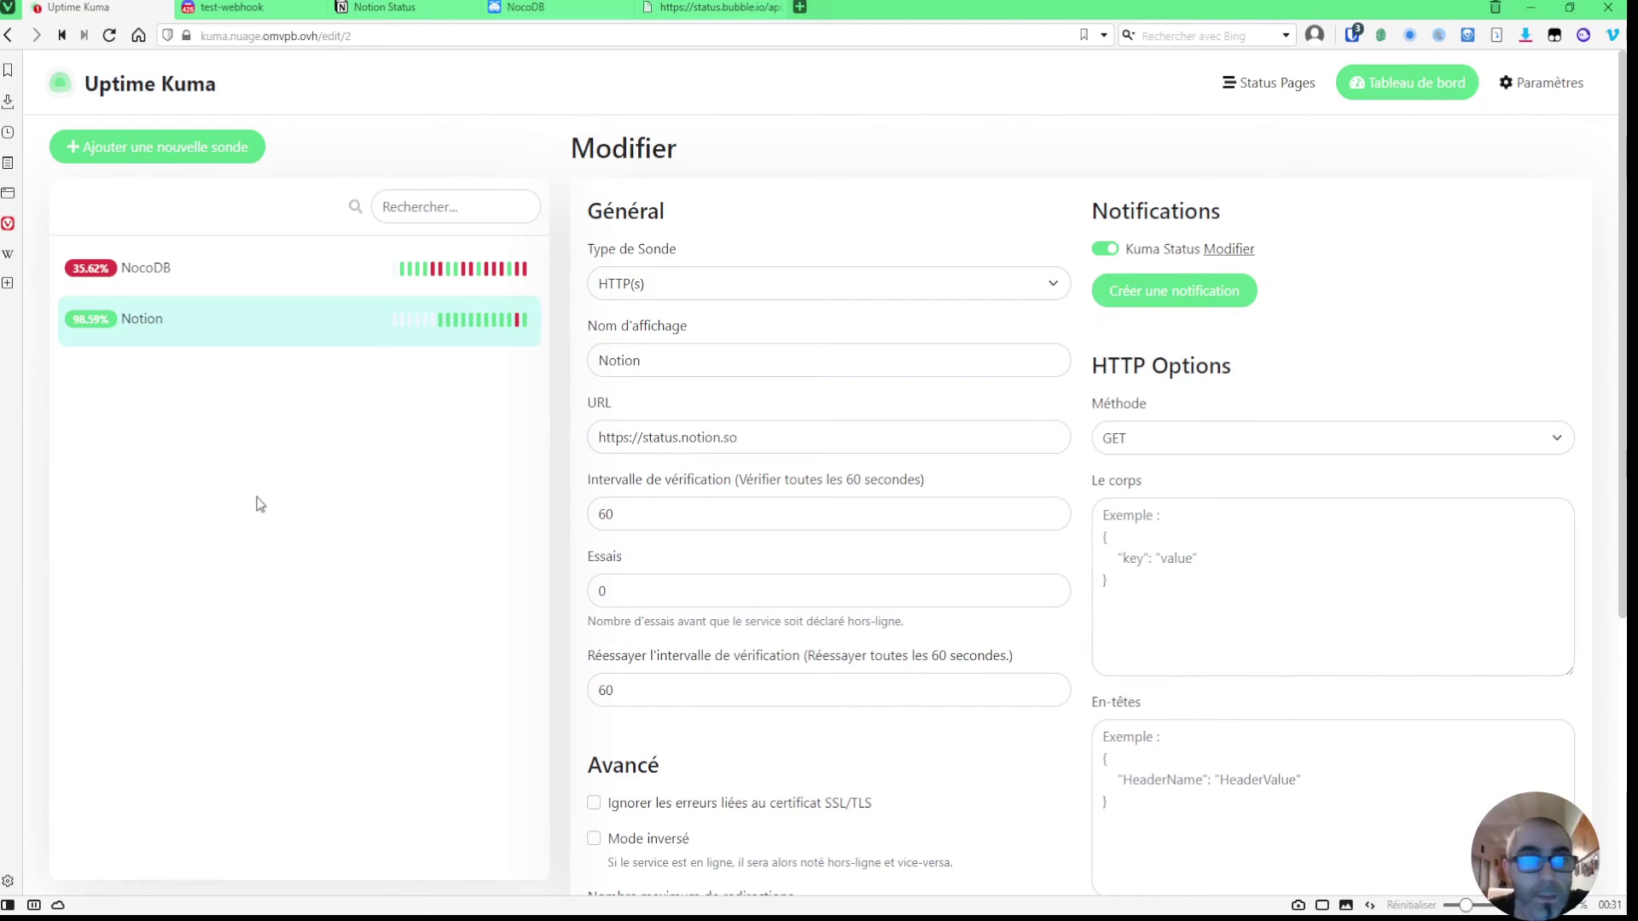
{"action": "scroll", "coordinate": [217, 437], "scroll_direction": "down", "scroll_amount": 1}
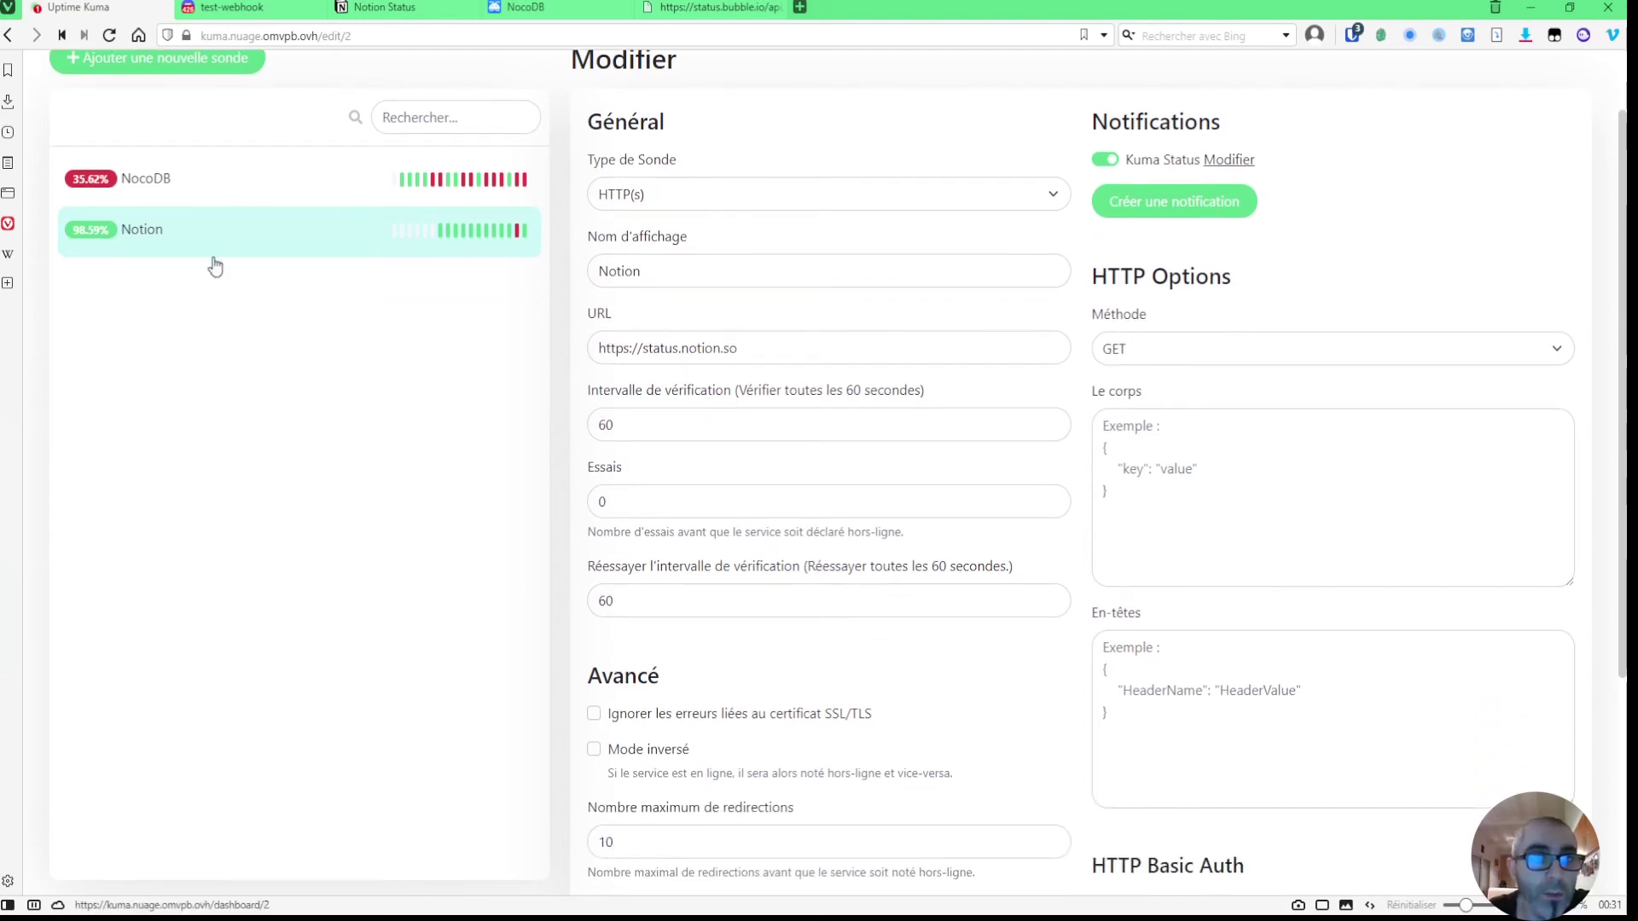
{"action": "scroll", "coordinate": [416, 551], "scroll_direction": "up", "scroll_amount": 1}
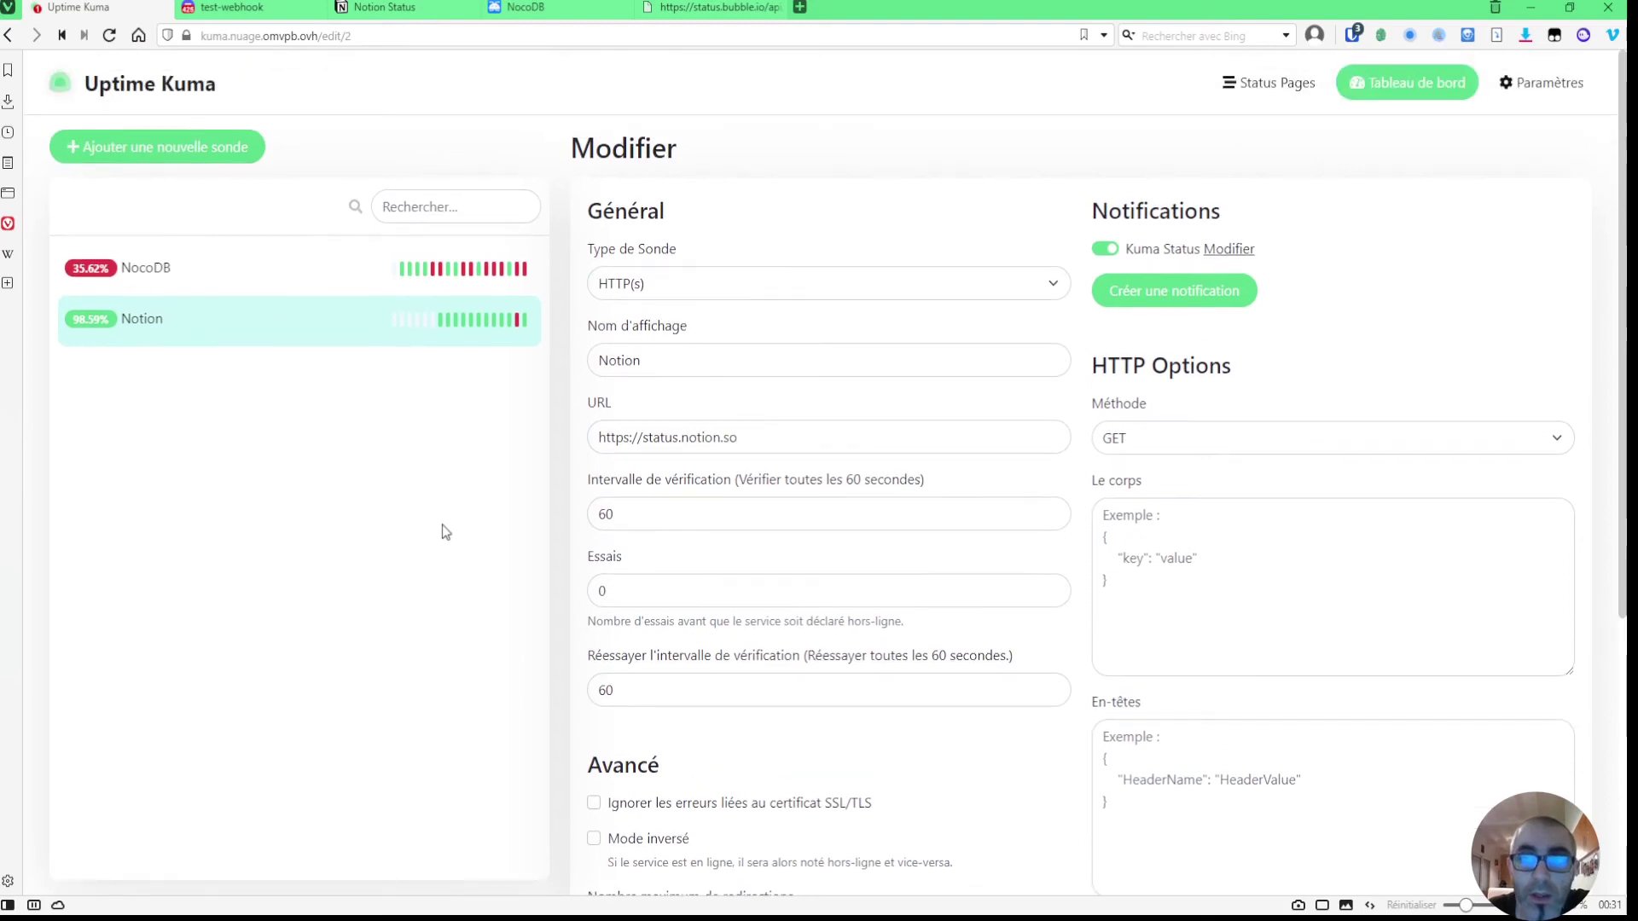
{"action": "left_click", "coordinate": [1225, 446]}
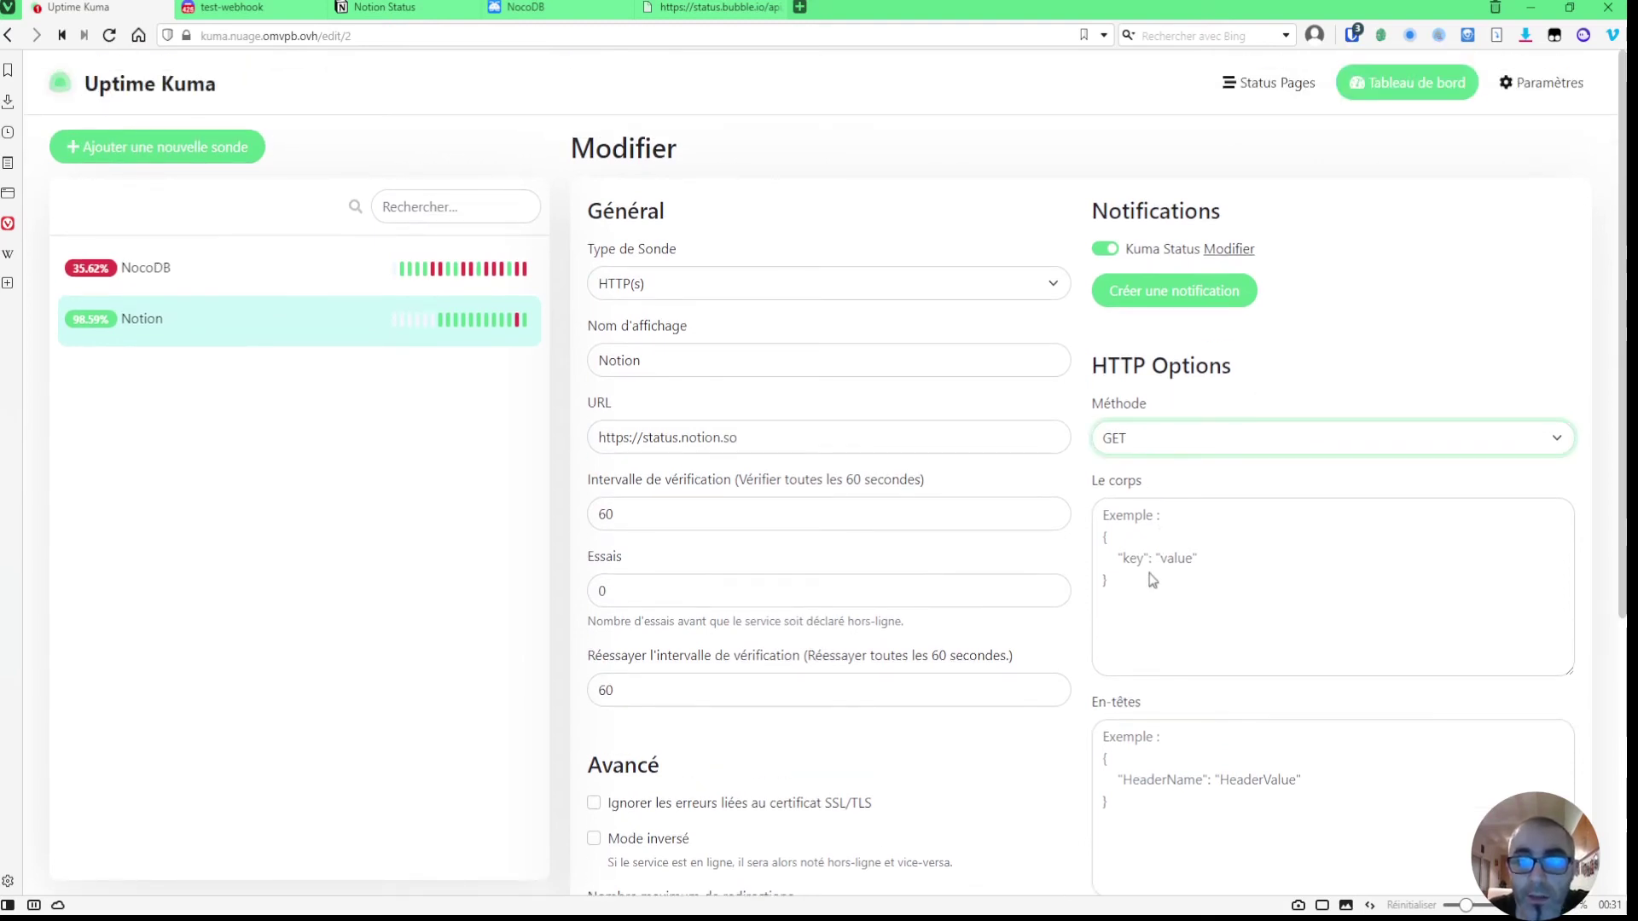
{"action": "left_click", "coordinate": [1336, 382]}
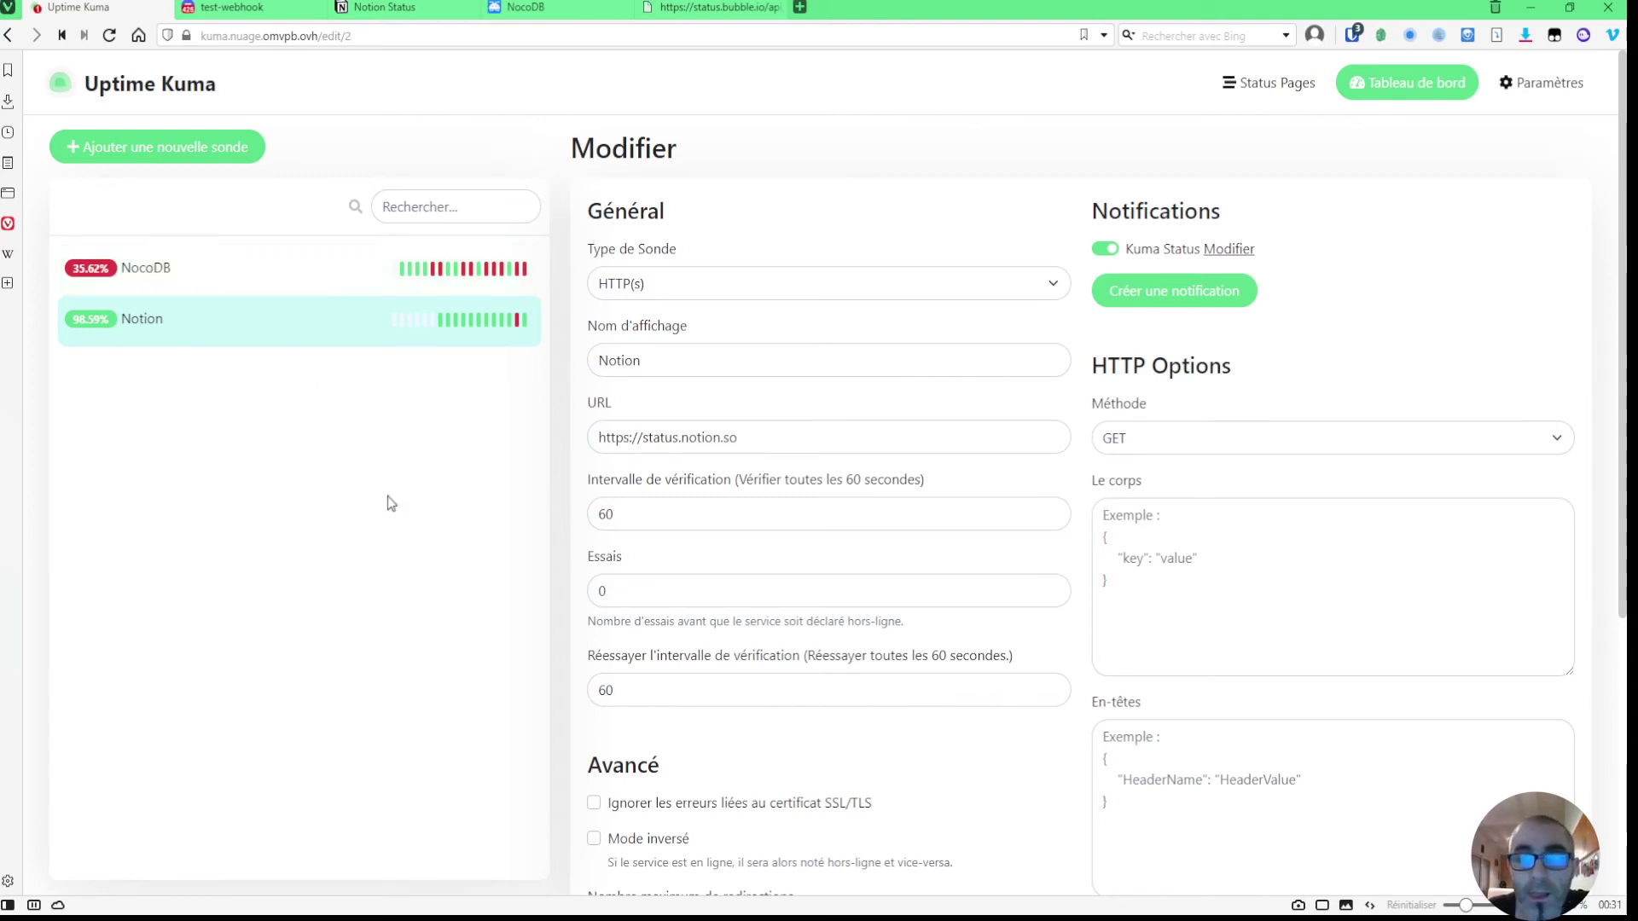
{"action": "scroll", "coordinate": [389, 504], "scroll_direction": "down", "scroll_amount": 3}
{"action": "scroll", "coordinate": [371, 478], "scroll_direction": "up", "scroll_amount": 3}
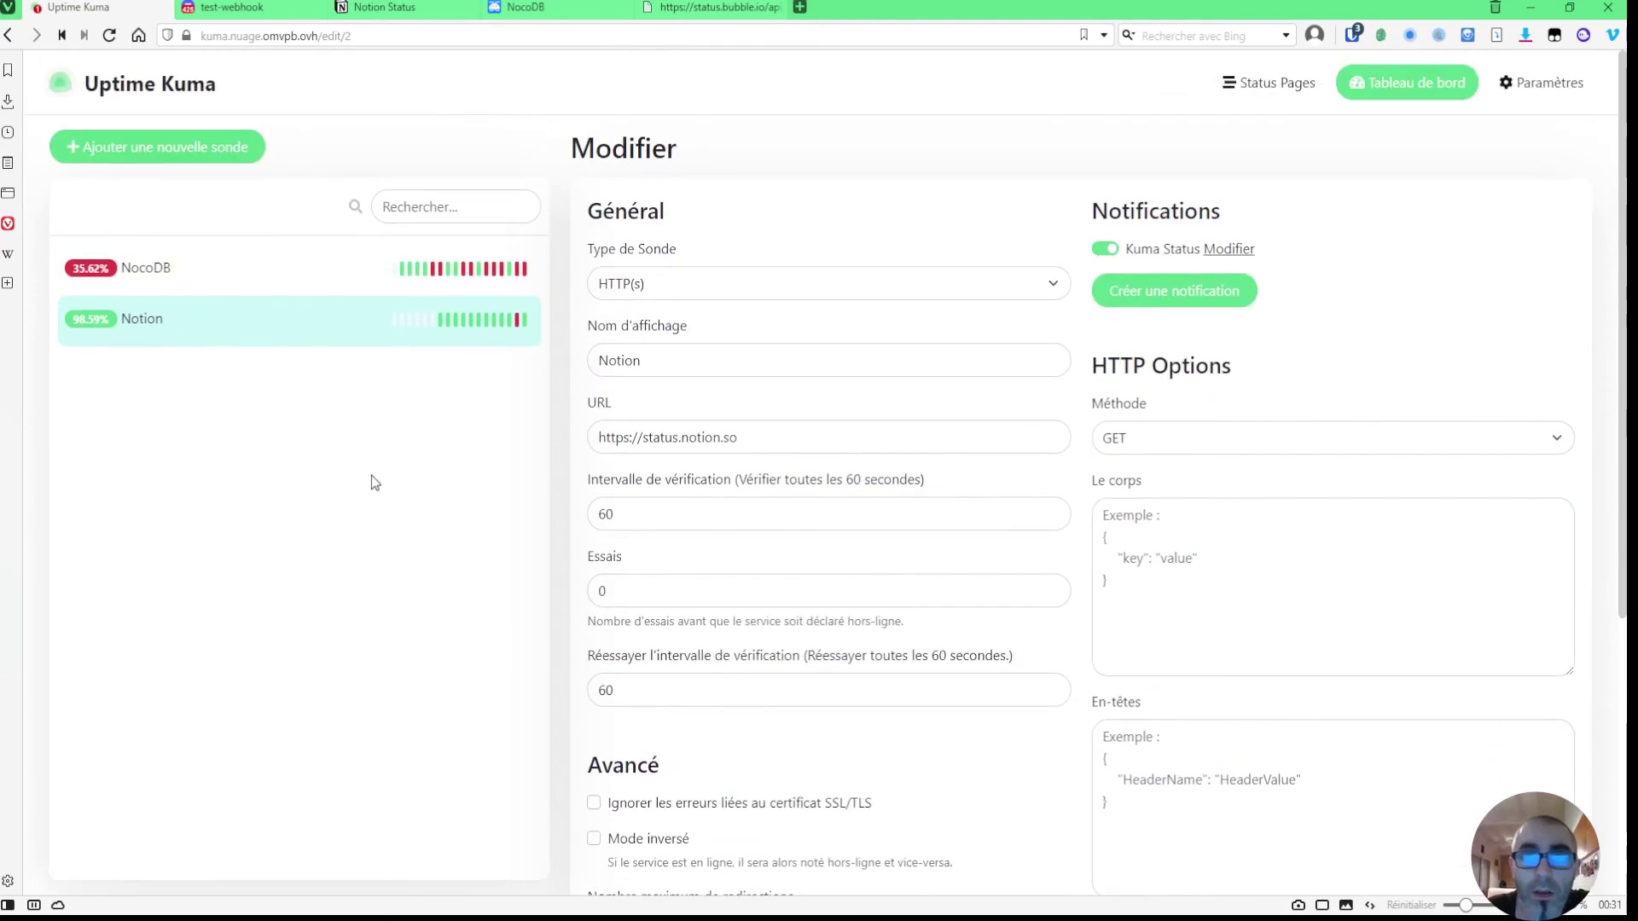
{"action": "left_click", "coordinate": [1309, 81]}
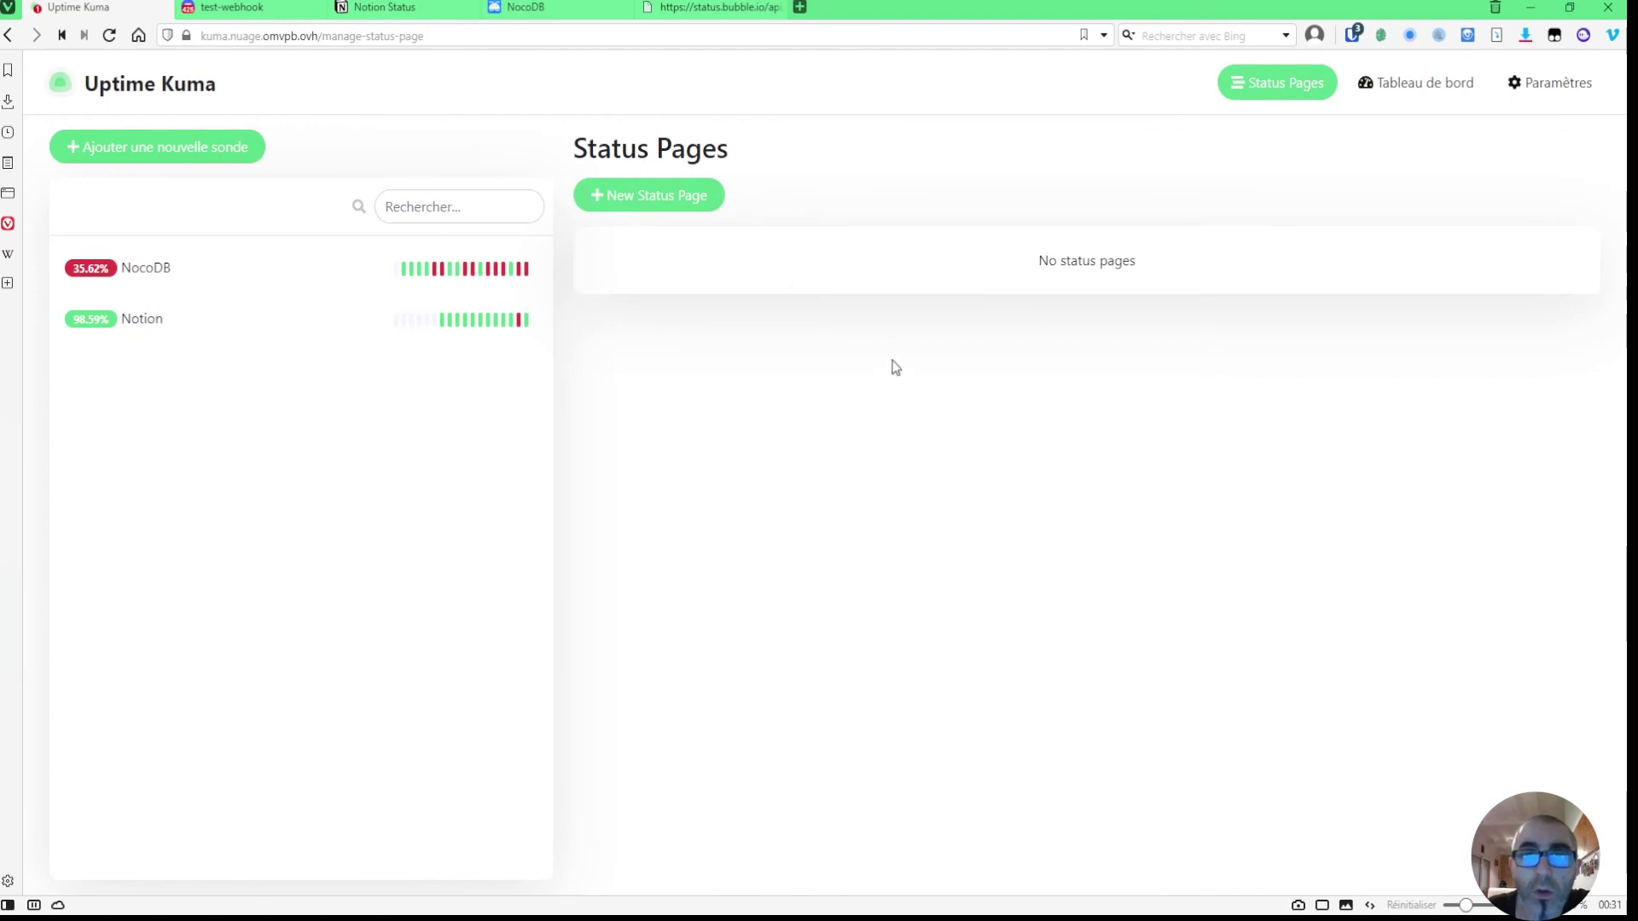
- Create a new status page with name 'test' and slug 'test', opening its editor
{"action": "left_click", "coordinate": [663, 203]}
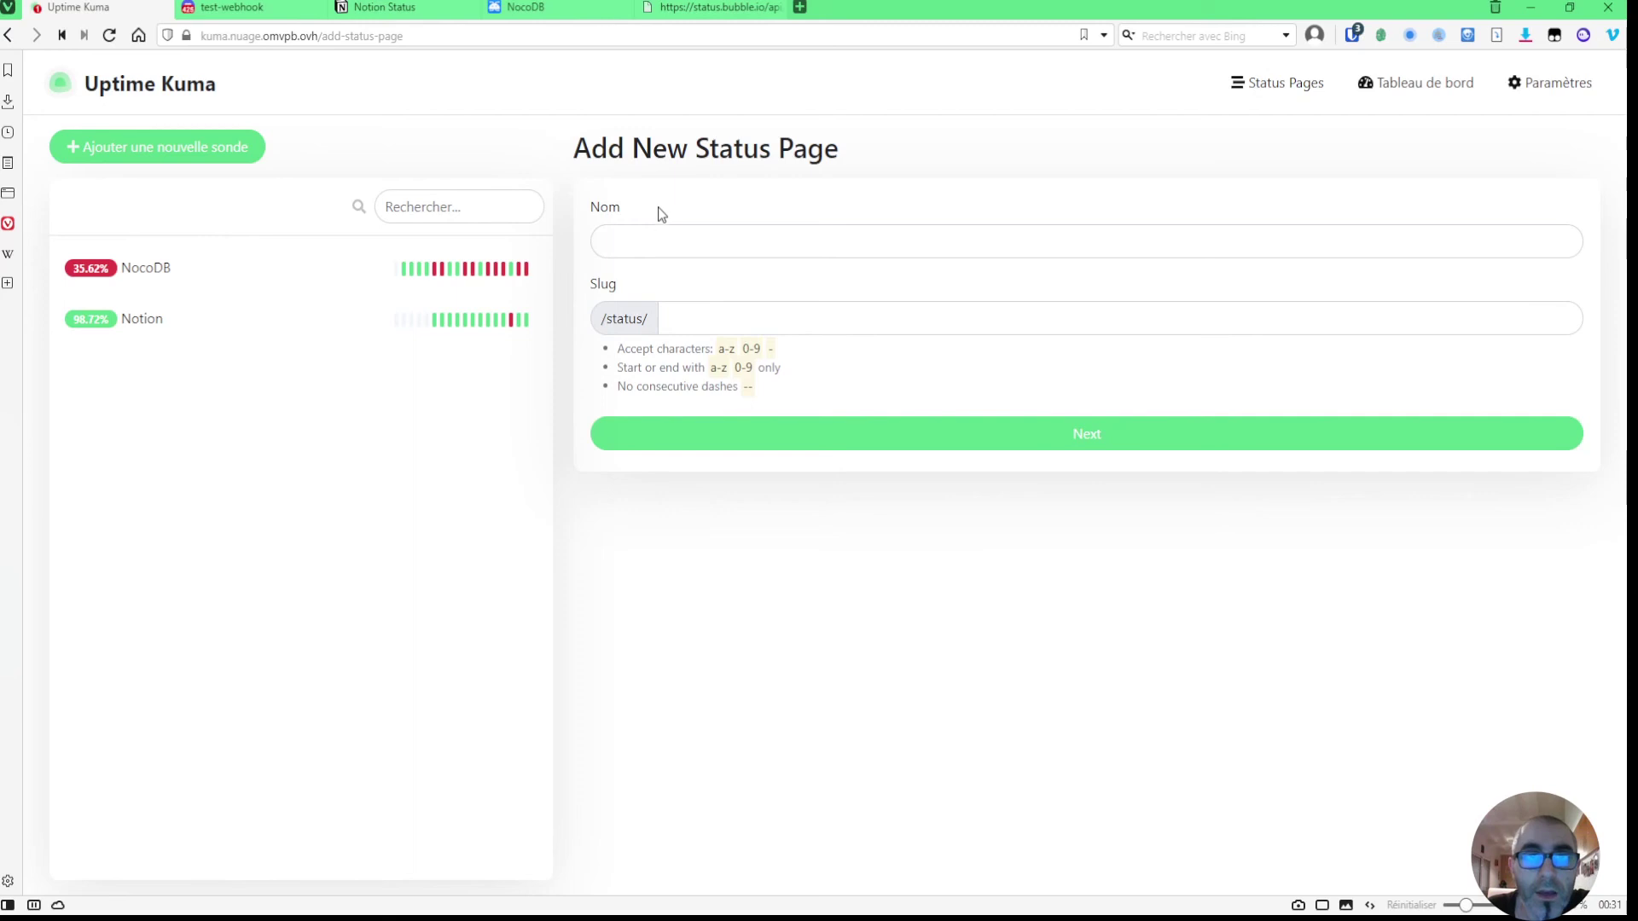
{"action": "left_click", "coordinate": [709, 315]}
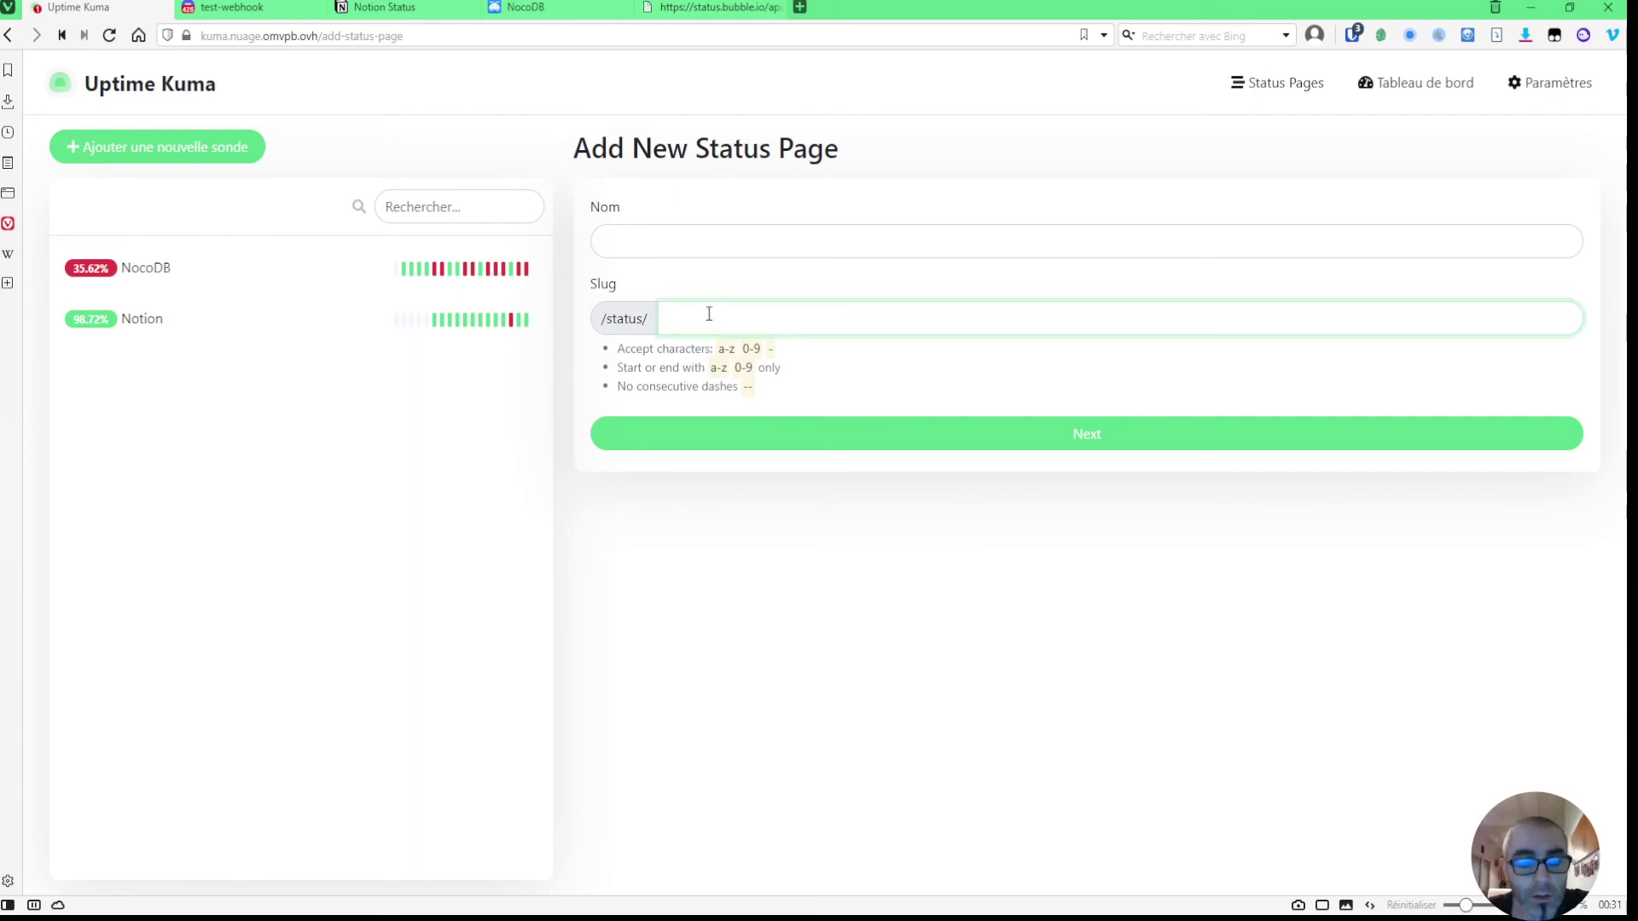
{"action": "left_click", "coordinate": [646, 227]}
{"action": "type", "text": "test"}
{"action": "left_click", "coordinate": [735, 516]}
{"action": "left_click", "coordinate": [816, 432]}
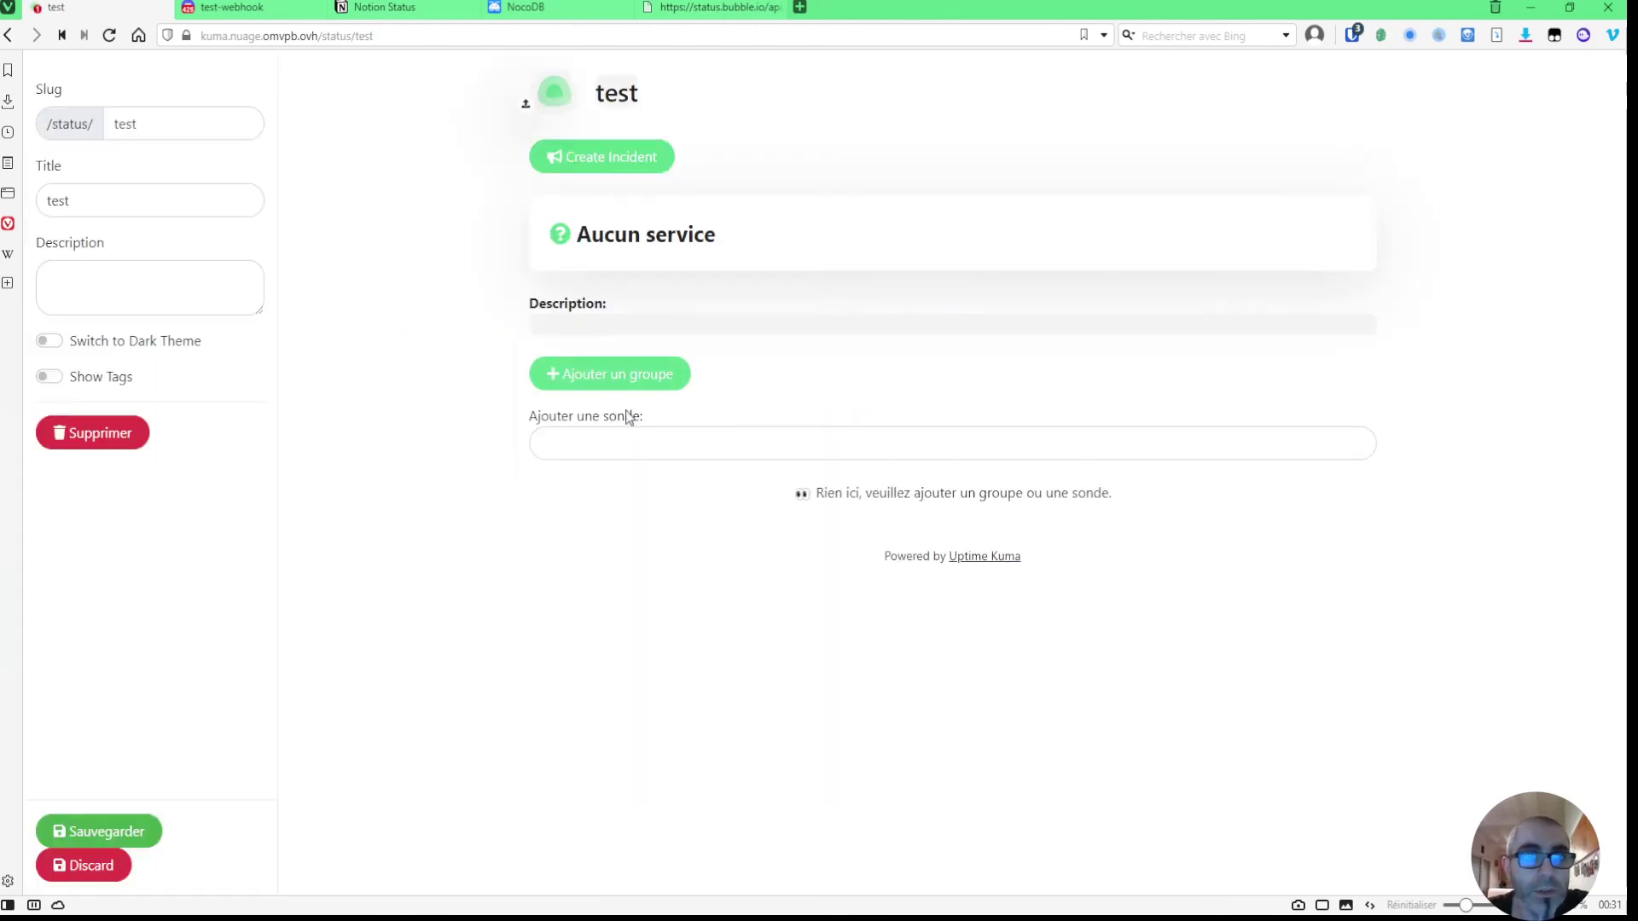
- Add two groups, remove the Untitled and Services groups, and save the page
{"action": "left_click", "coordinate": [613, 375]}
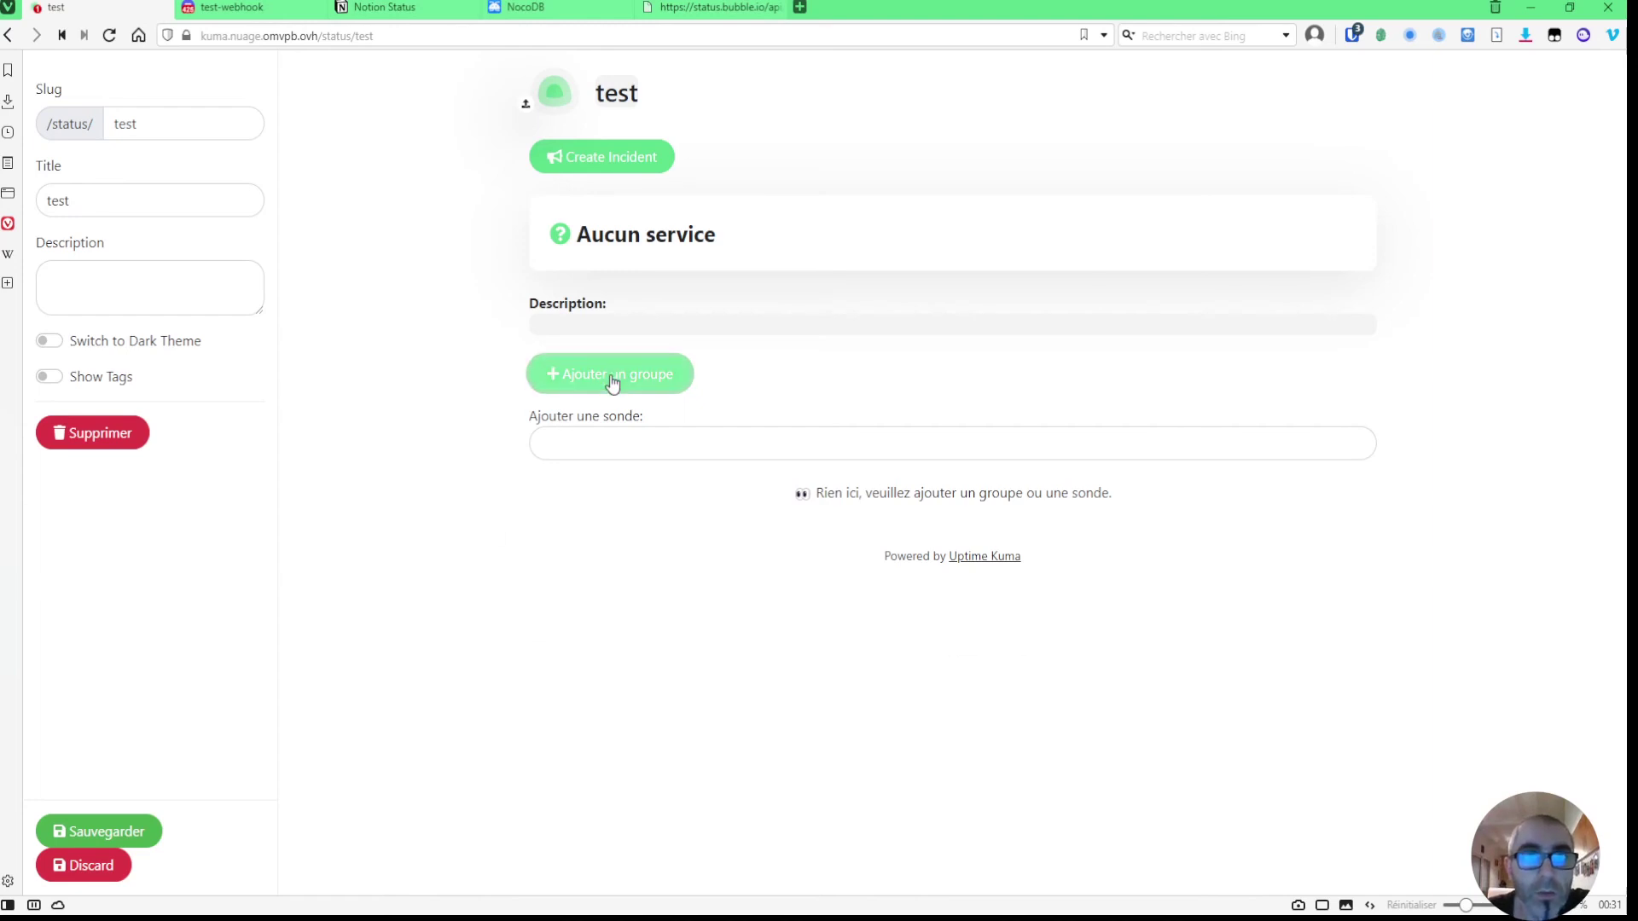
{"action": "left_click", "coordinate": [613, 375]}
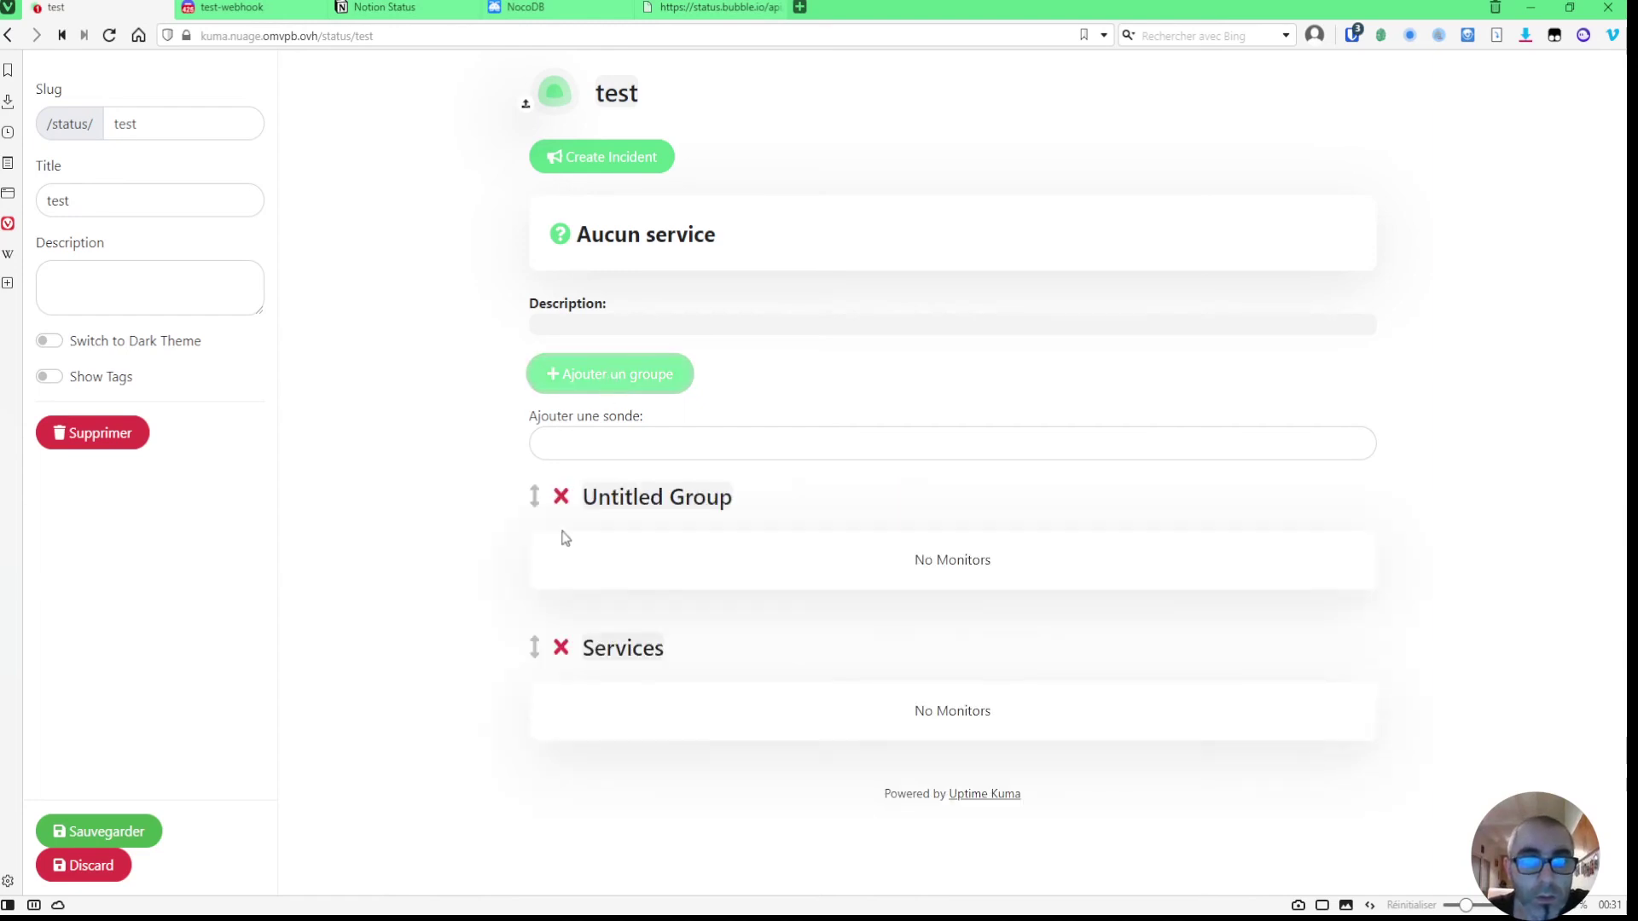
{"action": "left_click", "coordinate": [560, 497]}
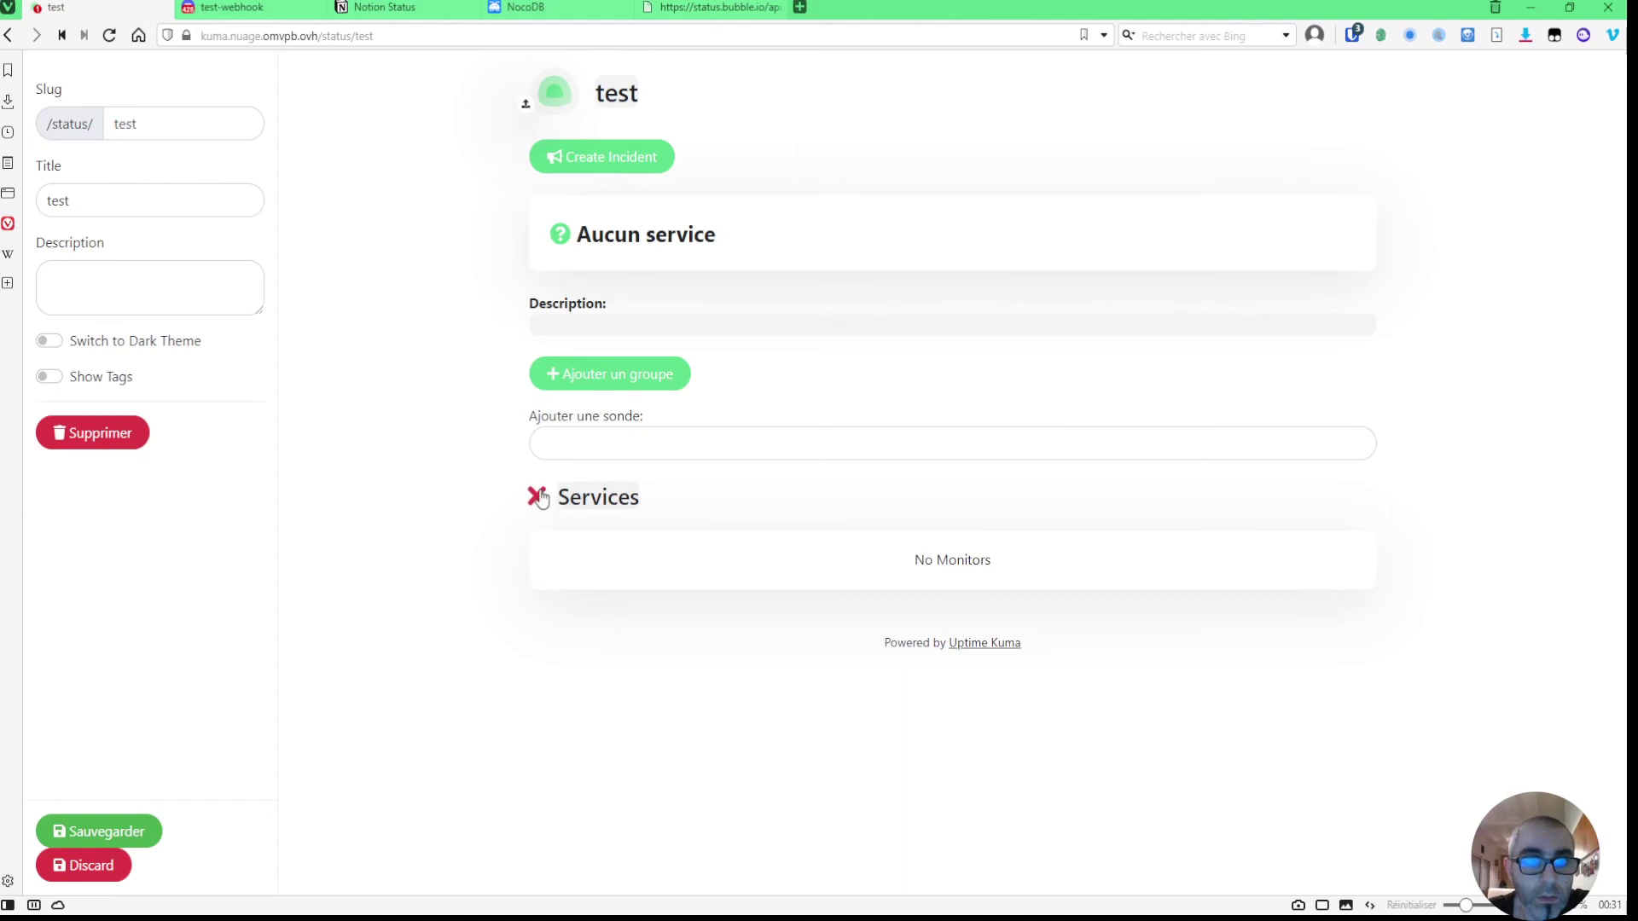
{"action": "left_click", "coordinate": [536, 496]}
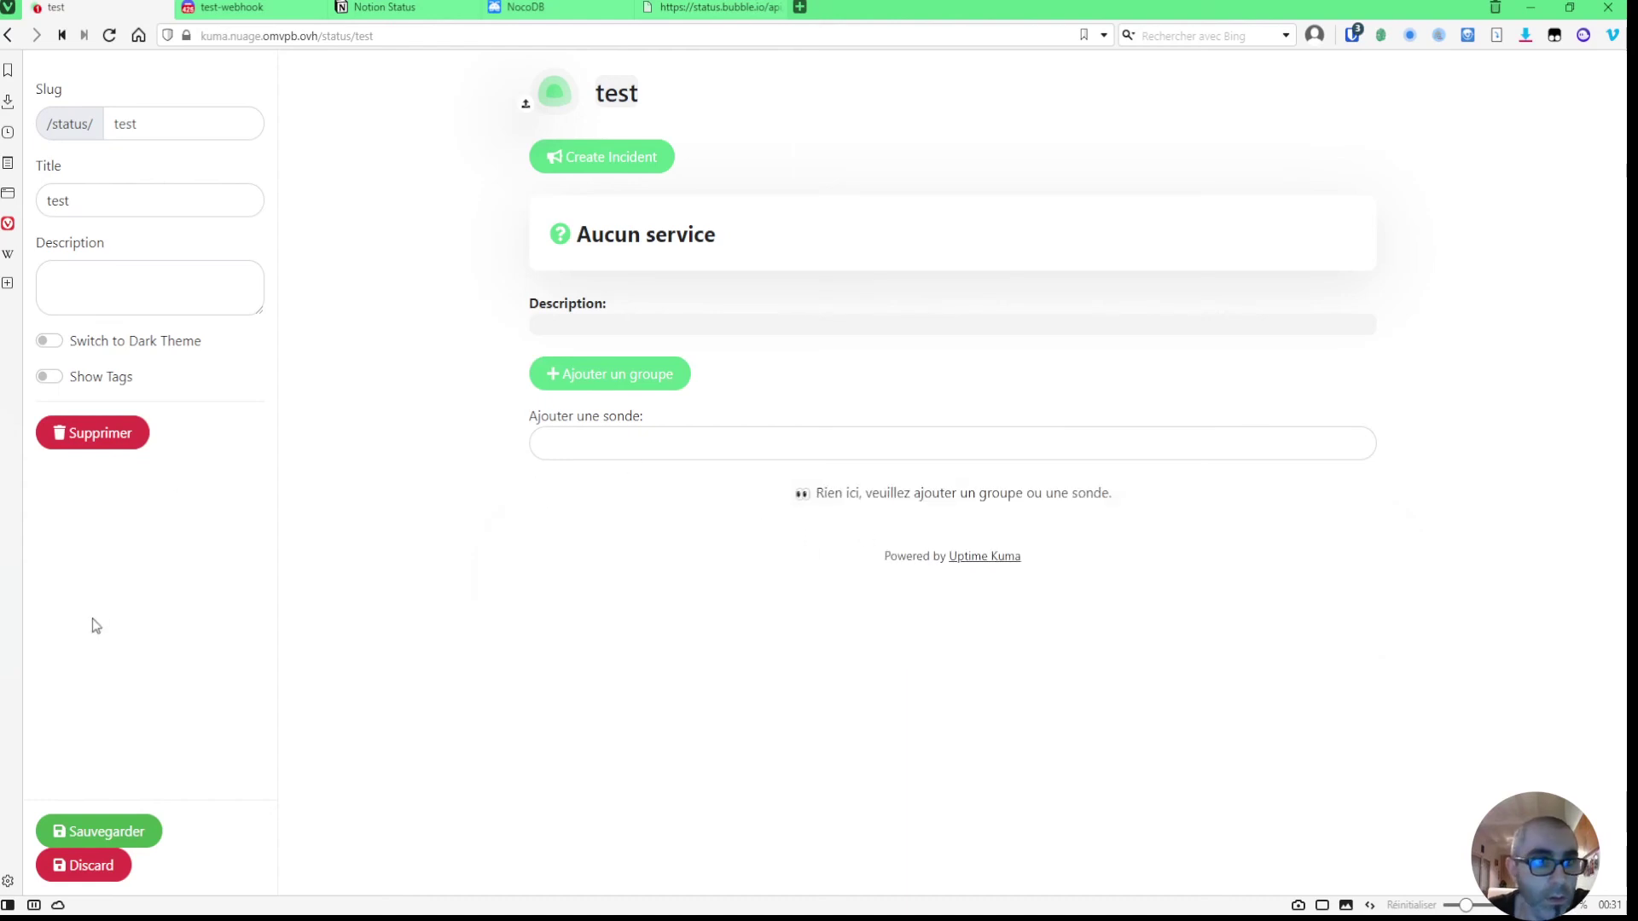
{"action": "left_click", "coordinate": [108, 831]}
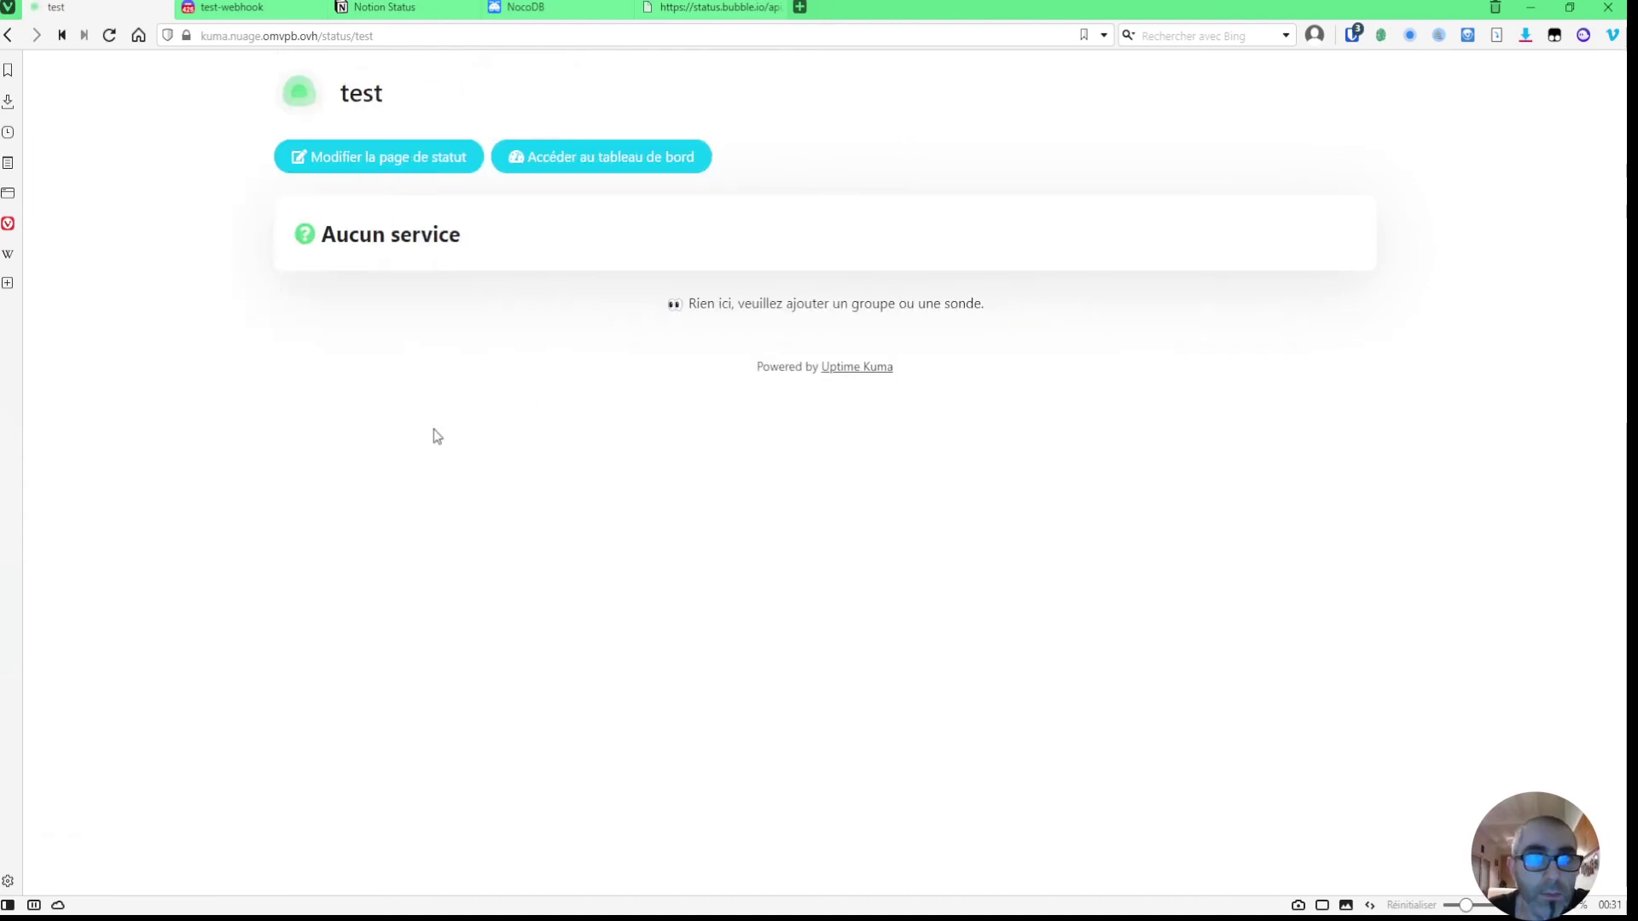
- Reopen the page editor, add the NocoDB and Notion monitors, and save
{"action": "left_click", "coordinate": [420, 166]}
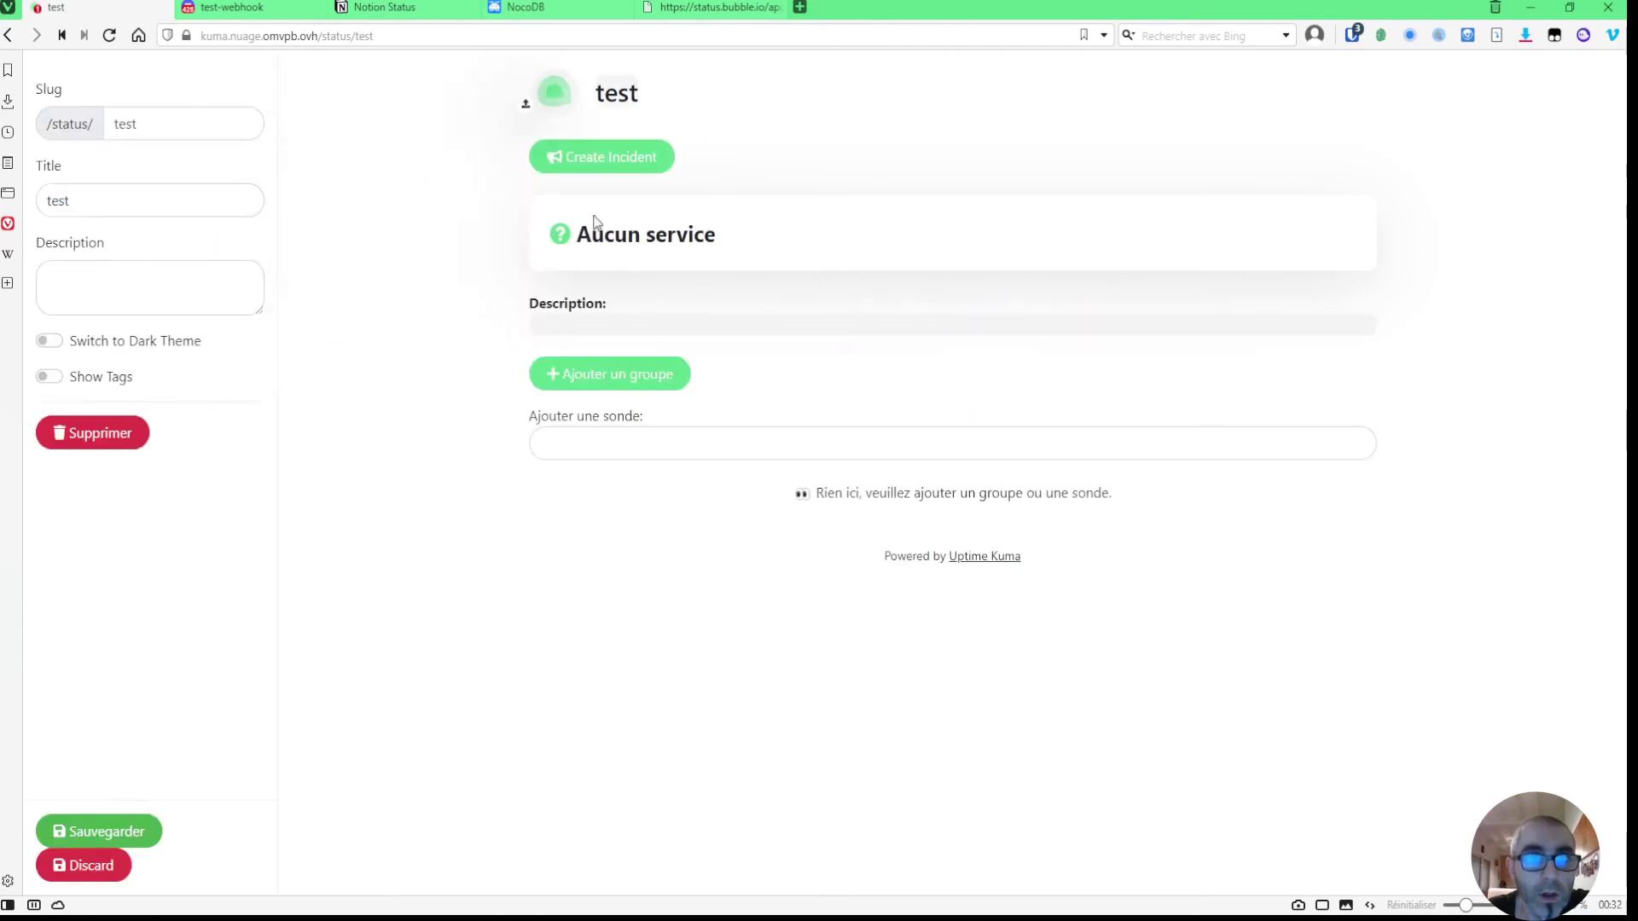
{"action": "left_click", "coordinate": [601, 450]}
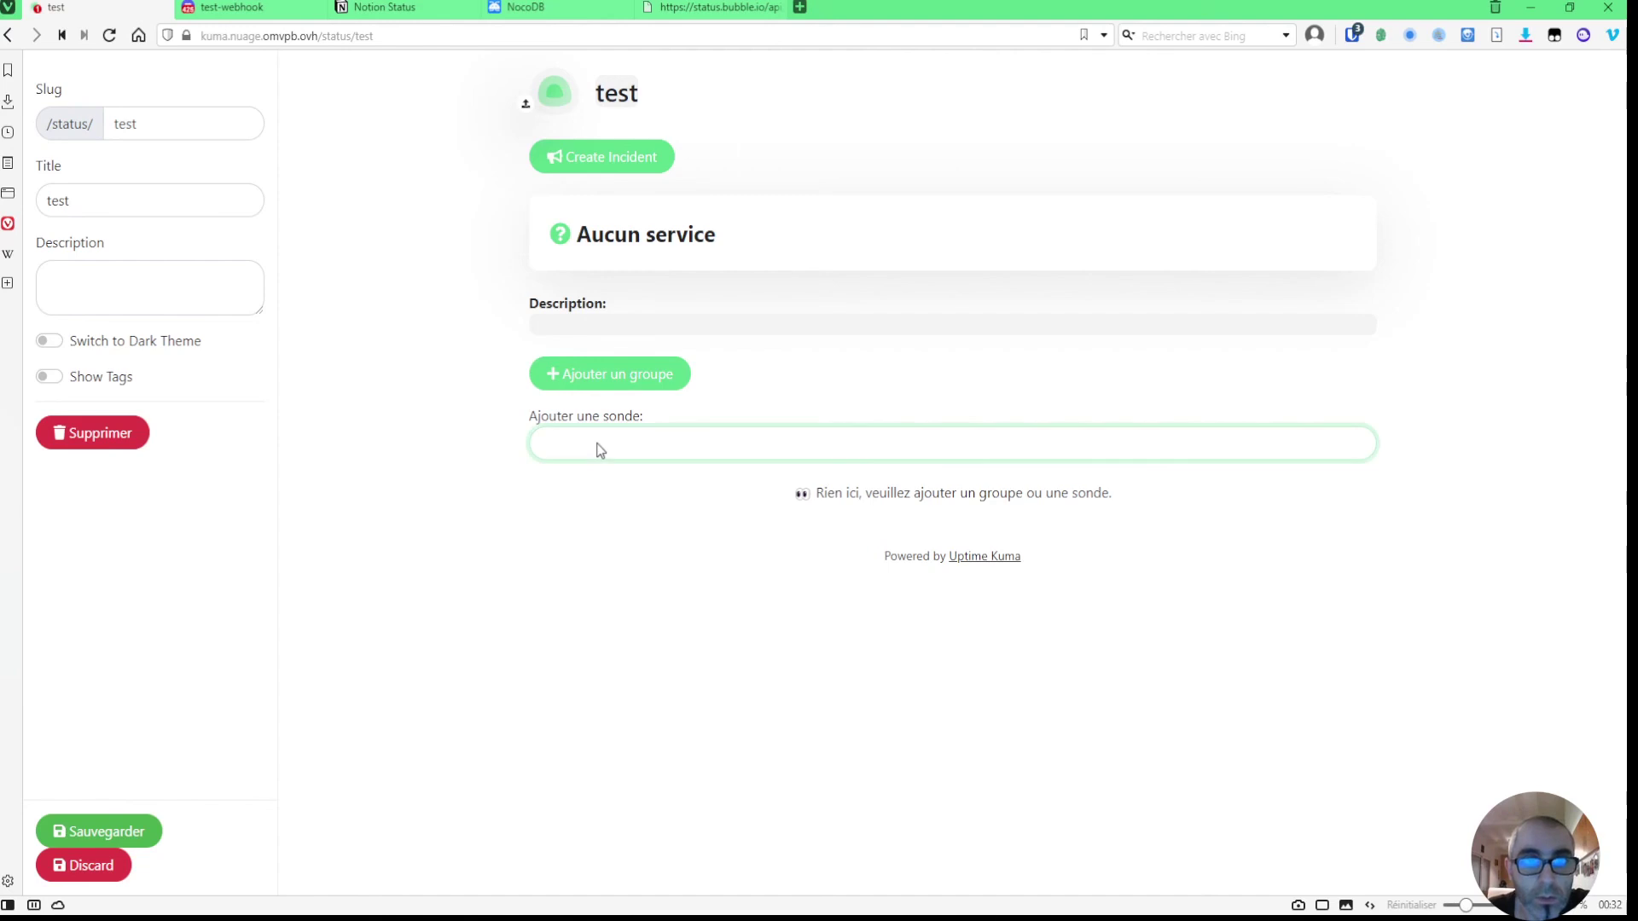
{"action": "left_click", "coordinate": [591, 477]}
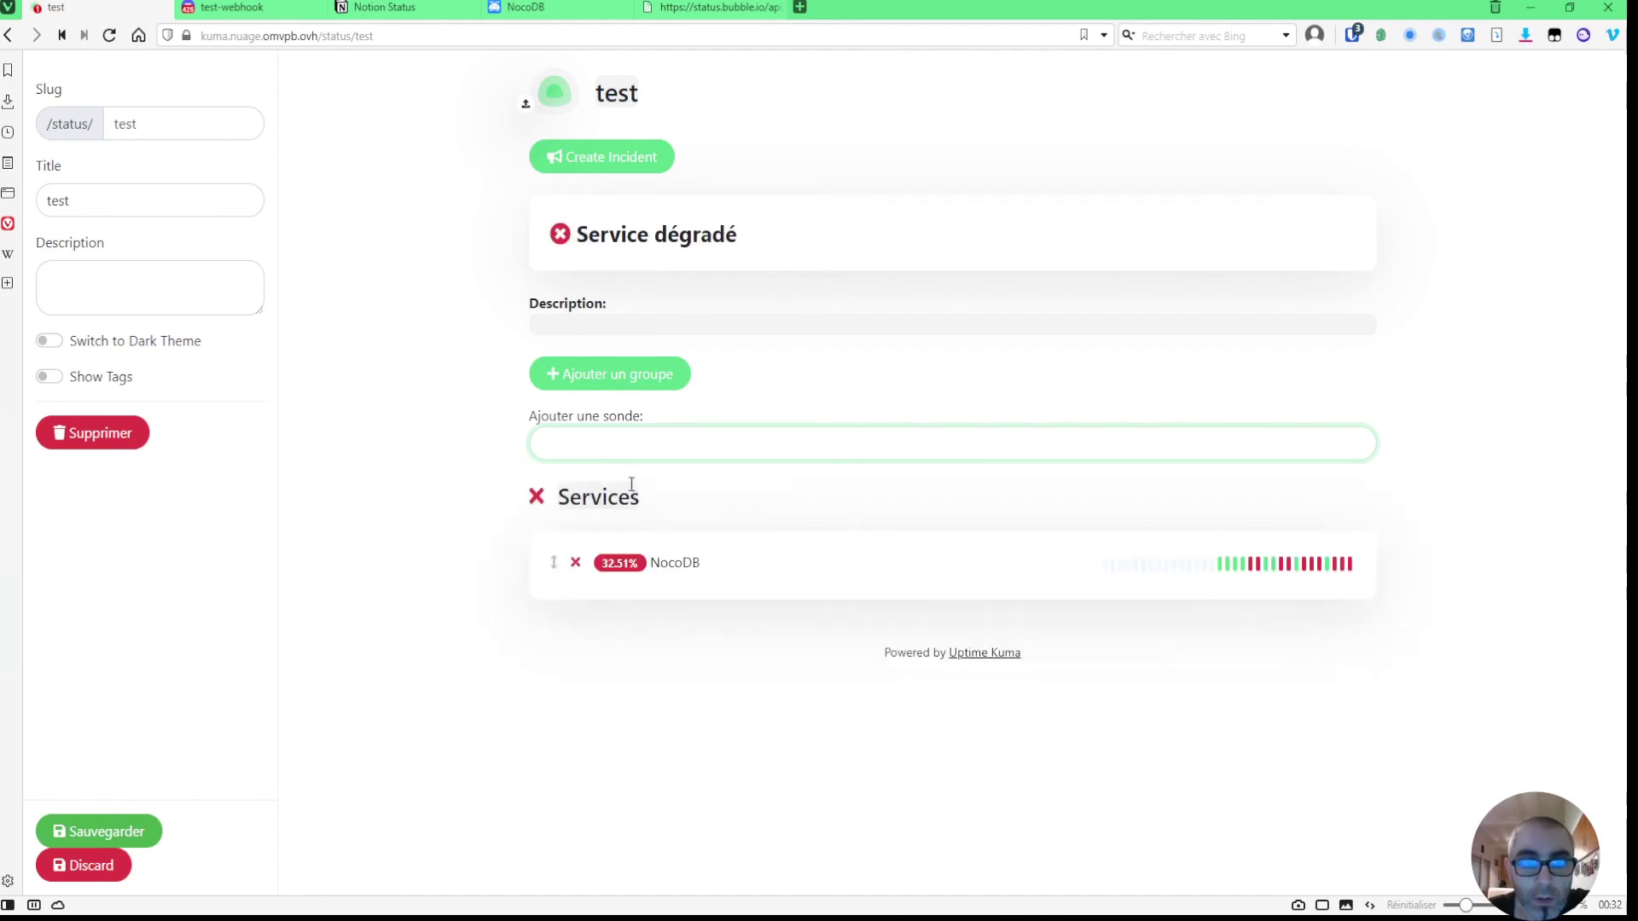
{"action": "left_click", "coordinate": [618, 450]}
{"action": "left_click", "coordinate": [596, 474]}
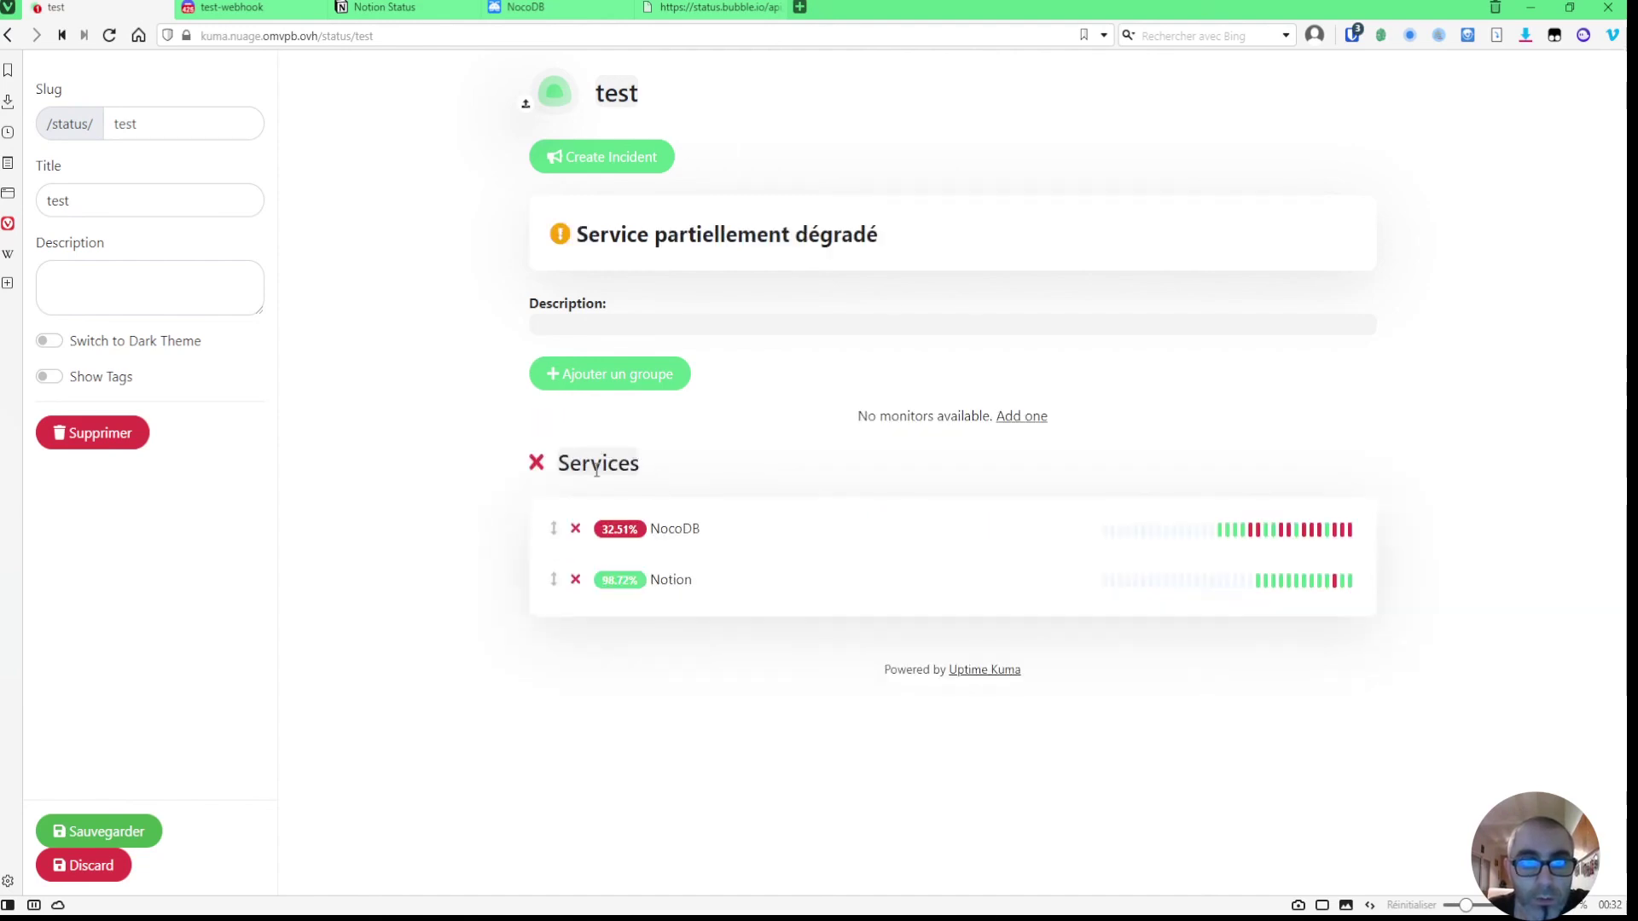
{"action": "left_click", "coordinate": [126, 826]}
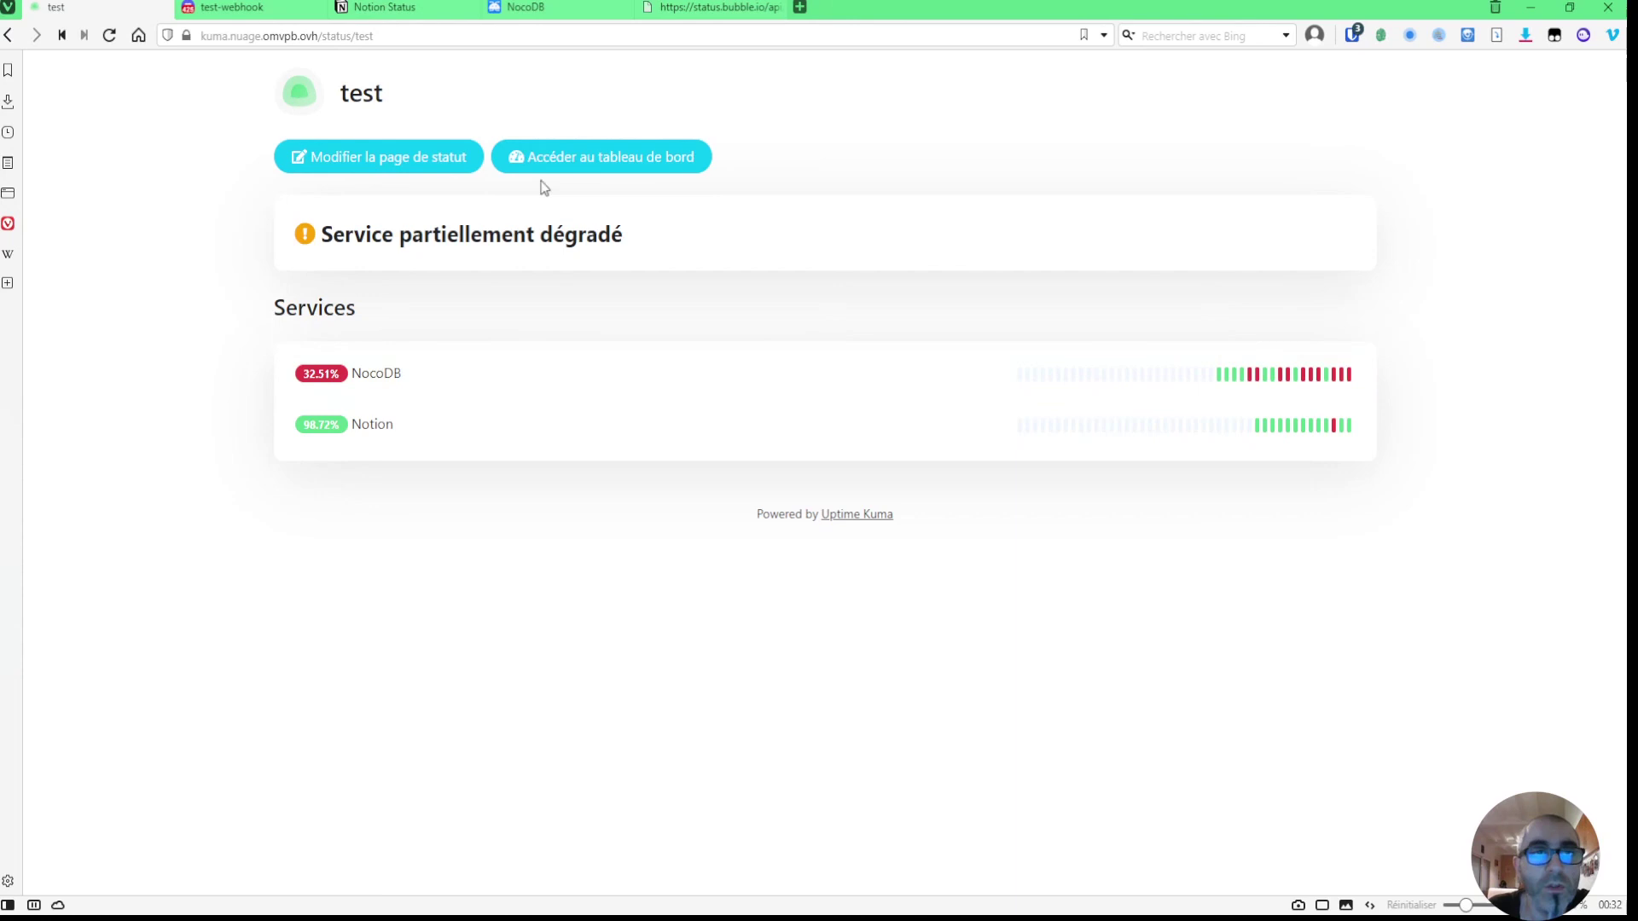
{"action": "left_click", "coordinate": [397, 37]}
- Select the /status/test page address, then go back to the Uptime Kuma dashboard
{"action": "left_click", "coordinate": [438, 36]}
{"action": "left_click_drag", "start_coordinate": [453, 36], "coordinate": [203, 30]}
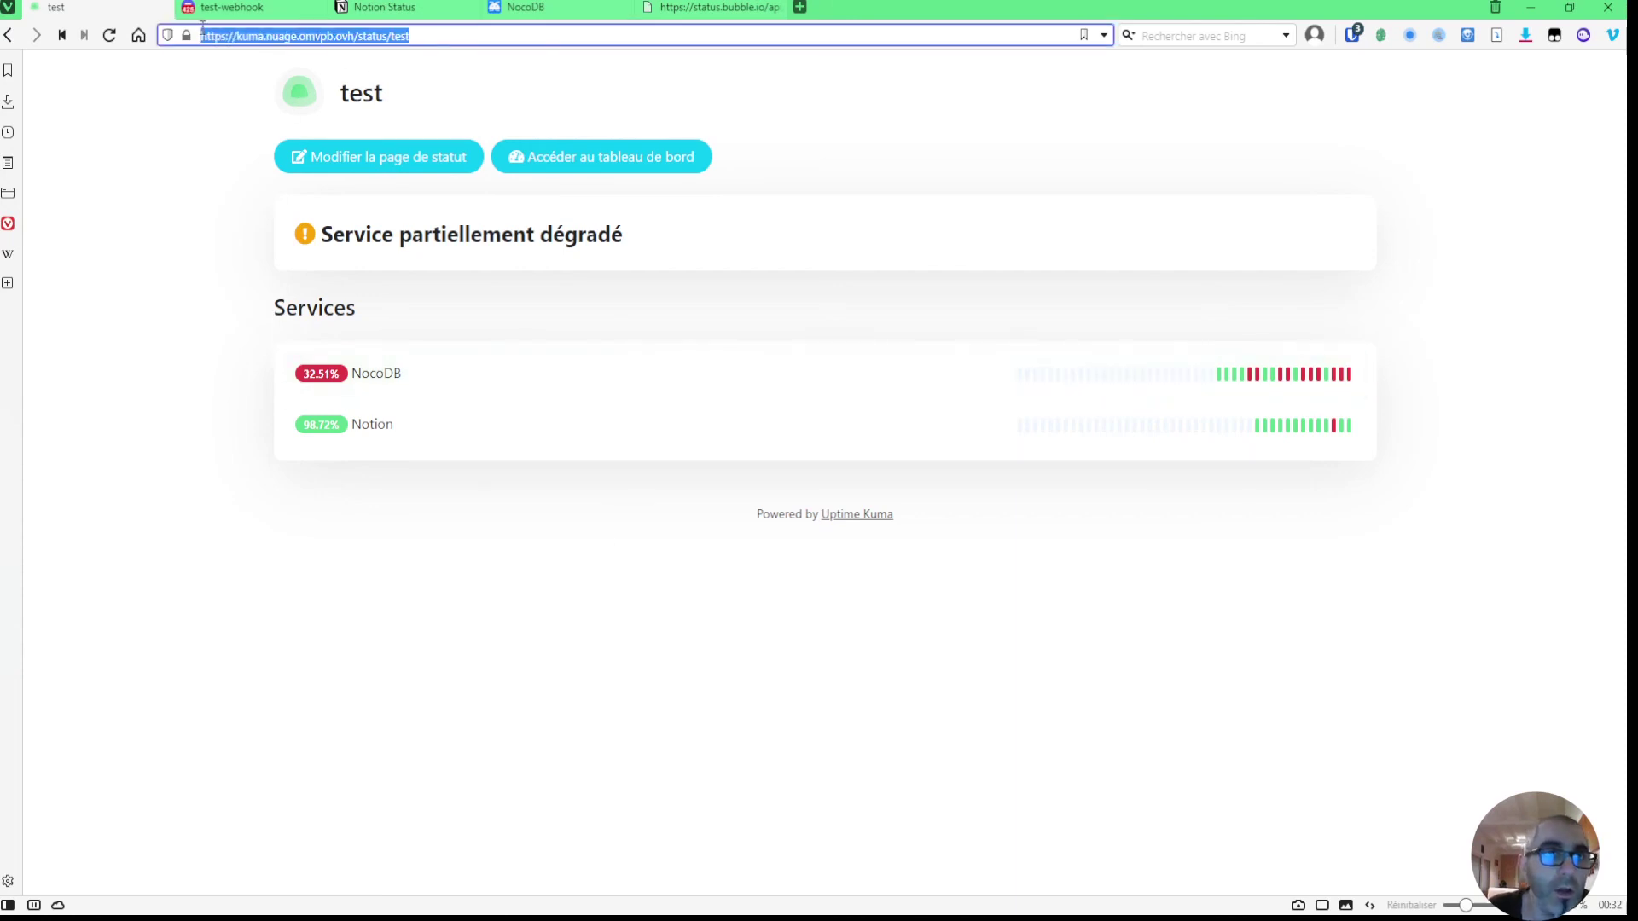
{"action": "left_click", "coordinate": [571, 160]}
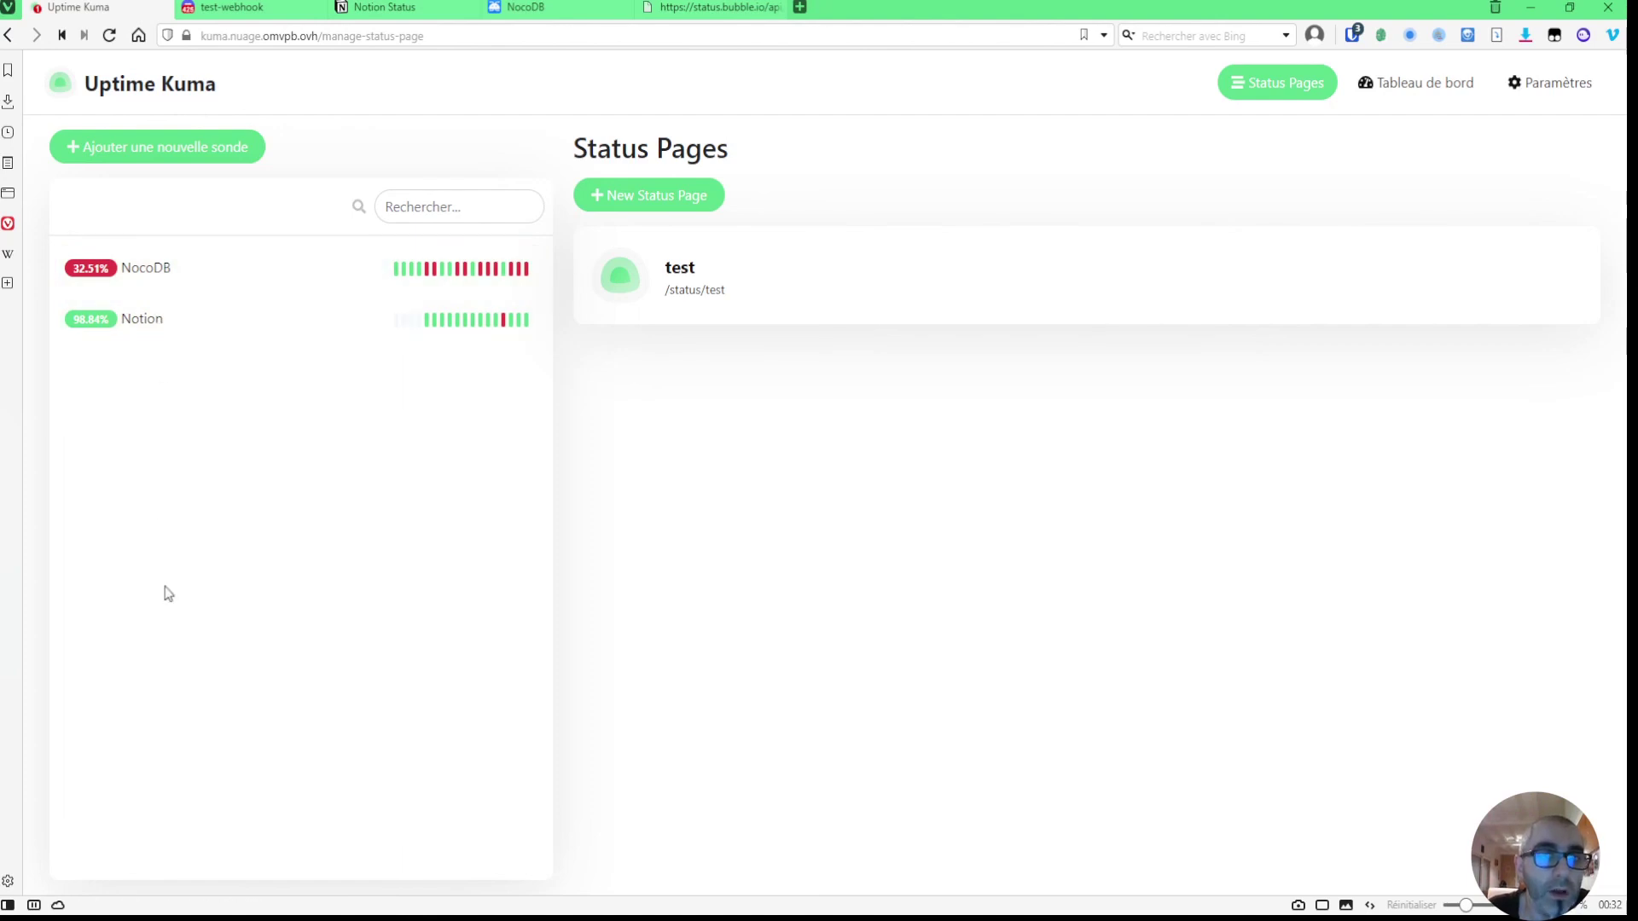
- Open the NocoDB monitor's edit form and review its URL, 60-second interval and retries
{"action": "left_click", "coordinate": [147, 275]}
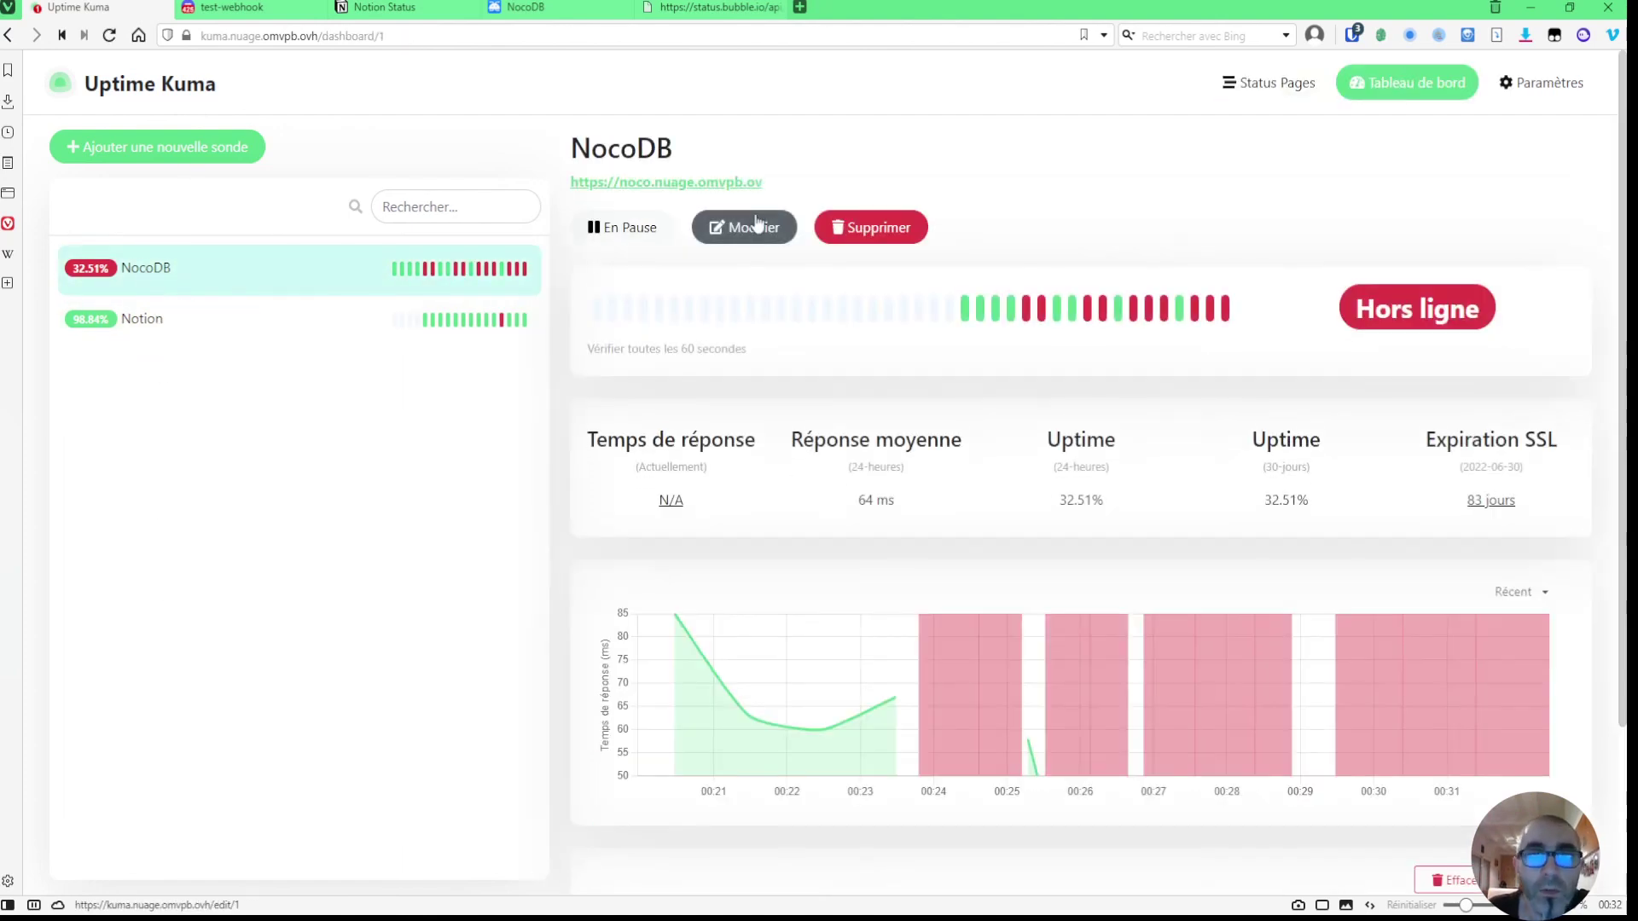
{"action": "left_click", "coordinate": [748, 227]}
{"action": "left_click", "coordinate": [828, 435]}
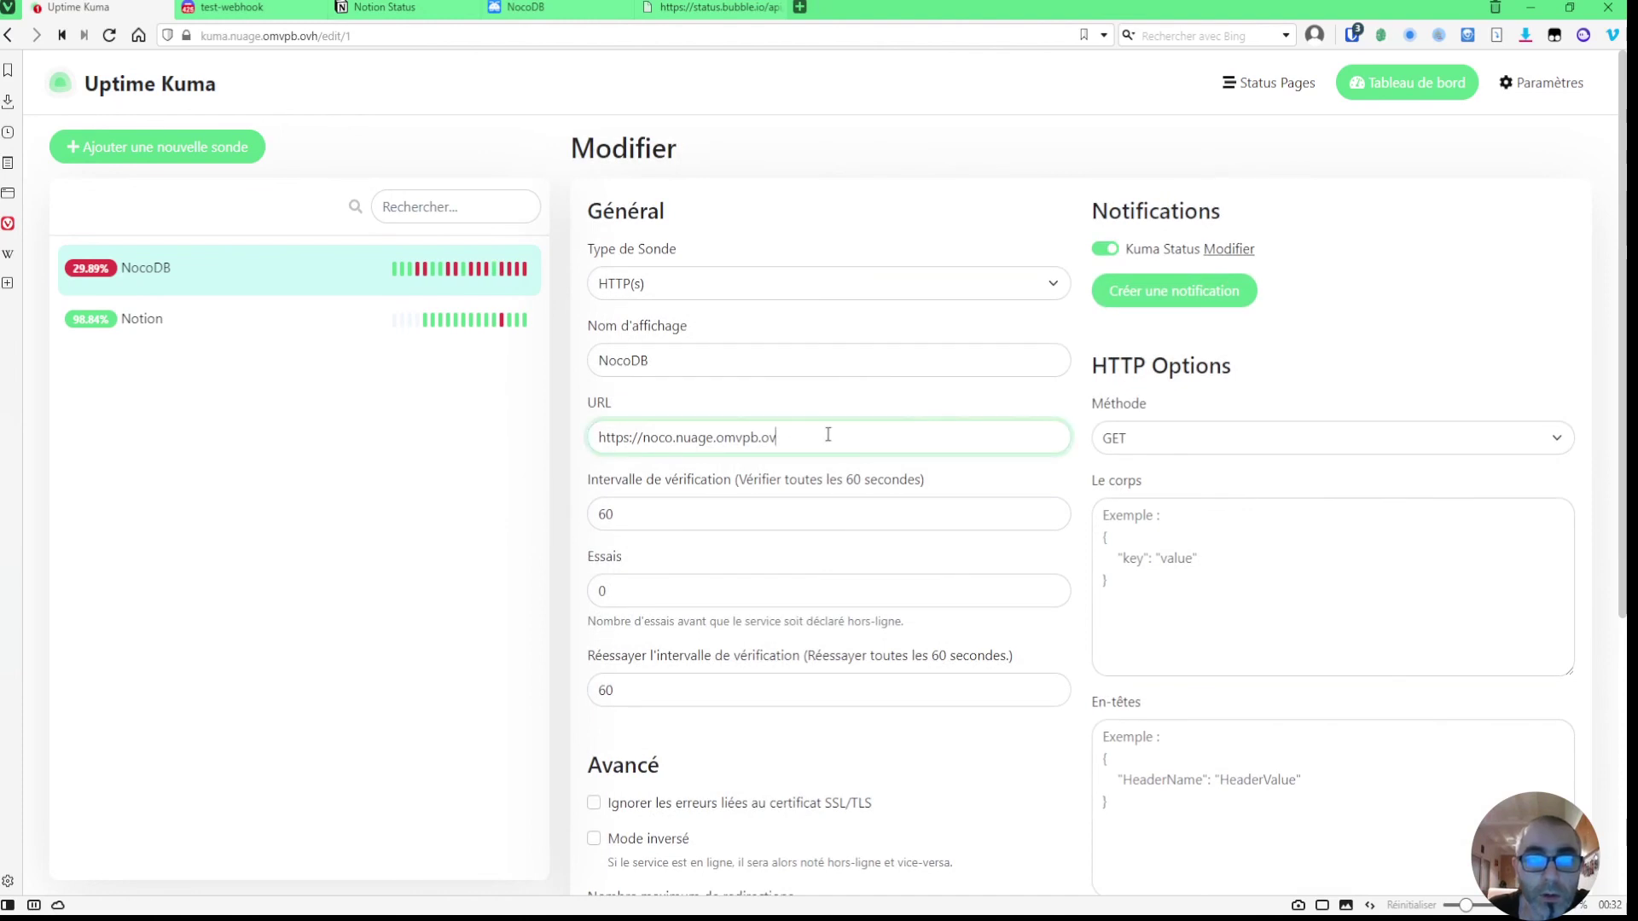
{"action": "left_click", "coordinate": [794, 400]}
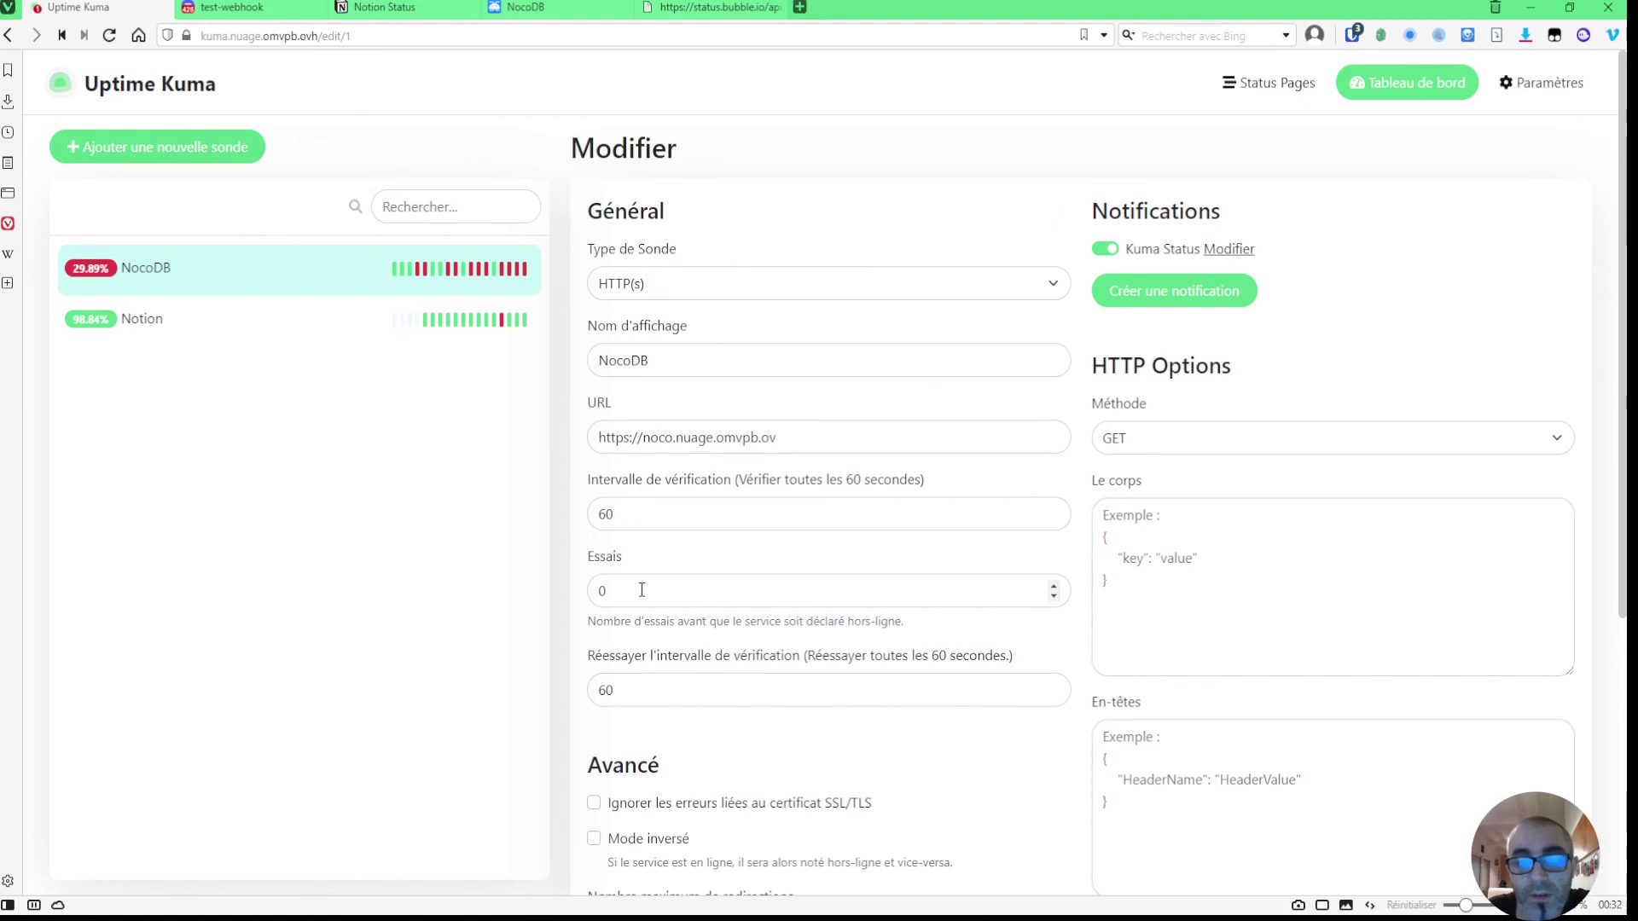
{"action": "scroll", "coordinate": [648, 593], "scroll_direction": "down", "scroll_amount": 1}
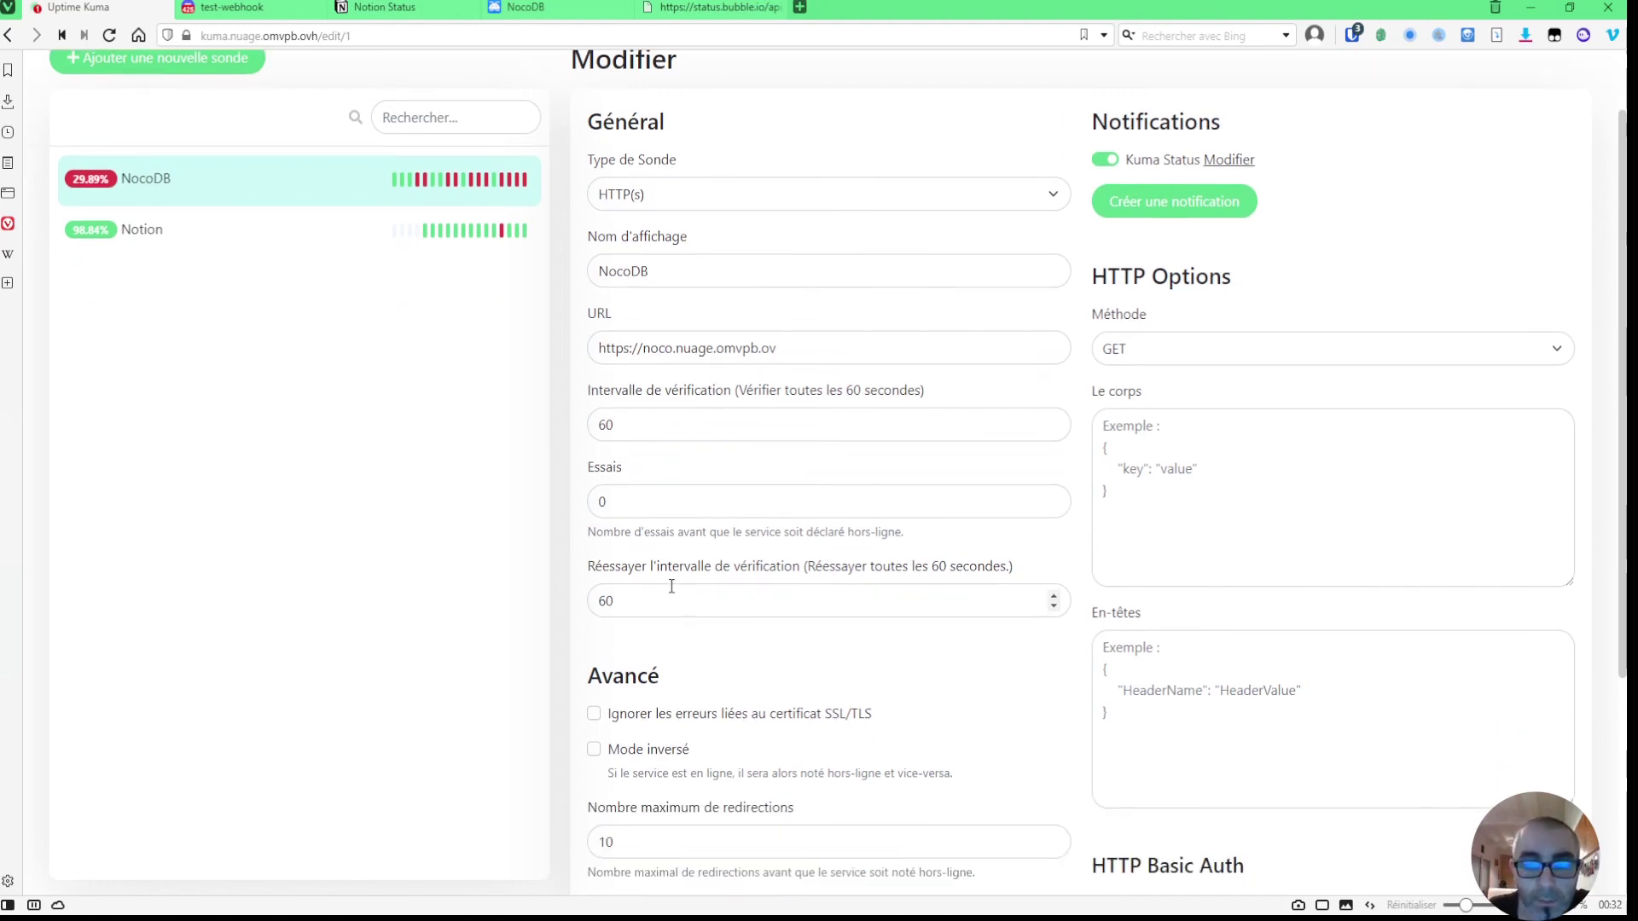
{"action": "scroll", "coordinate": [665, 587], "scroll_direction": "down", "scroll_amount": 4}
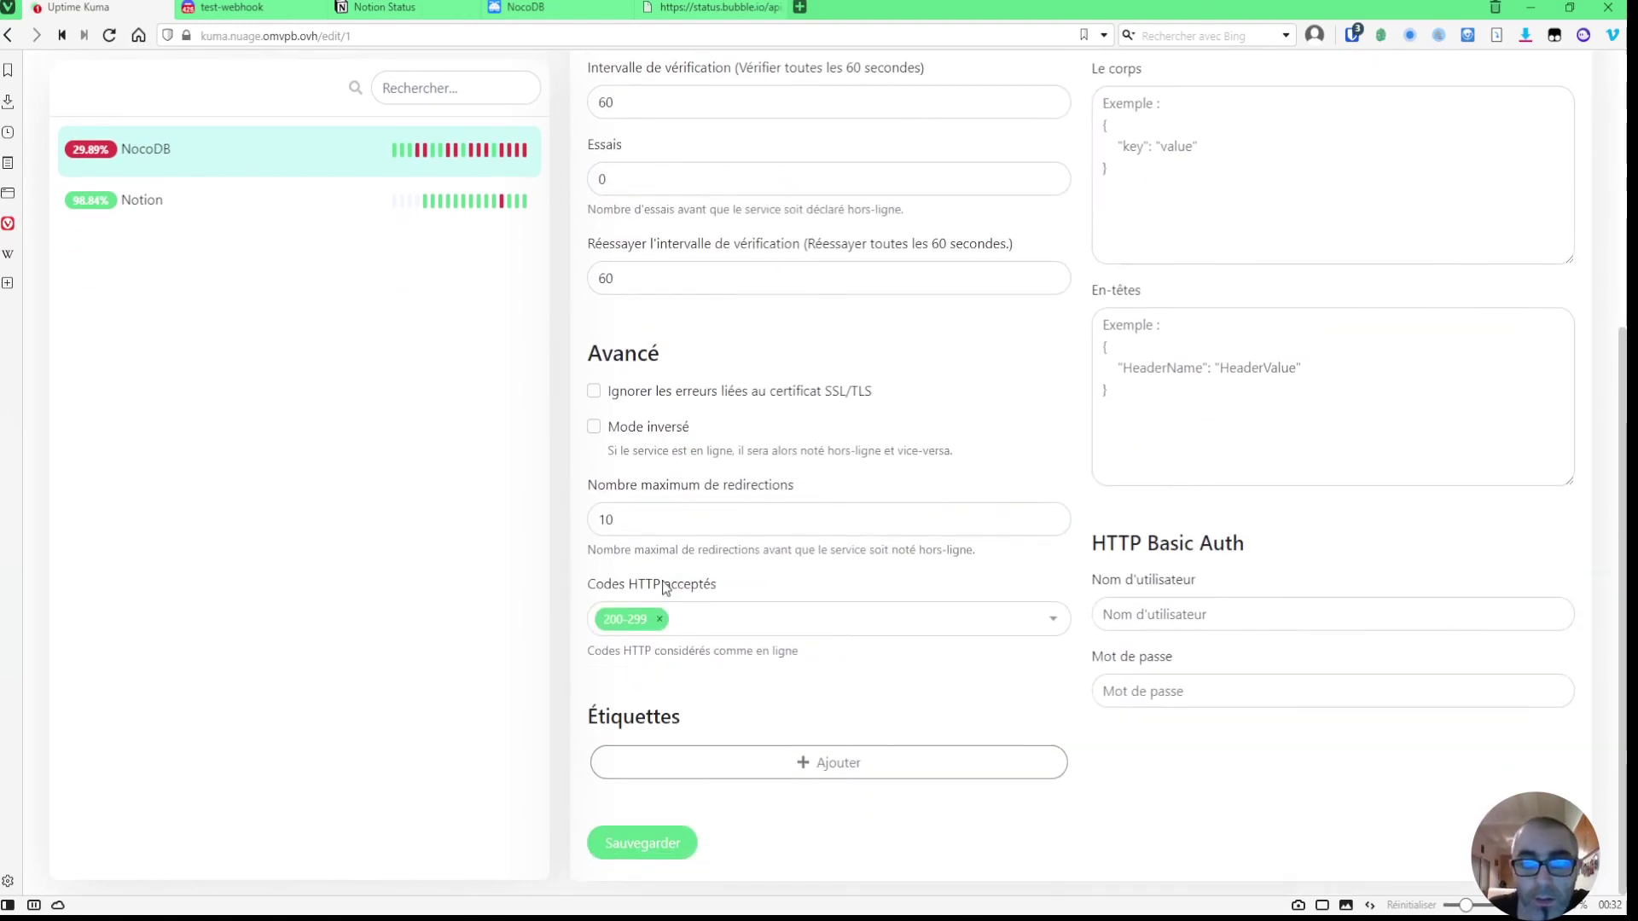
{"action": "scroll", "coordinate": [705, 596], "scroll_direction": "up", "scroll_amount": 5}
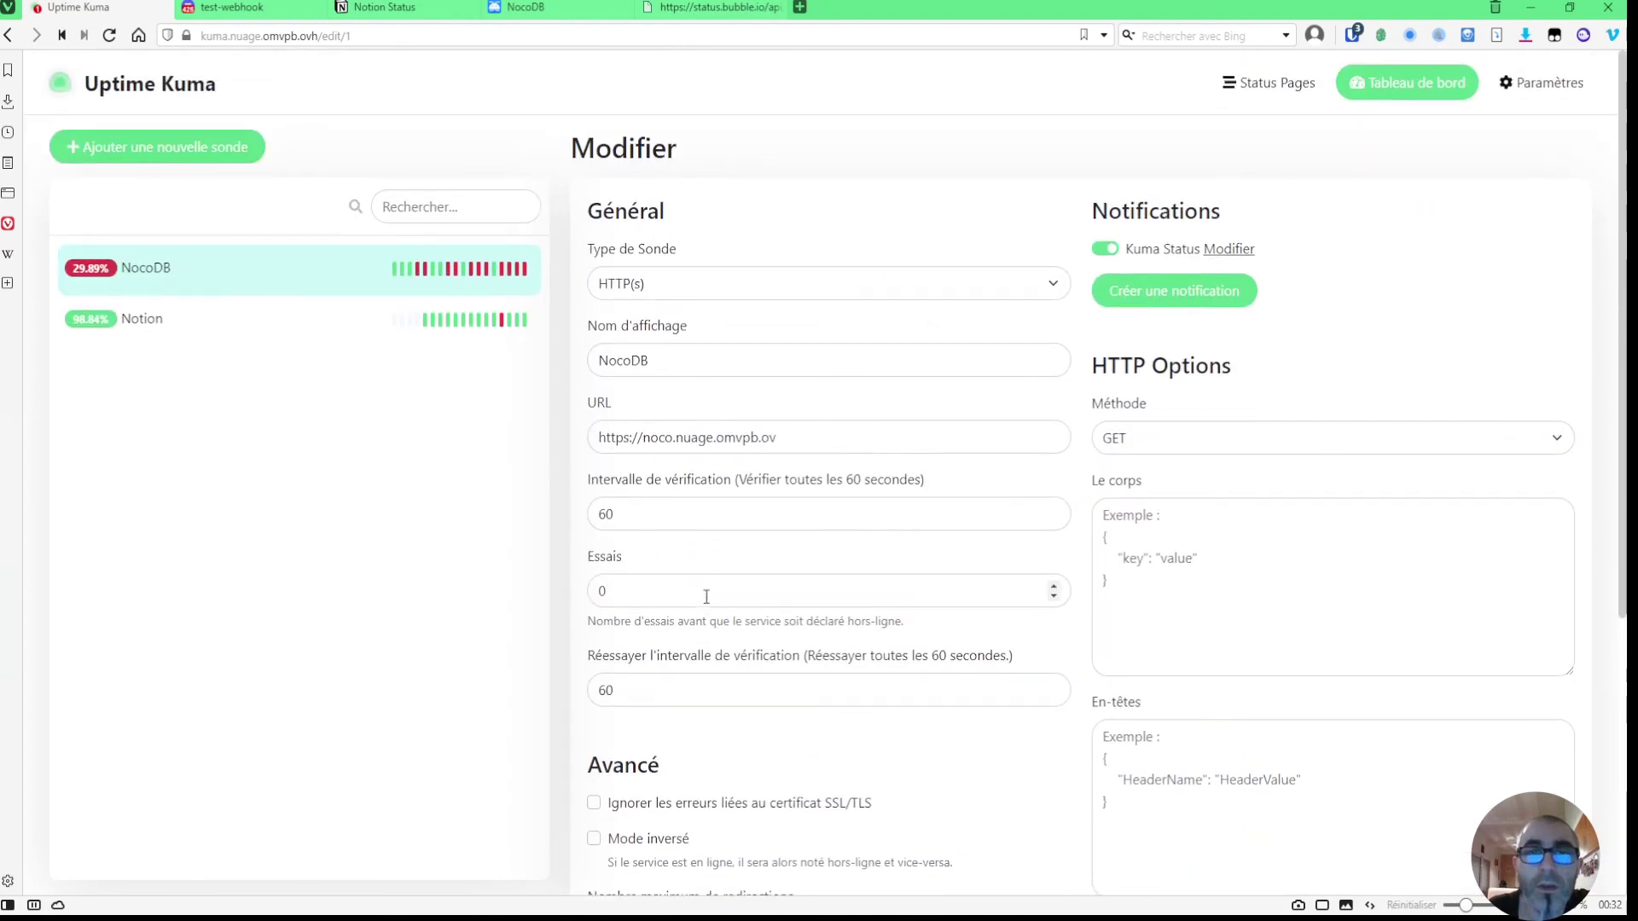